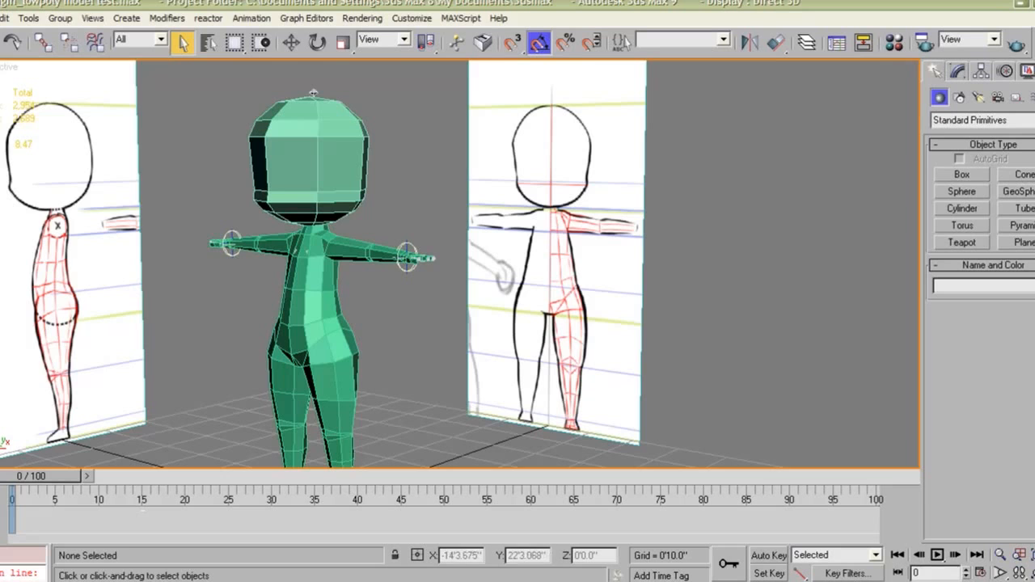
alt+middle_drag(421, 271, 396, 219)
scroll(485, 231, down, 3)
scroll(412, 231, up, 3)
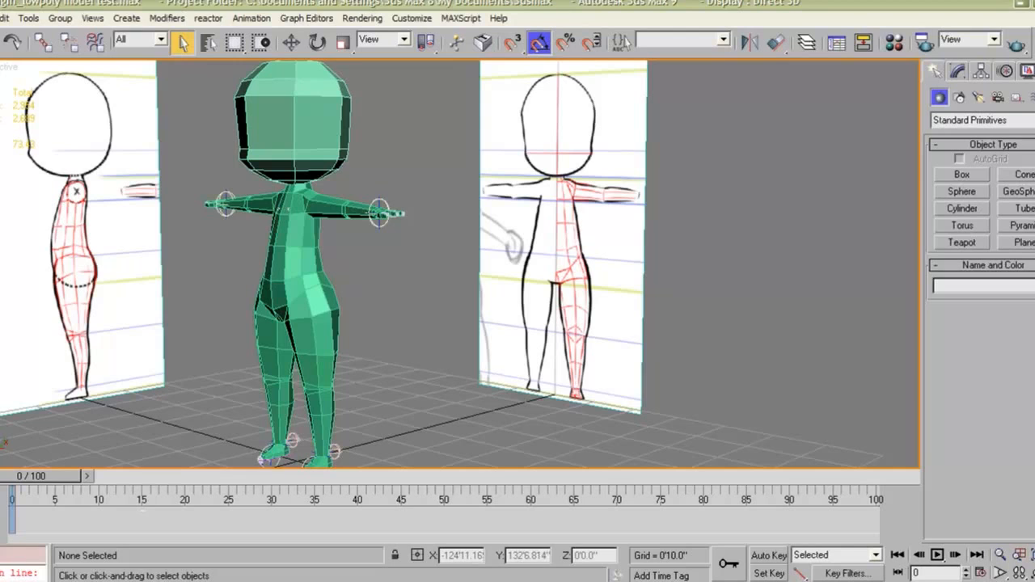
middle_drag(396, 217, 419, 233)
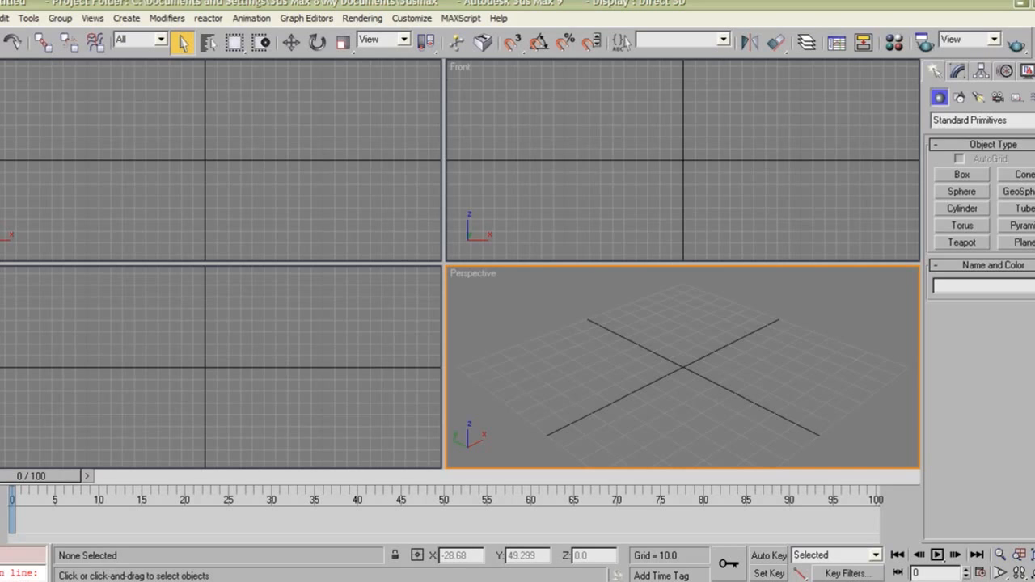
Draw an upright plane about 131 units long and 129 units wide in the front view, its lower edge near the ground line
key(alt+w)
scroll(461, 267, down, 3)
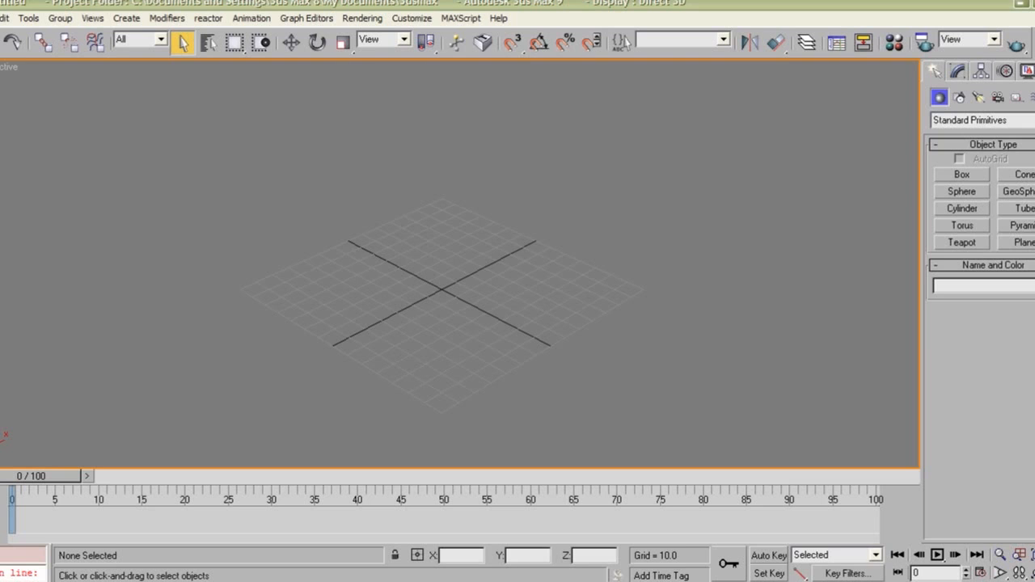
click(1021, 243)
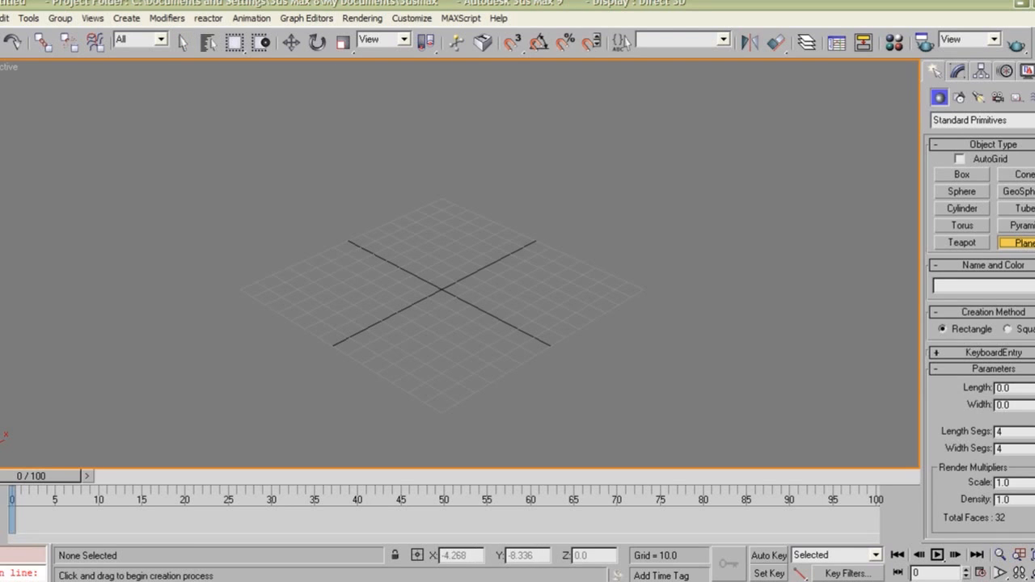
key(t)
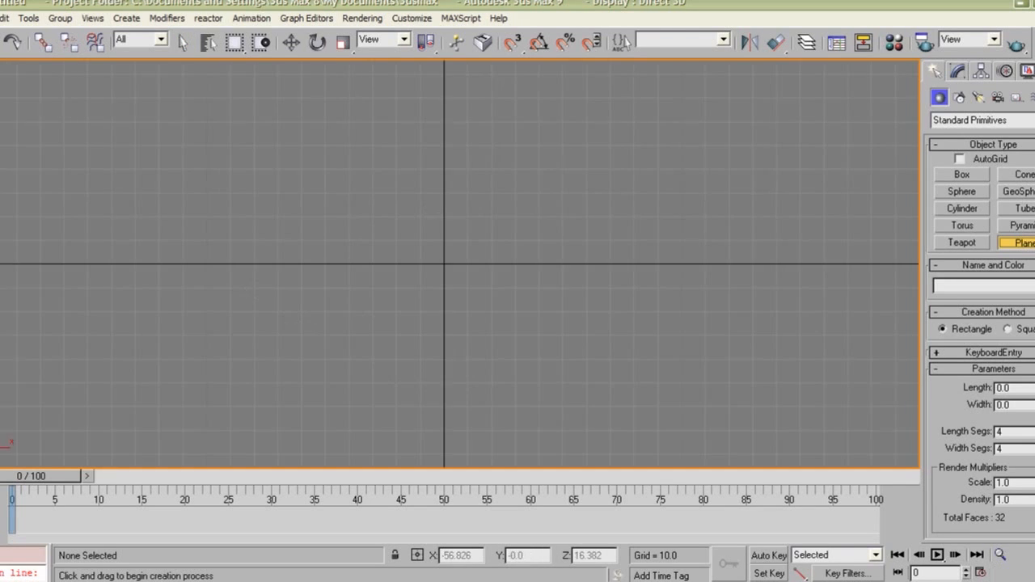
middle_drag(390, 243, 373, 277)
drag(387, 146, 542, 303)
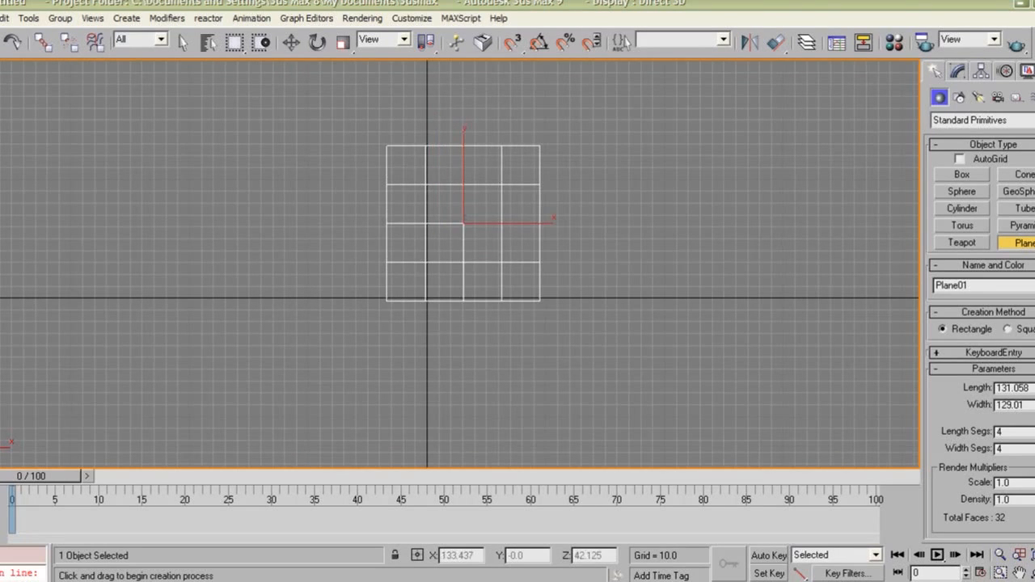
scroll(538, 193, up, 2)
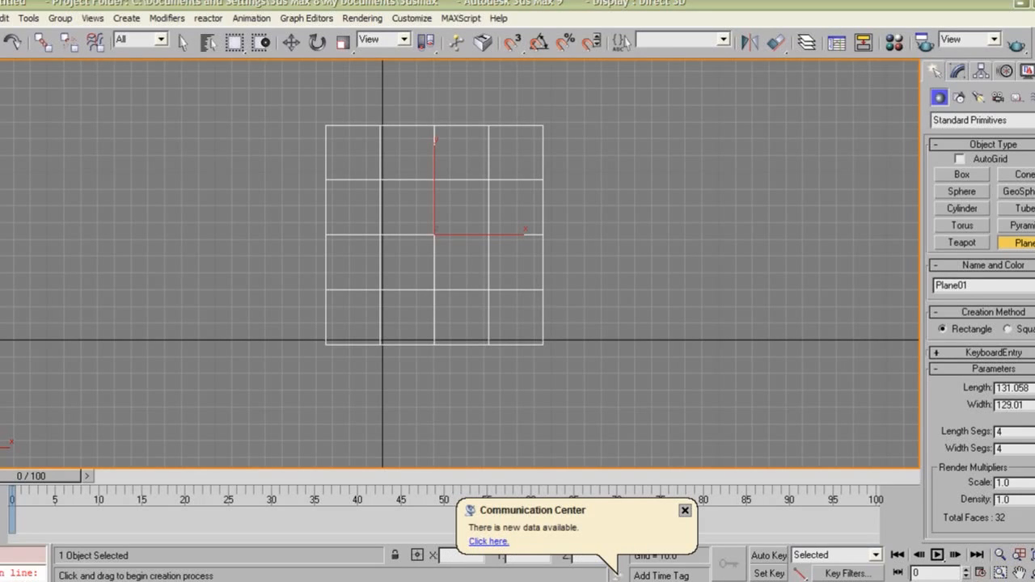
Reduce the plane's length and width segments to 1 each and show it shaded in the perspective view
right_click(1034, 449)
right_click(1034, 432)
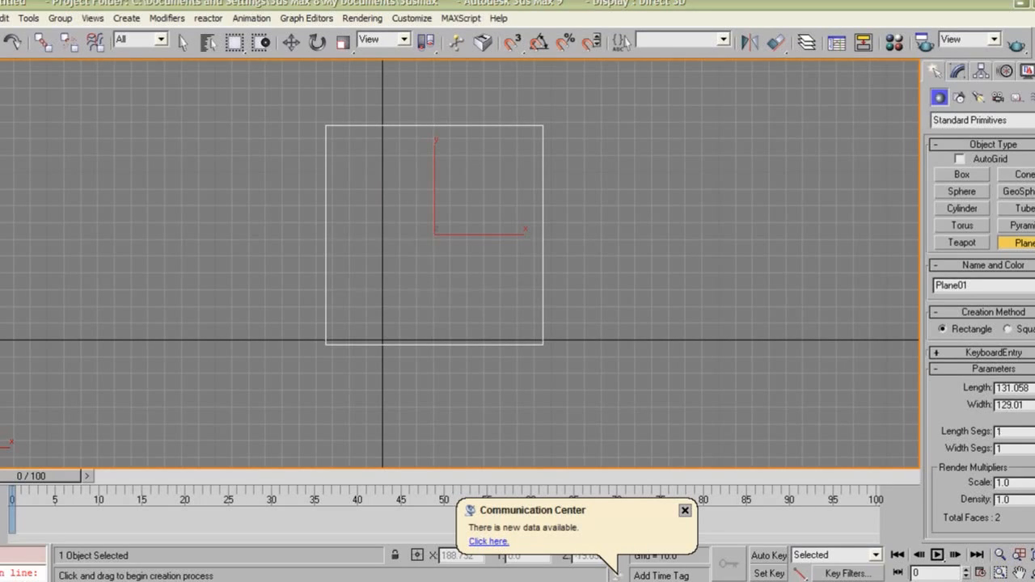
key(p)
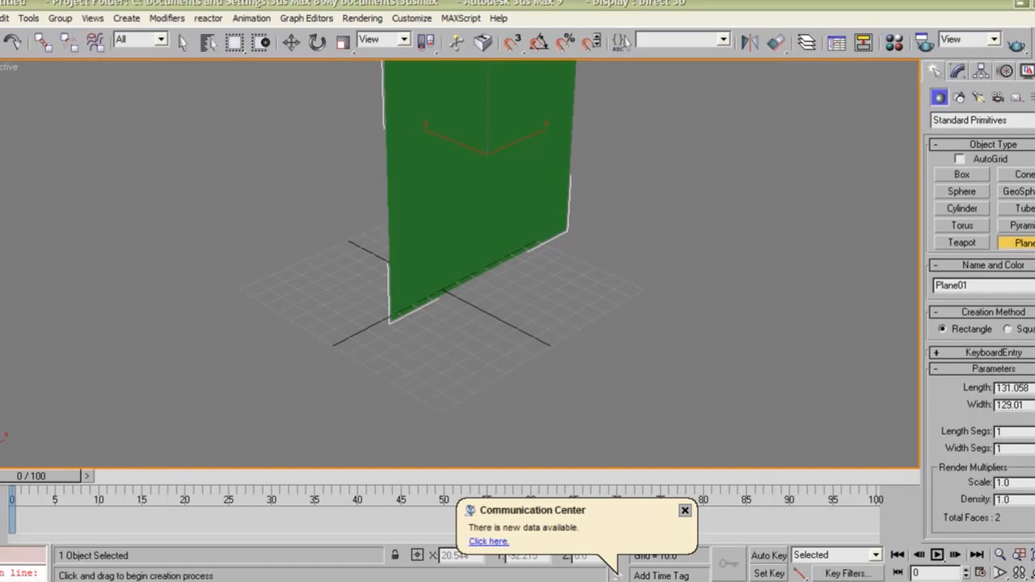
key(j)
key(z)
alt+middle_drag(575, 273, 530, 246)
scroll(437, 259, down, 3)
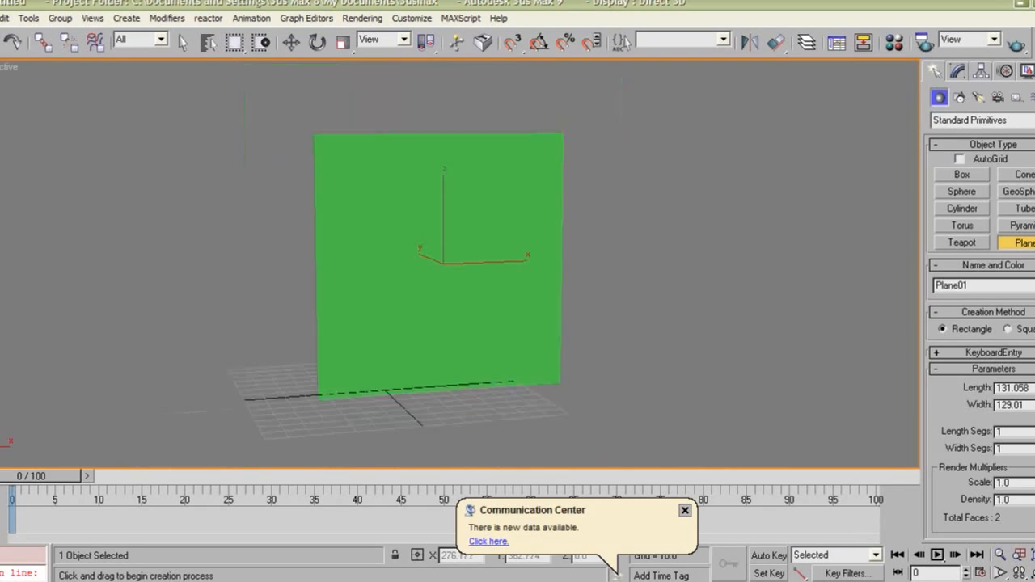
Assign the 01 - Default material to the plane and choose a Bitmap as its diffuse map
key(m)
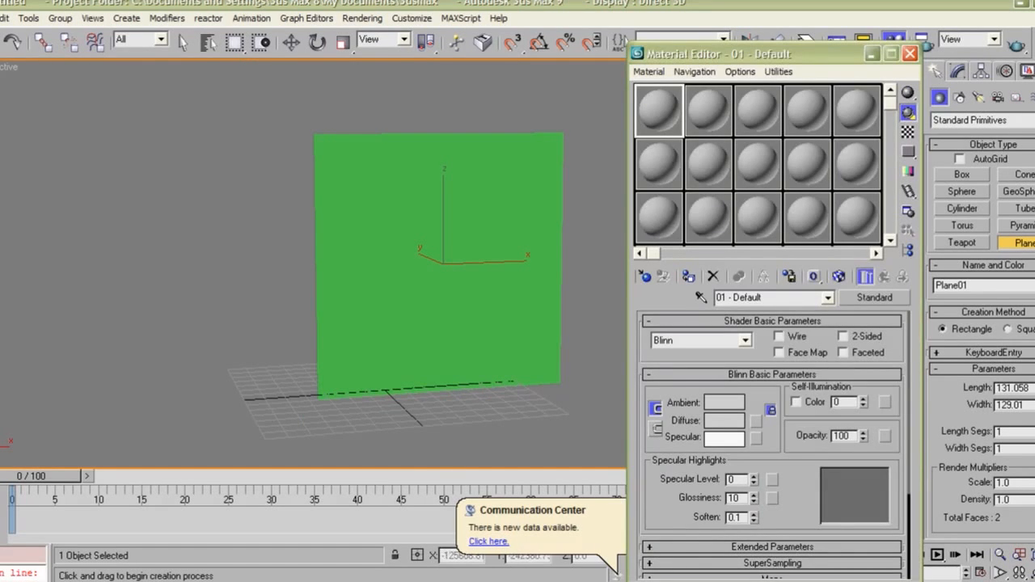
drag(659, 110, 549, 172)
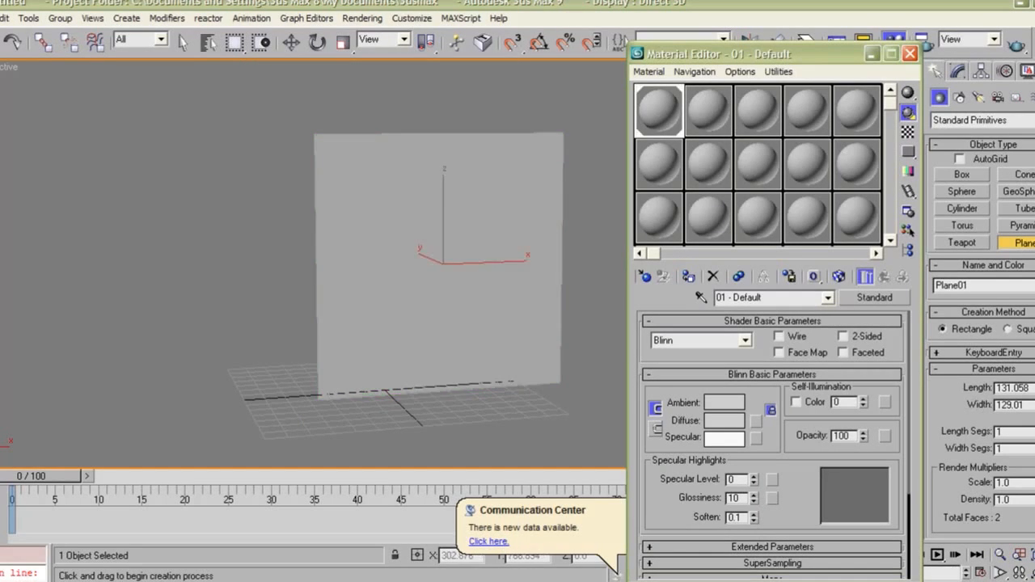
click(755, 420)
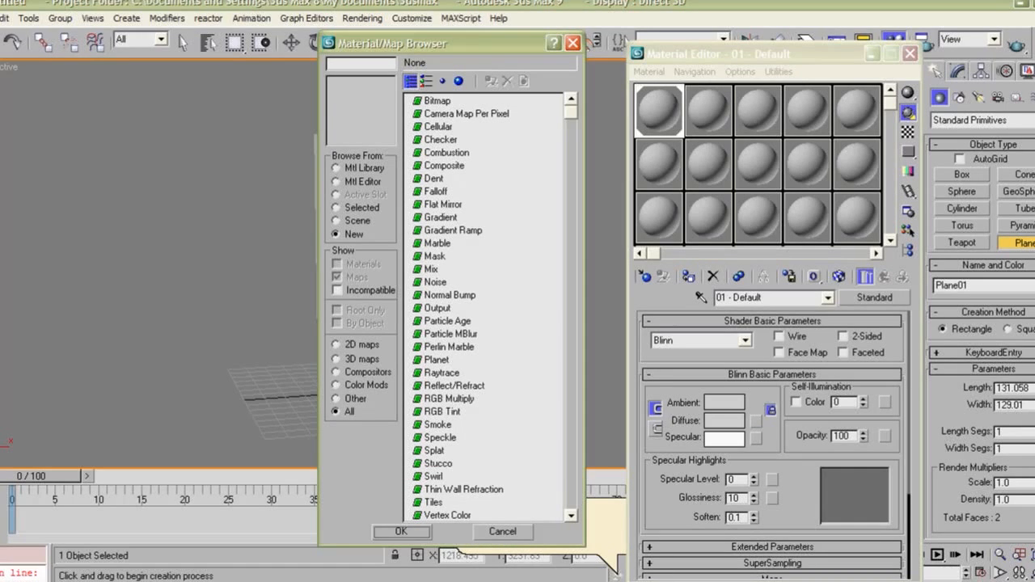
double_click(437, 101)
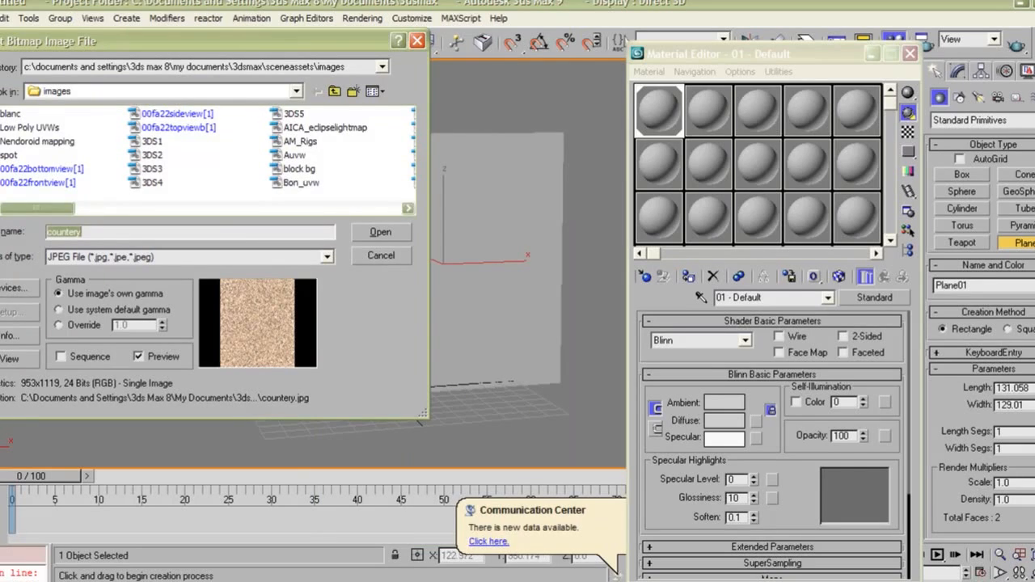
List image files of all formats and load the "low poly rotation" PNG as the diffuse bitmap
scroll(209, 149, down, 1)
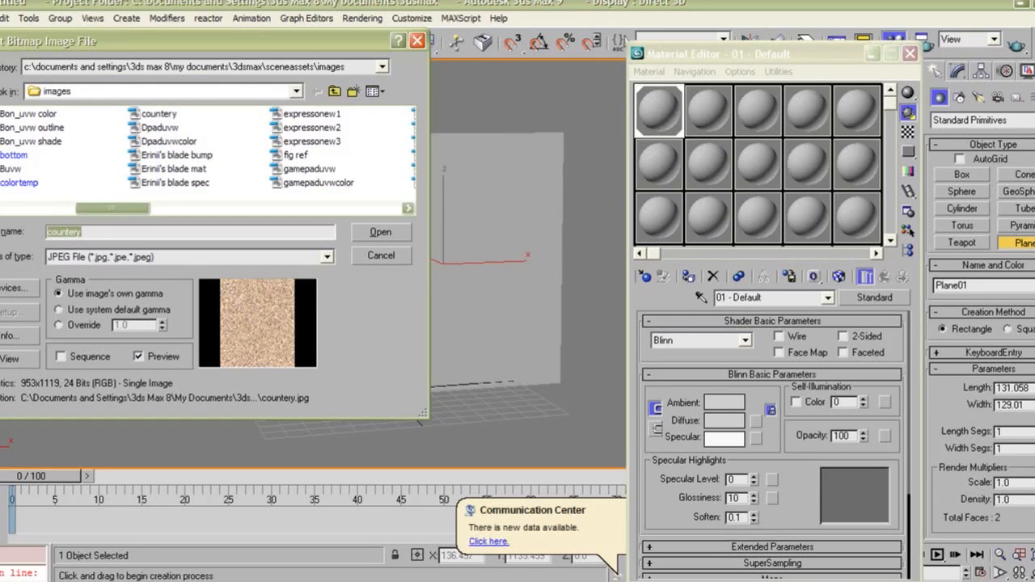
click(326, 256)
scroll(122, 282, up, 3)
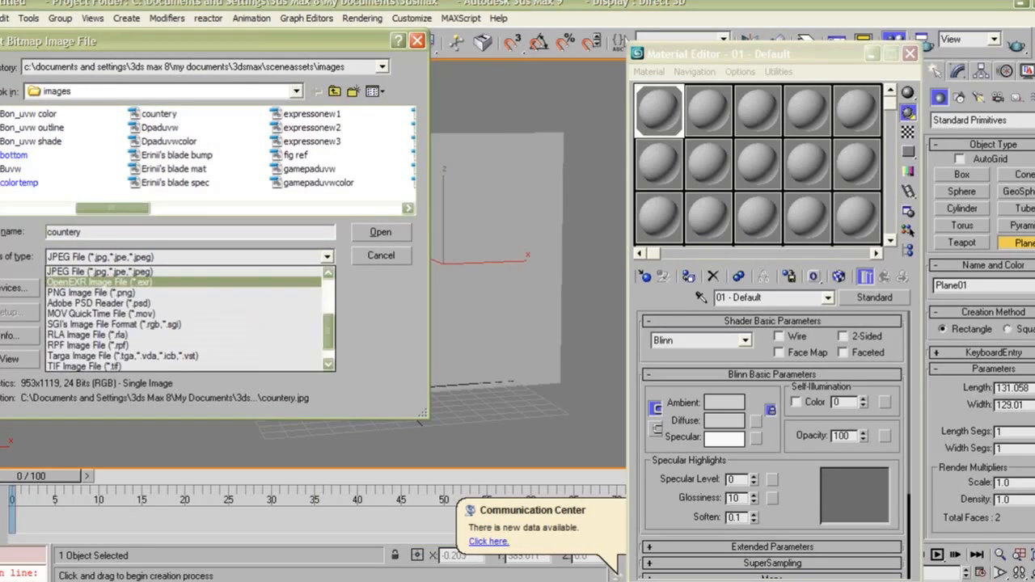
click(89, 272)
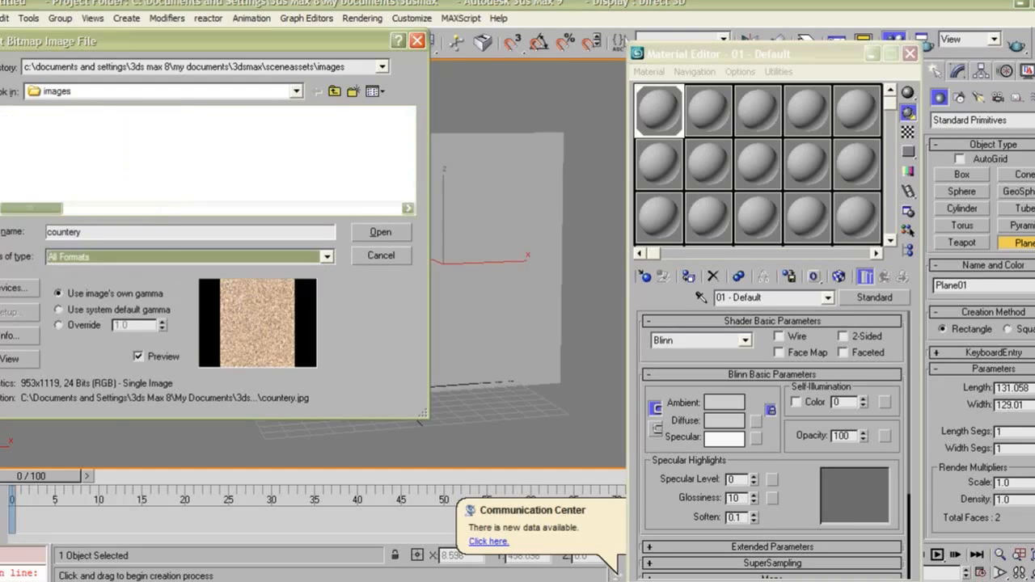
scroll(209, 149, down, 1)
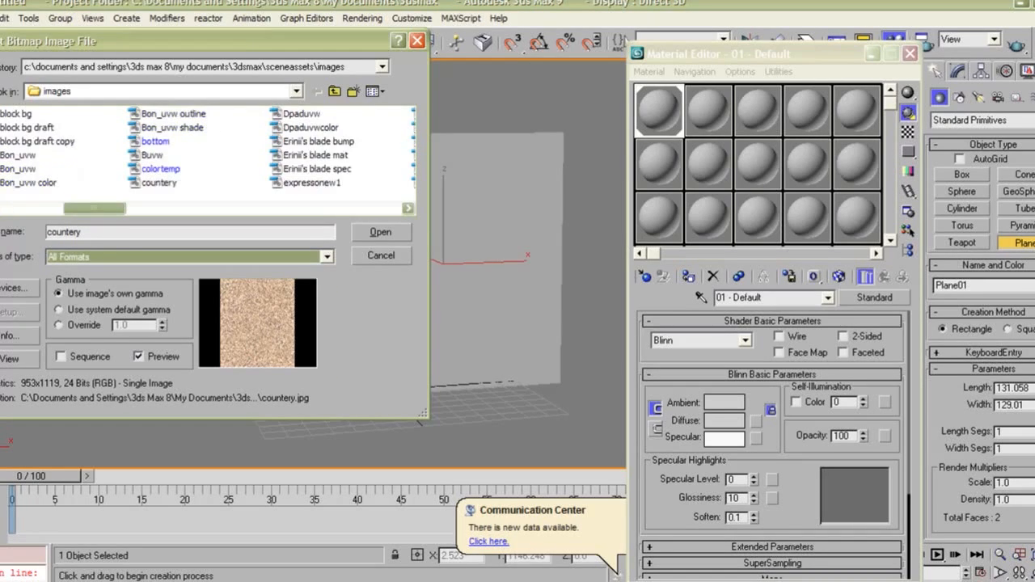
scroll(208, 149, down, 1)
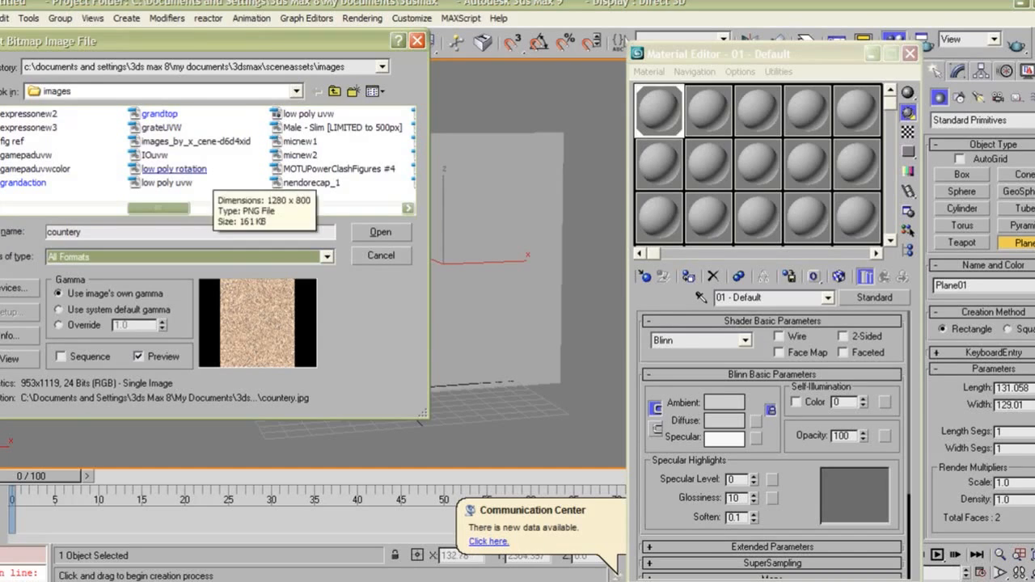
double_click(174, 169)
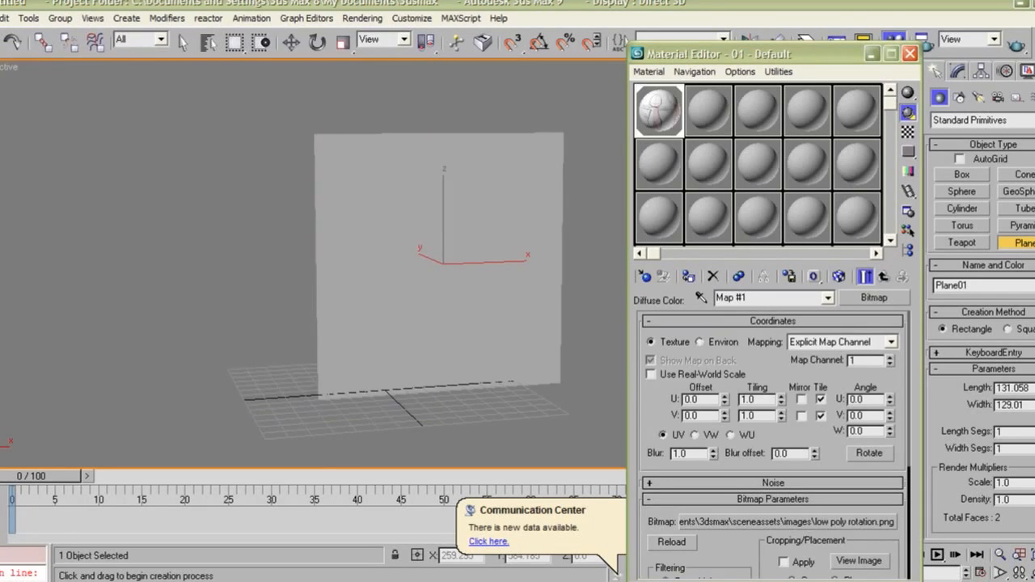
Examine the character reference drawings in the bitmap's cropping/placement preview, and minimize the preview window
scroll(775, 445, down, 2)
scroll(775, 444, up, 2)
scroll(775, 445, down, 2)
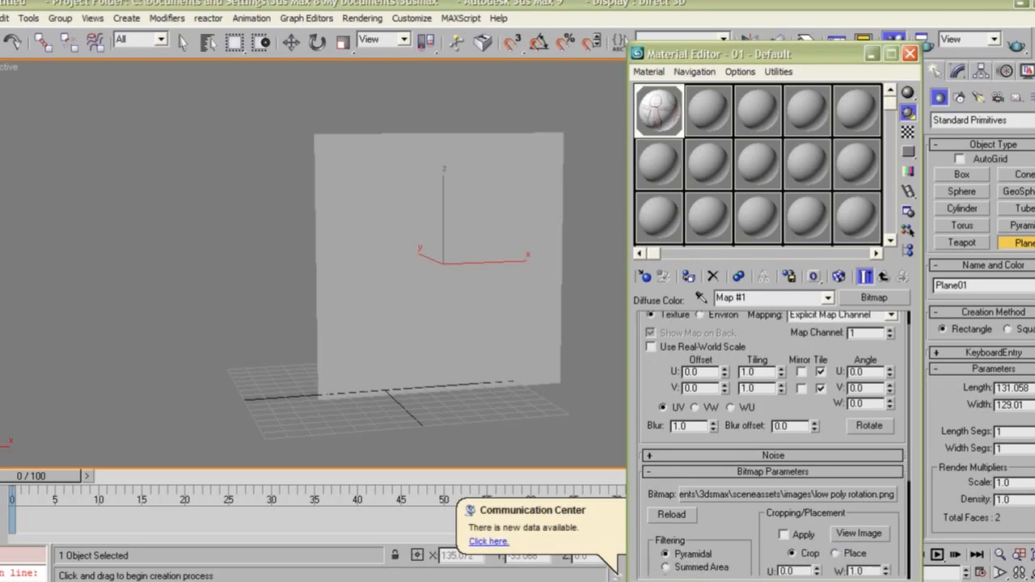
click(859, 527)
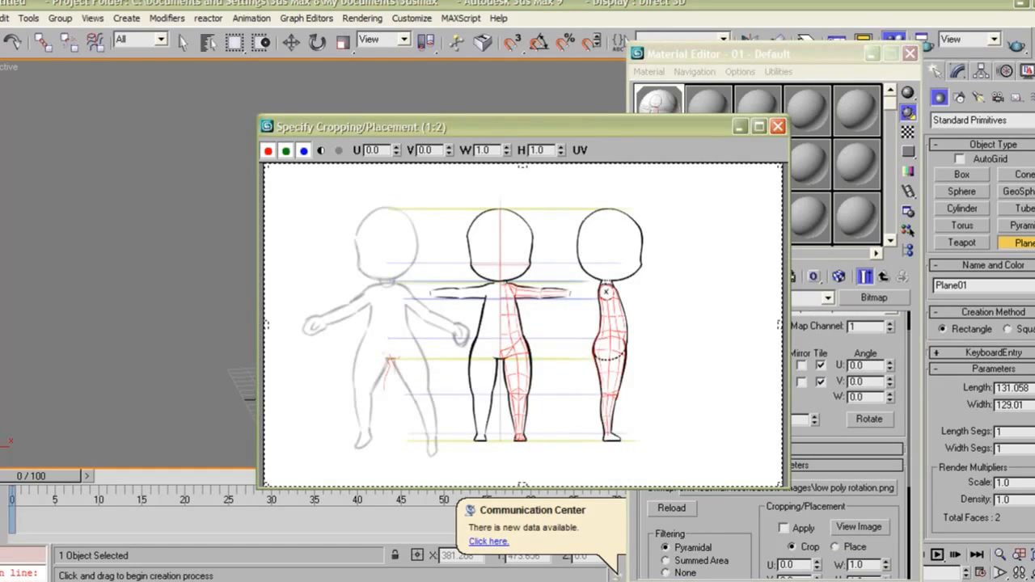
drag(534, 127, 476, 103)
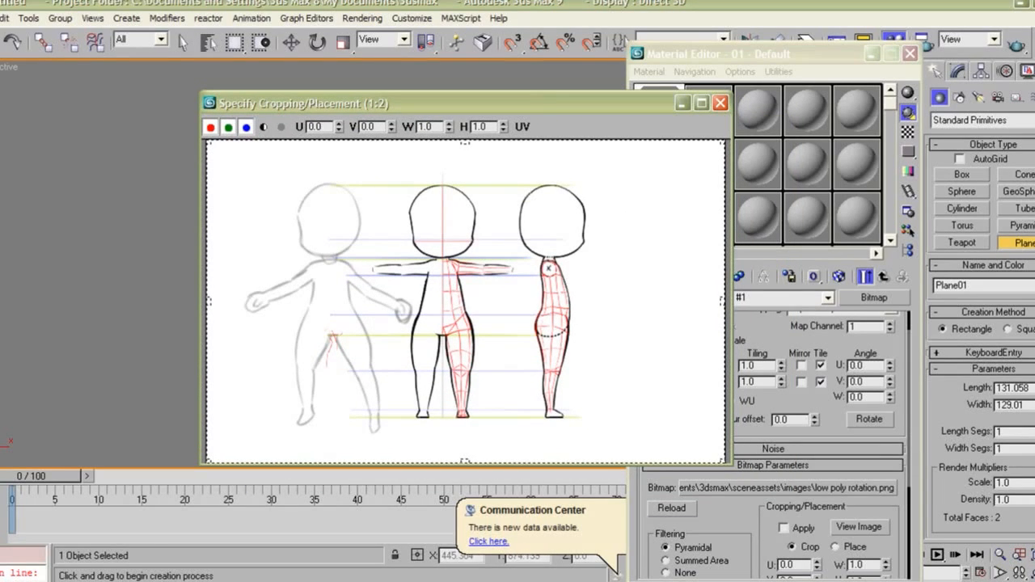
drag(453, 103, 181, 113)
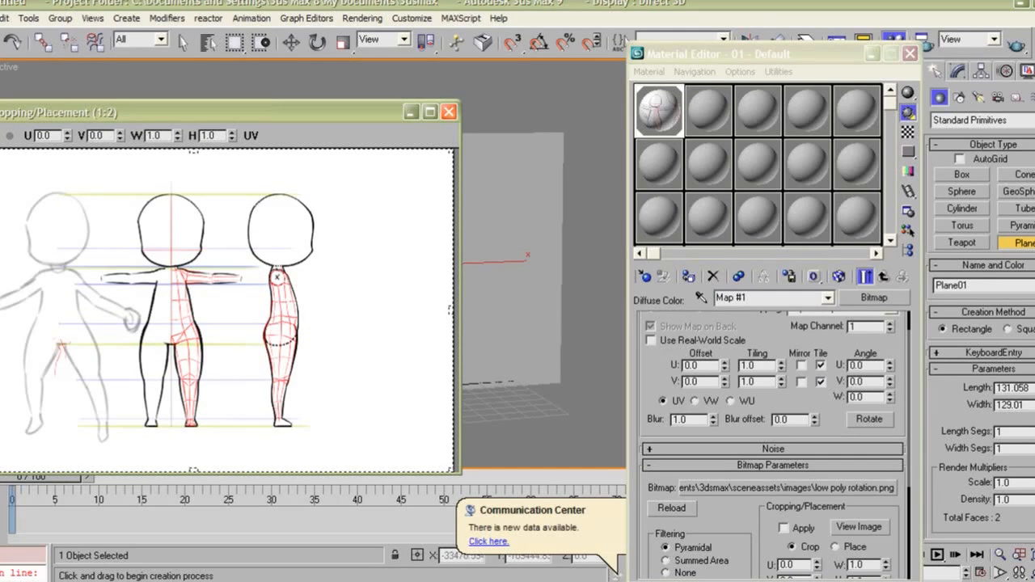
drag(181, 113, 276, 93)
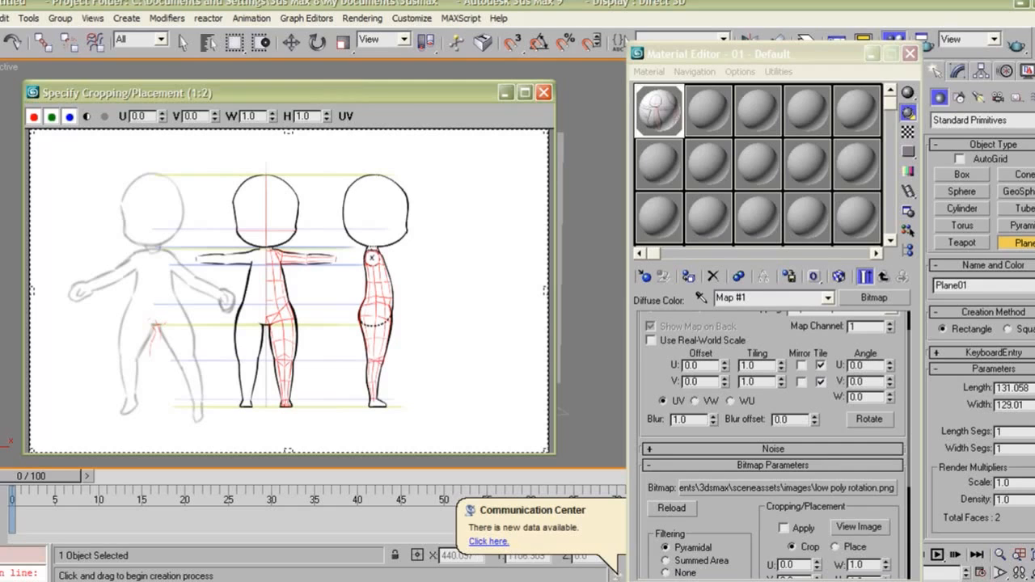
click(507, 93)
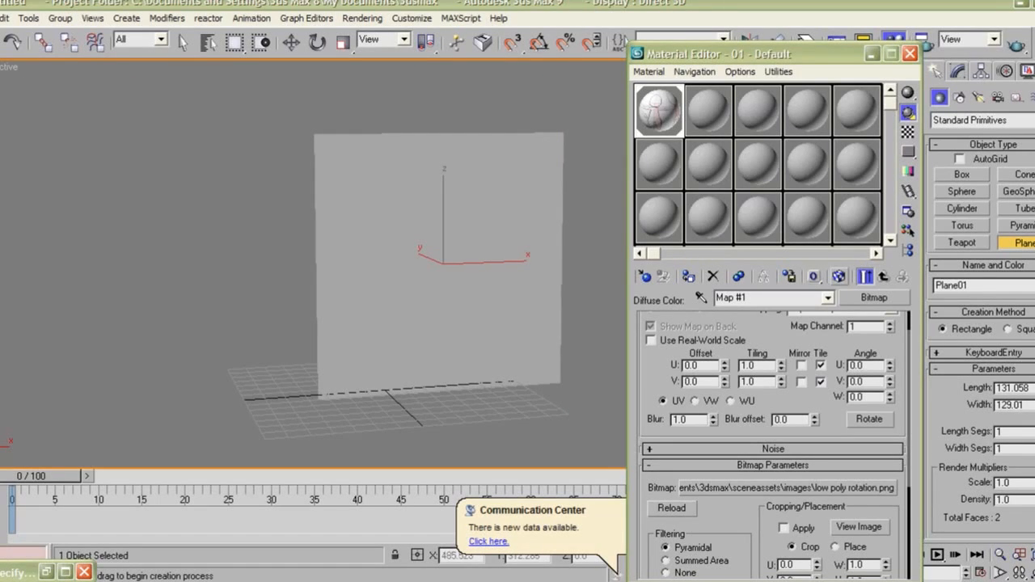
Display the reference bitmap on the plane in the viewport and set the material's self-illumination to 100
click(839, 276)
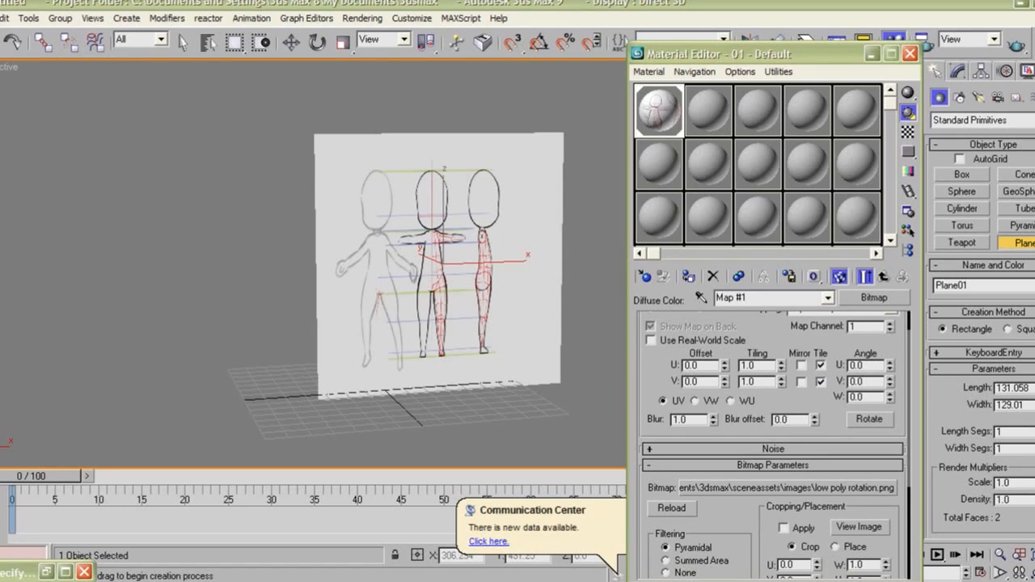
alt+middle_drag(593, 259, 550, 245)
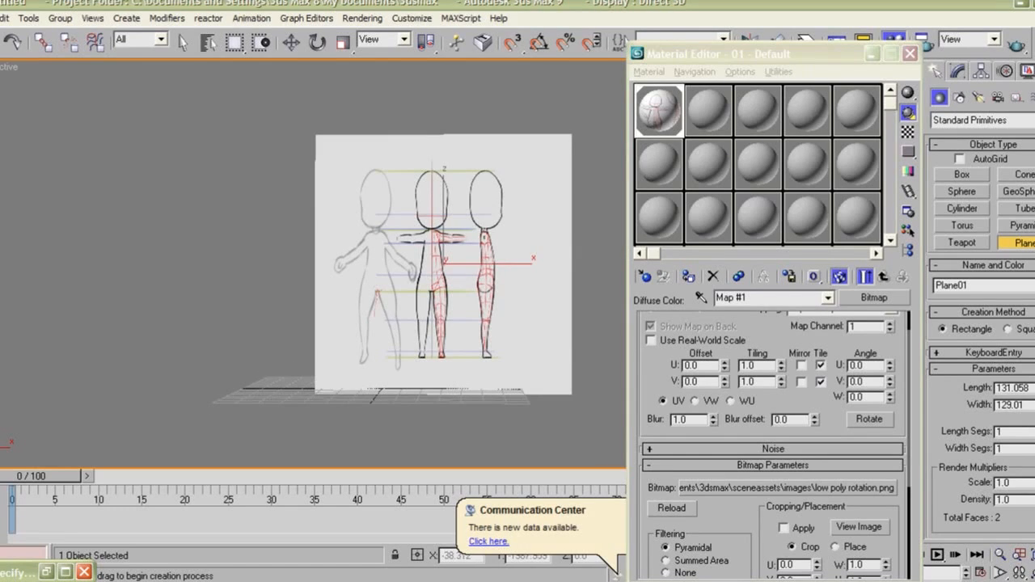
click(883, 276)
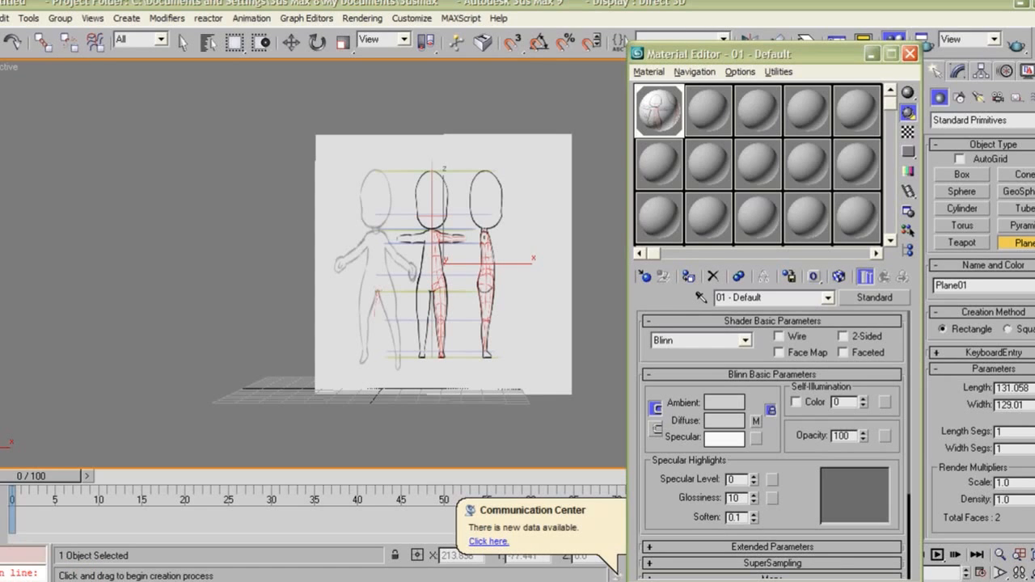
drag(863, 402, 863, 315)
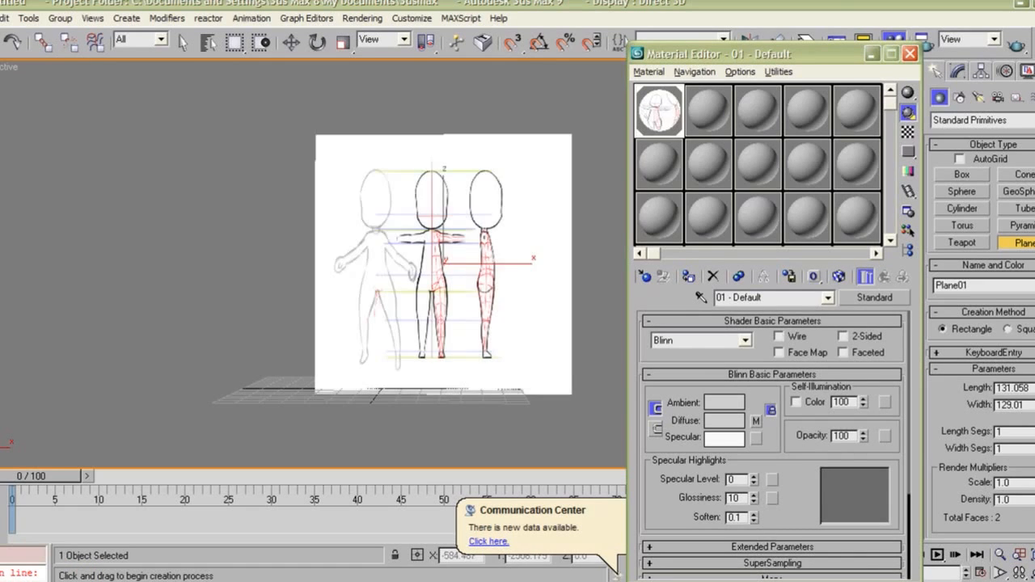
alt+middle_drag(348, 283, 384, 270)
scroll(385, 271, down, 3)
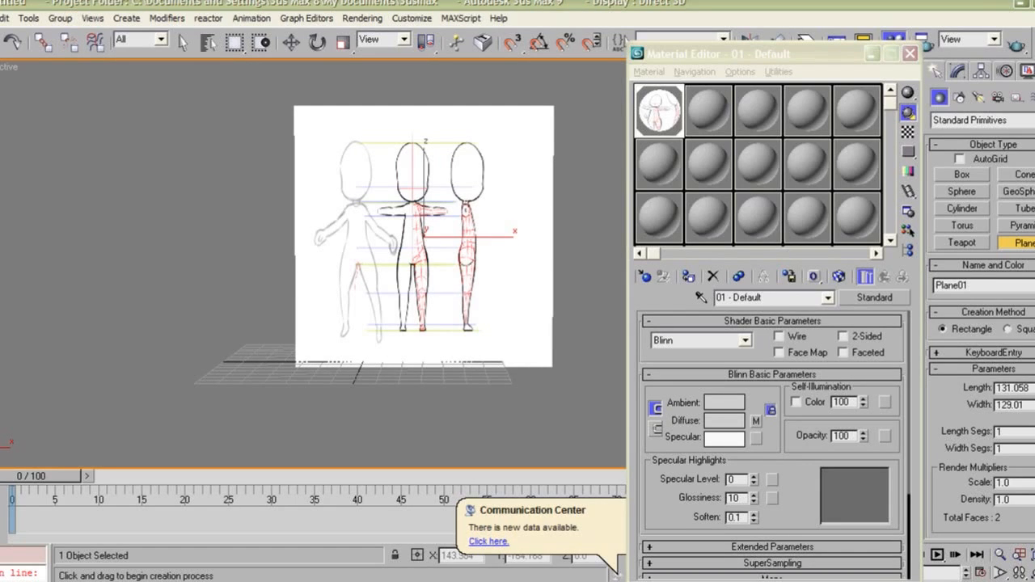
Reopen the diffuse bitmap's cropping/placement preview and check the image's pixel width and height
click(756, 421)
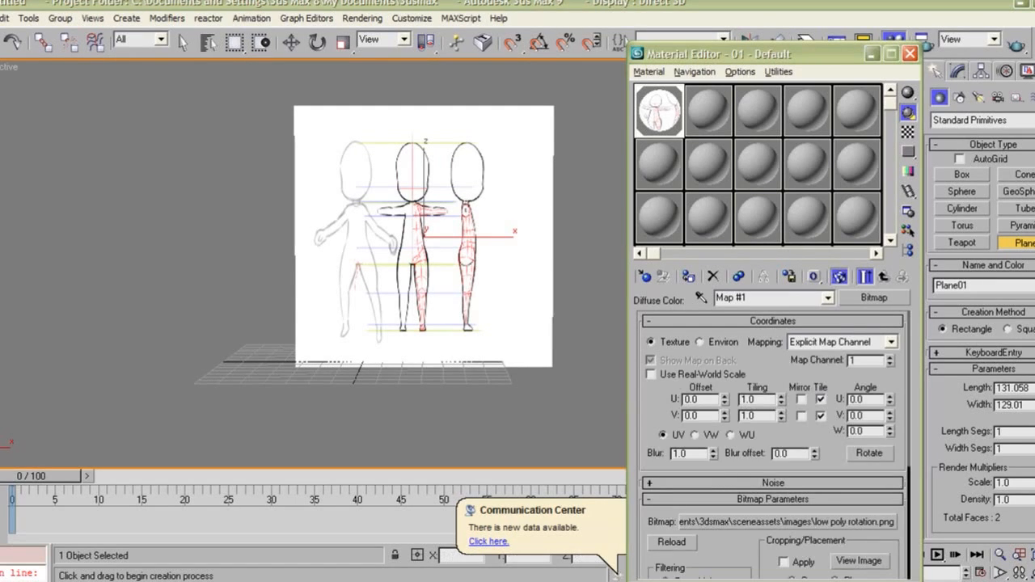
click(859, 562)
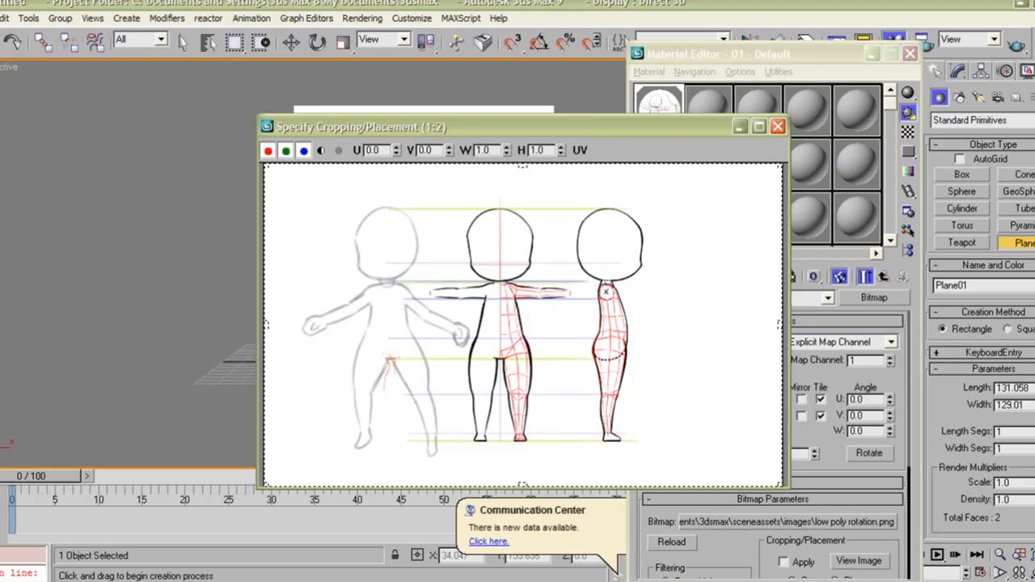
right_drag(325, 239, 299, 268)
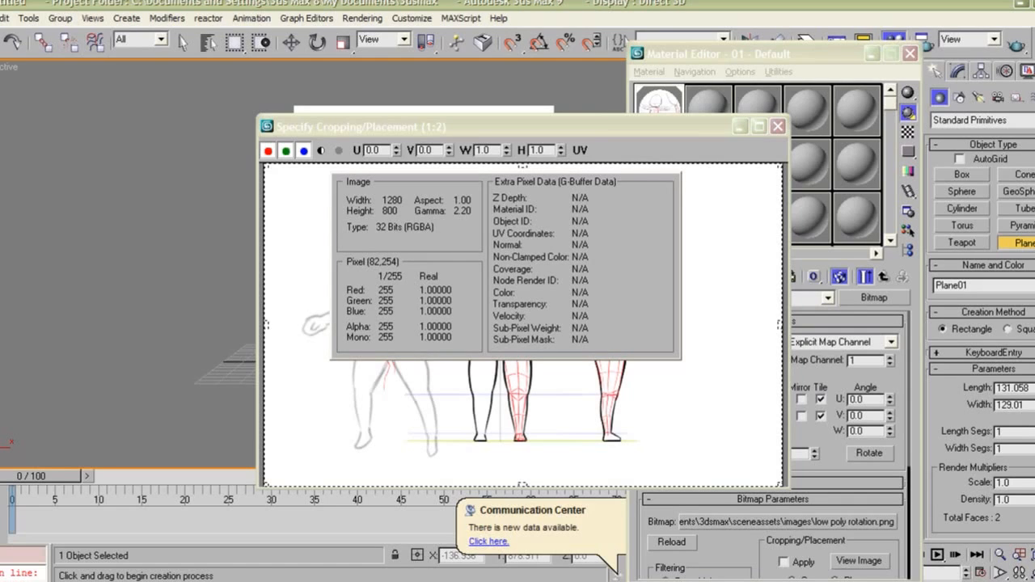
right_drag(299, 268, 299, 268)
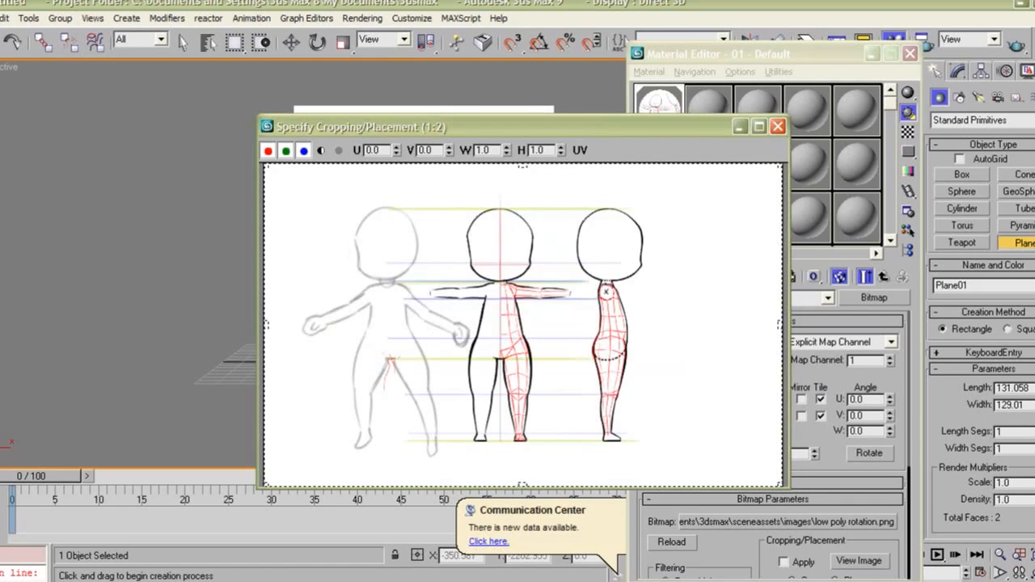
Close the bitmap preview and set the reference plane's length to 800 and width to 1280
click(778, 126)
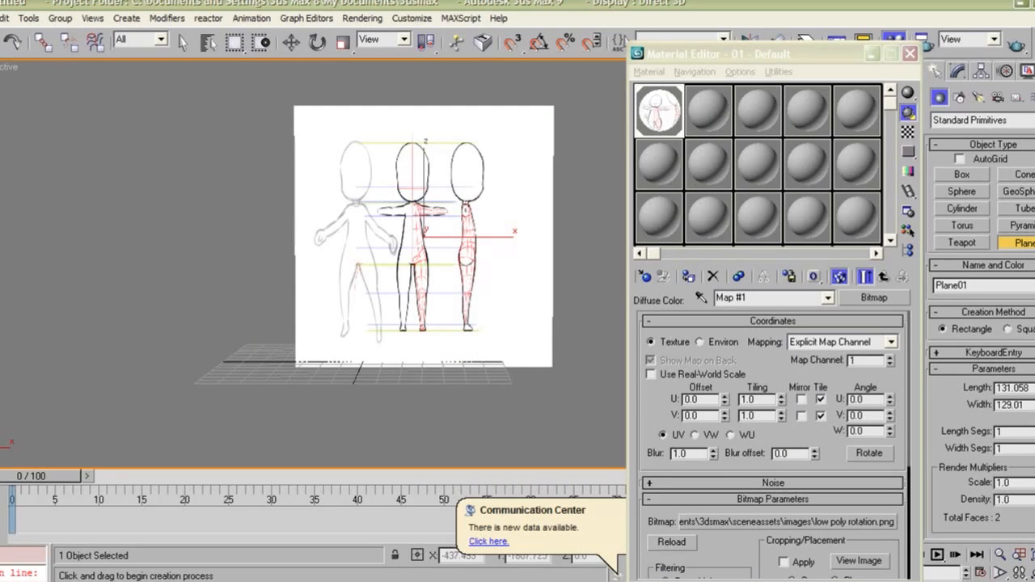
click(958, 71)
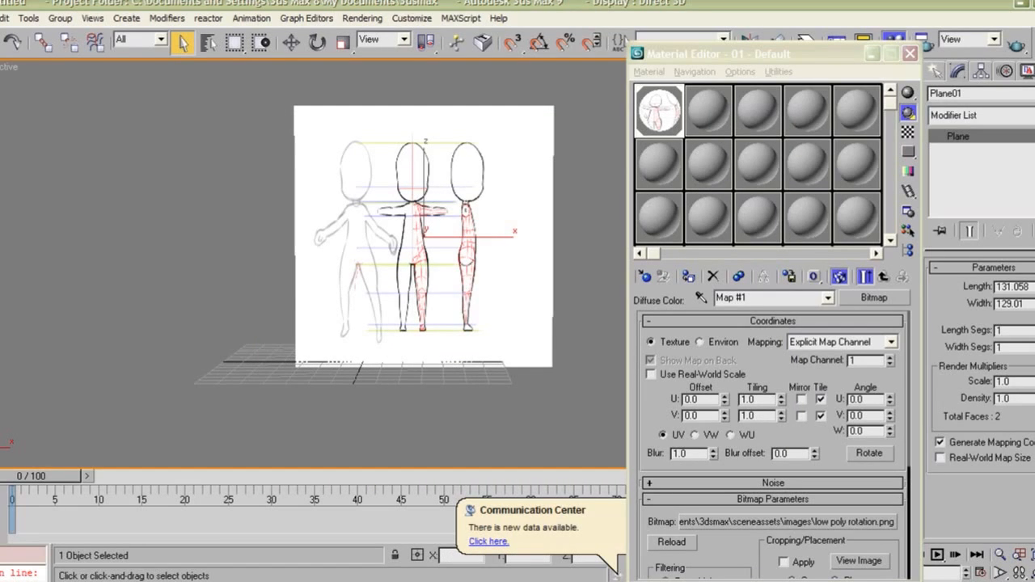
double_click(1021, 288)
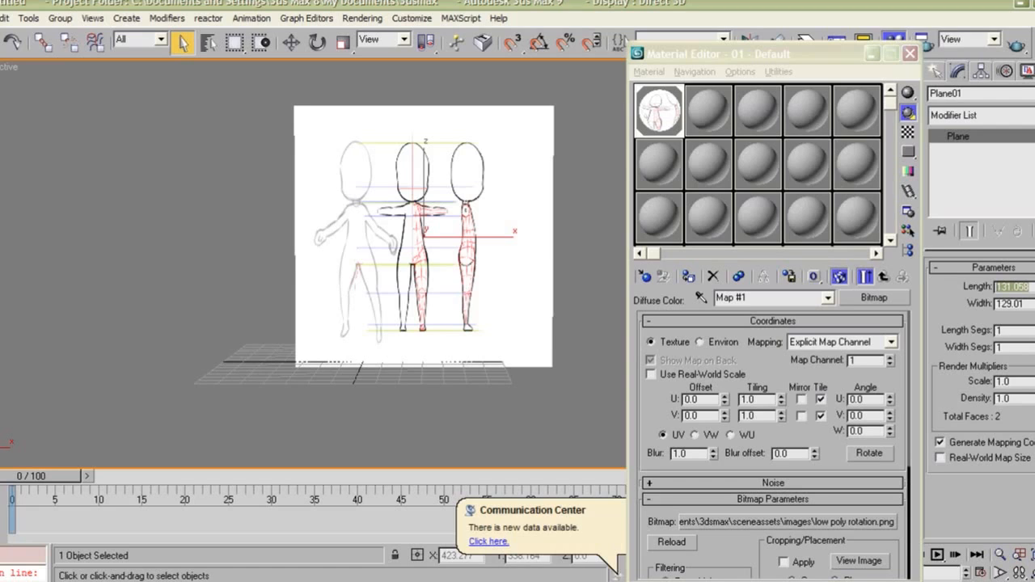
text(800)
key(Tab)
text(1280)
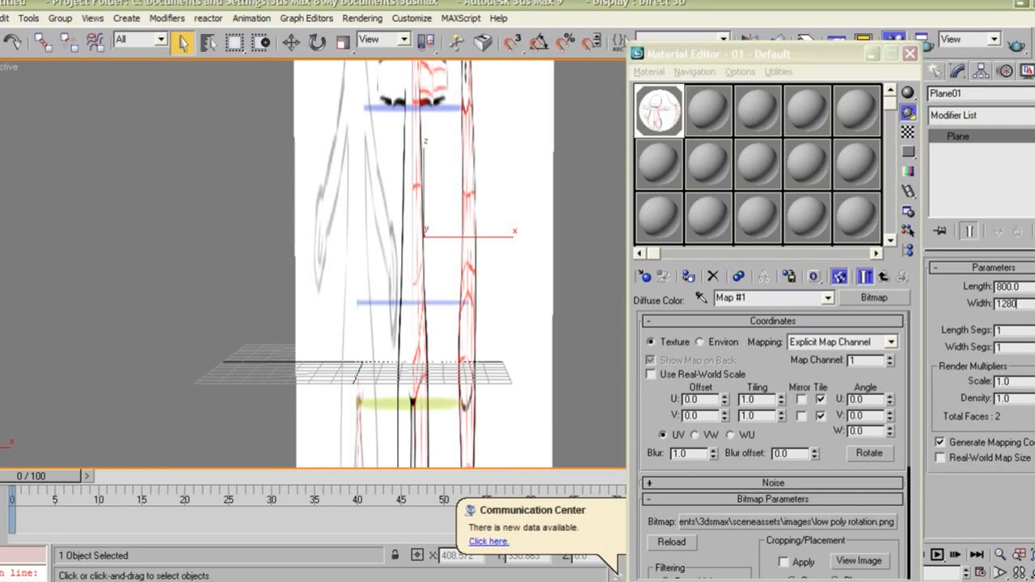
key(Return)
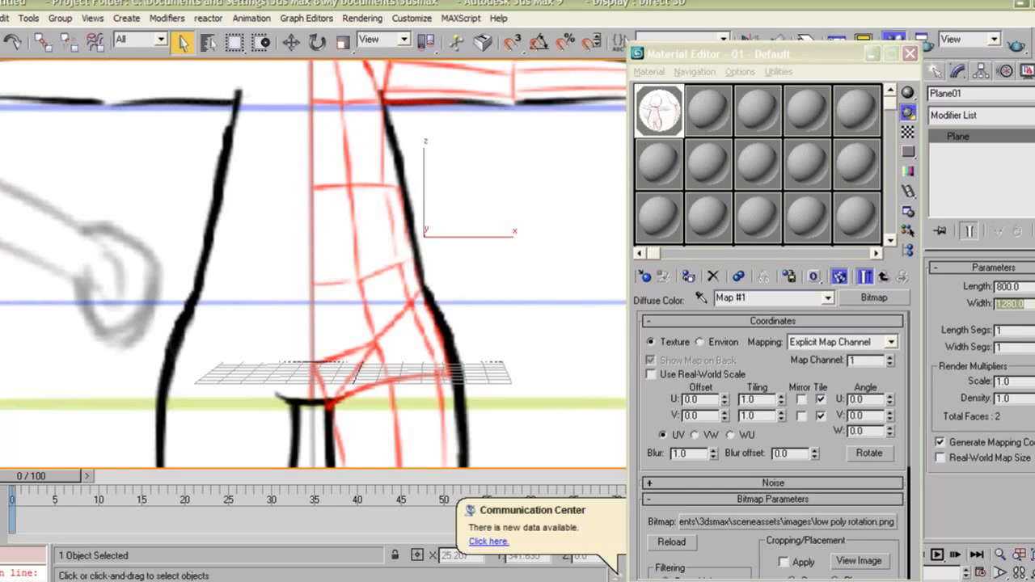
Minimize the Material Editor and scale the reference plane down uniformly to a size closer to the home grid
scroll(443, 264, down, 4)
scroll(442, 264, up, 2)
scroll(443, 265, down, 1)
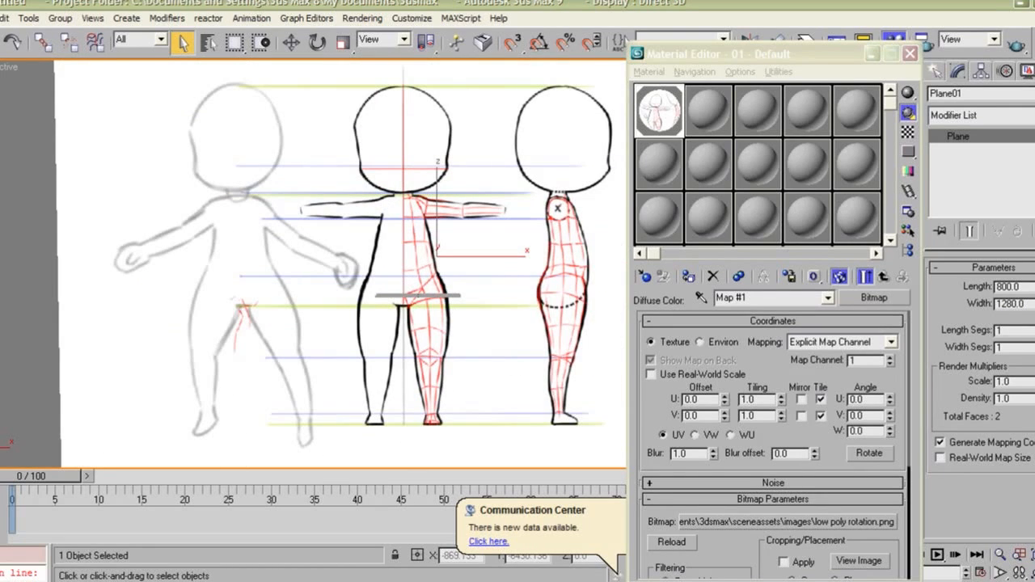
click(872, 53)
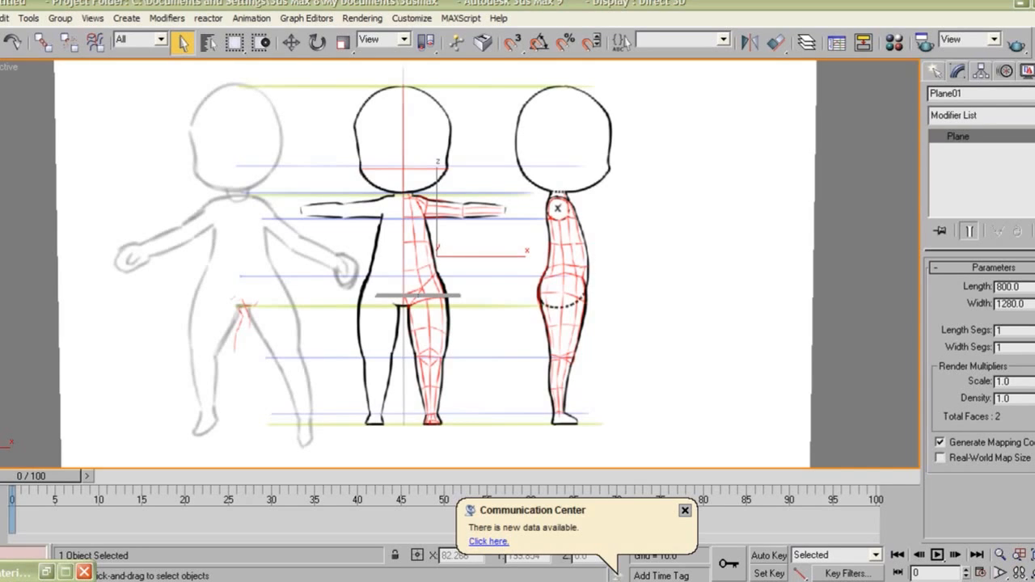
key(r)
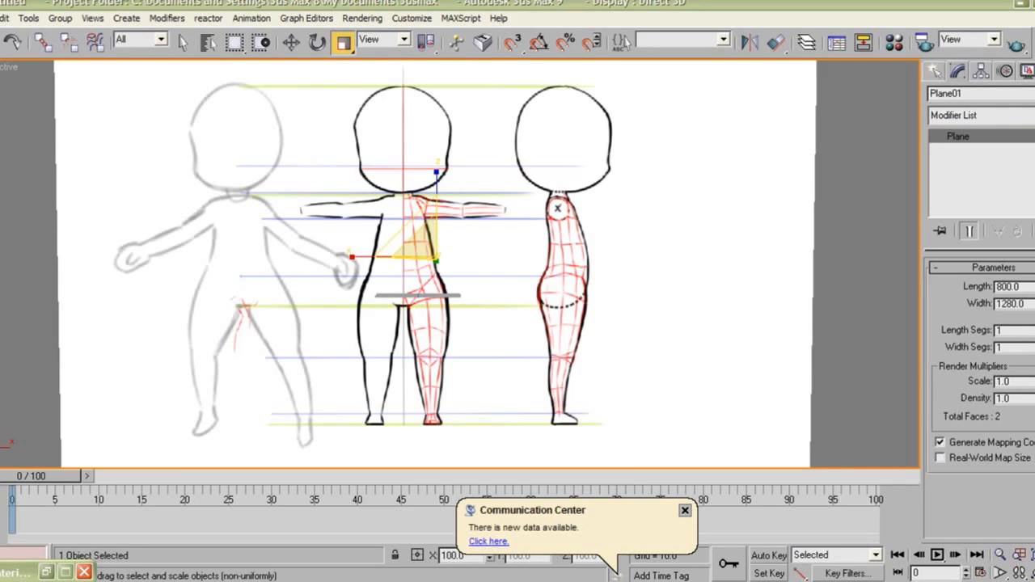
drag(410, 233, 410, 353)
scroll(413, 275, up, 4)
drag(416, 238, 416, 275)
alt+middle_drag(551, 255, 426, 233)
Move the reference plane back along the Y axis to about 76
key(w)
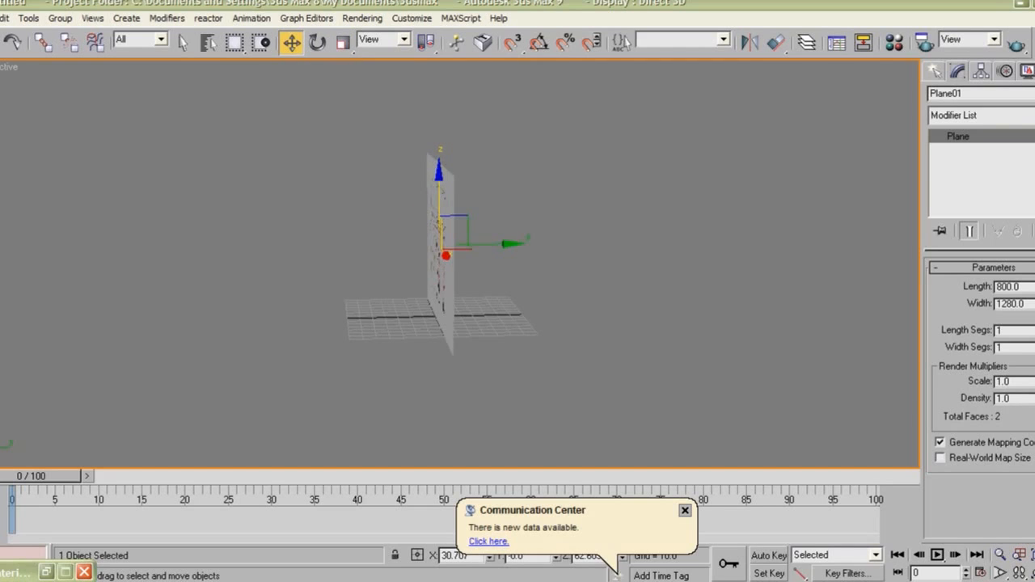
drag(489, 244, 588, 242)
alt+middle_drag(511, 252, 649, 266)
scroll(617, 271, up, 3)
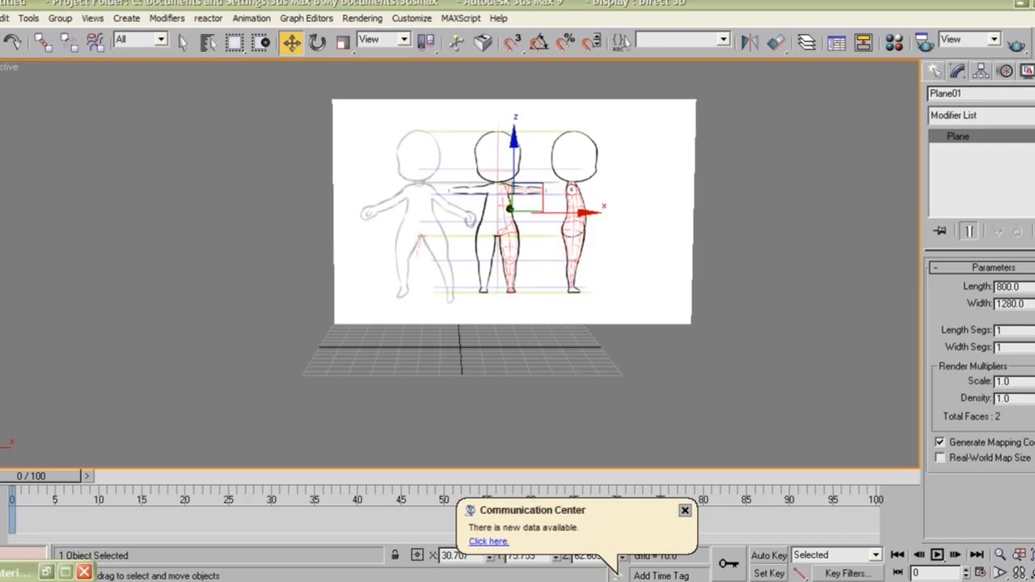
In an orthographic view facing the drawing, shift the plane along X to about 8.78, aligning the front figure's centre line with the vertical axis
key(t)
key(F3)
middle_drag(460, 264, 512, 212)
drag(511, 198, 449, 198)
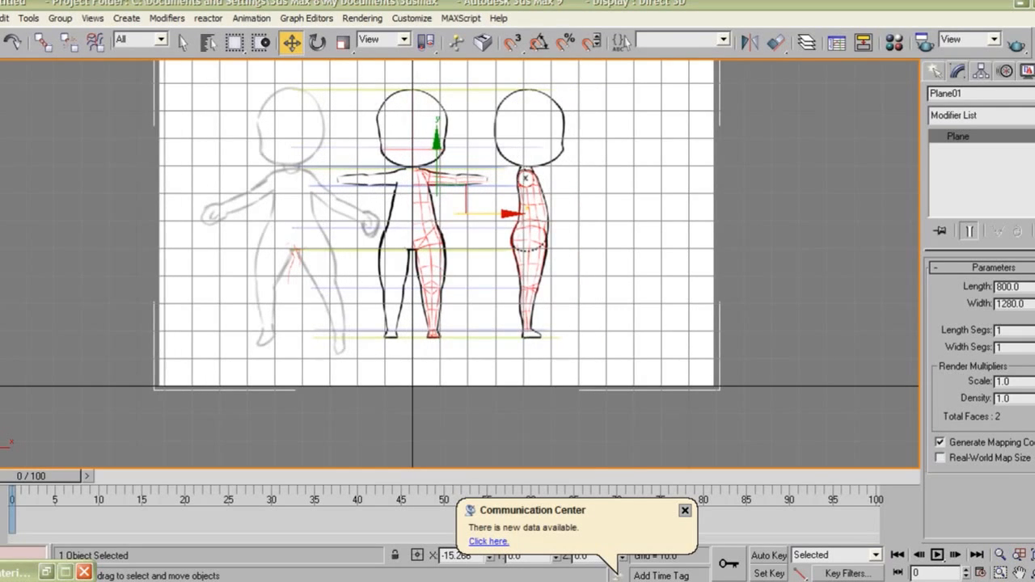
scroll(397, 165, up, 4)
scroll(478, 347, down, 4)
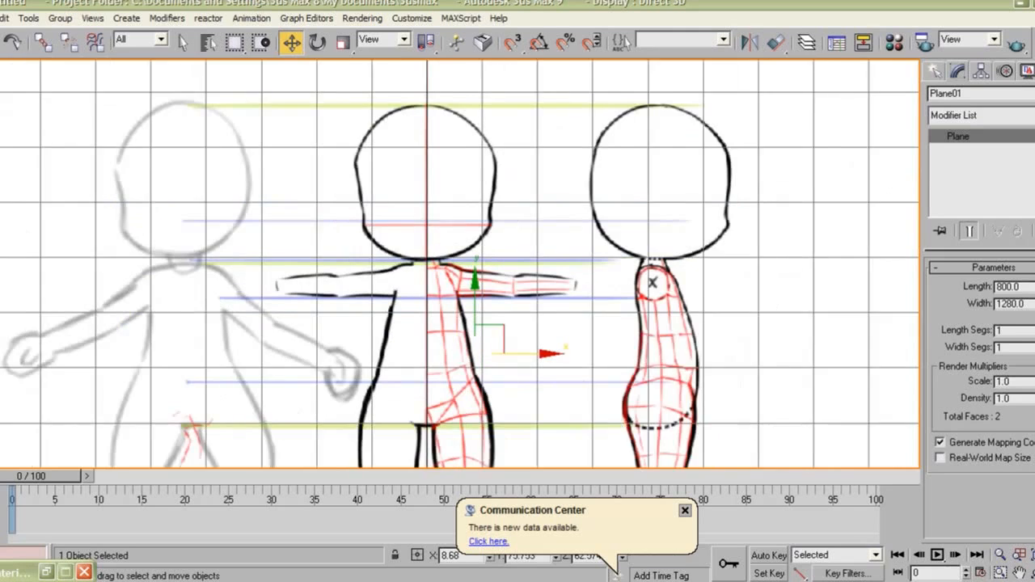
scroll(478, 347, up, 6)
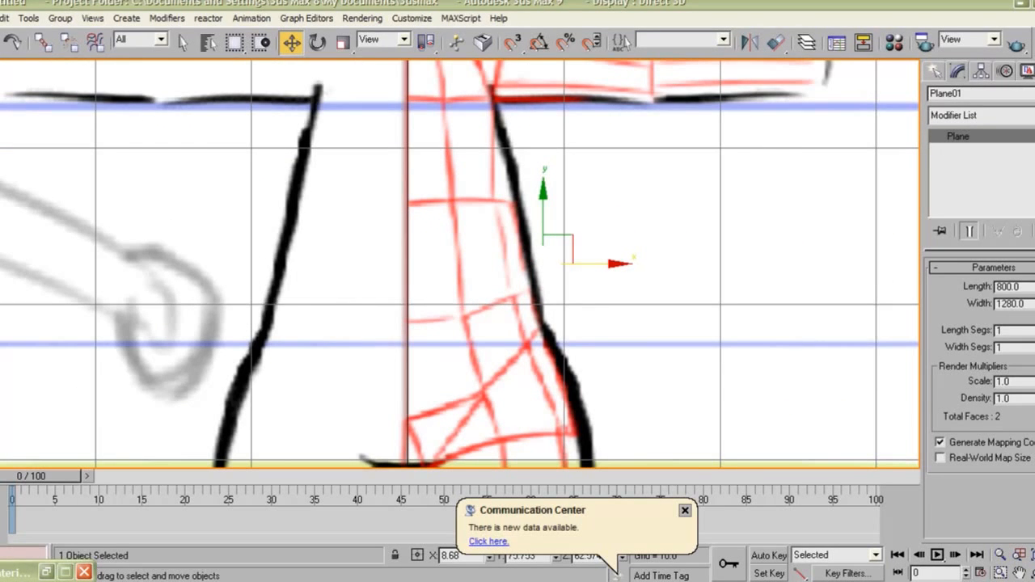
drag(596, 264, 598, 264)
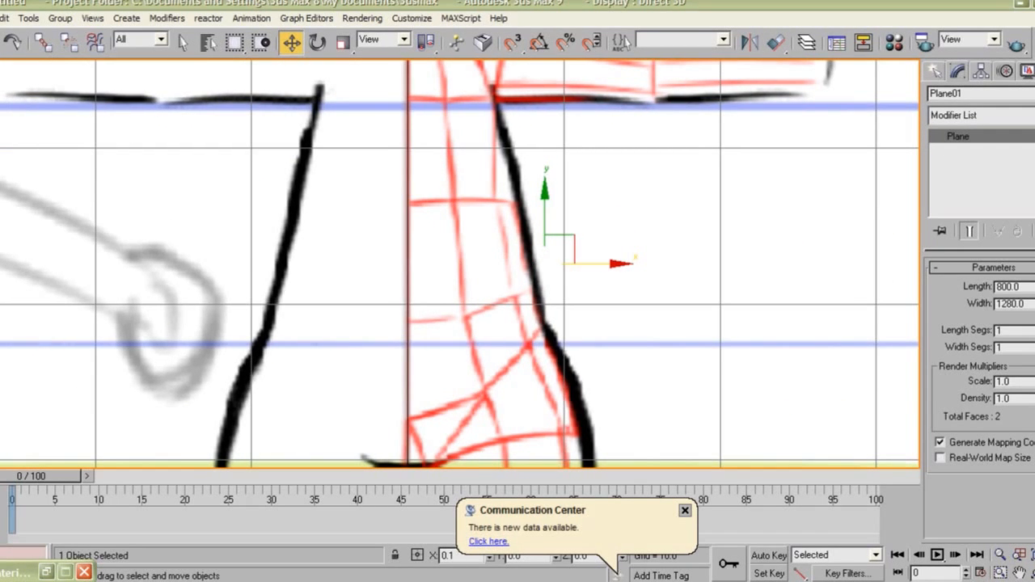
Lower the reference plane vertically until the line under the figures' feet sits on the horizontal origin axis
middle_drag(598, 263, 603, 119)
scroll(603, 119, down, 2)
middle_drag(518, 421, 496, 109)
middle_drag(576, 113, 573, 251)
key(ctrl)
scroll(572, 251, down, 3)
scroll(572, 252, up, 1)
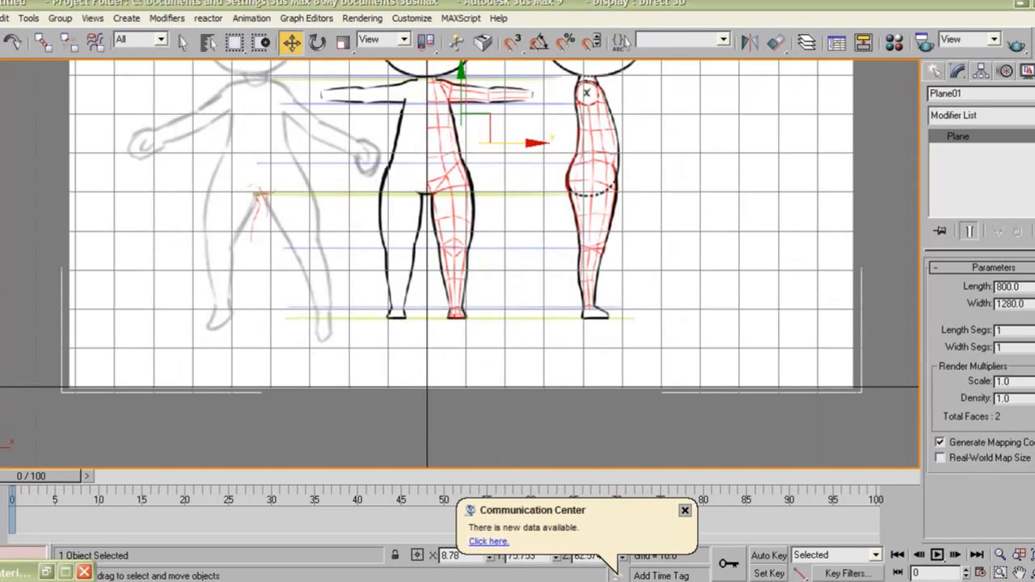
drag(461, 96, 461, 165)
scroll(424, 405, up, 6)
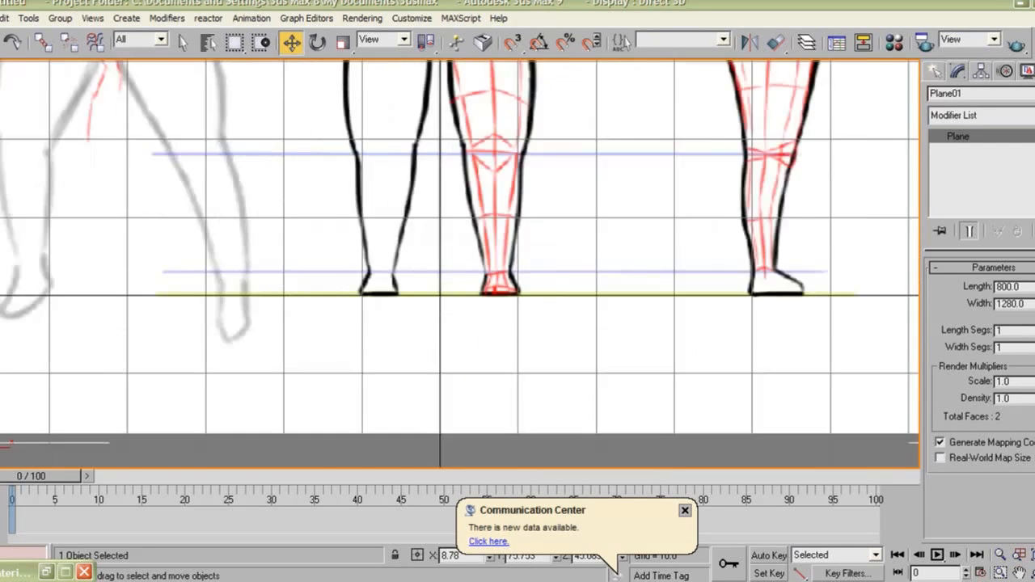
scroll(442, 264, down, 6)
middle_drag(443, 242, 414, 324)
scroll(415, 325, up, 4)
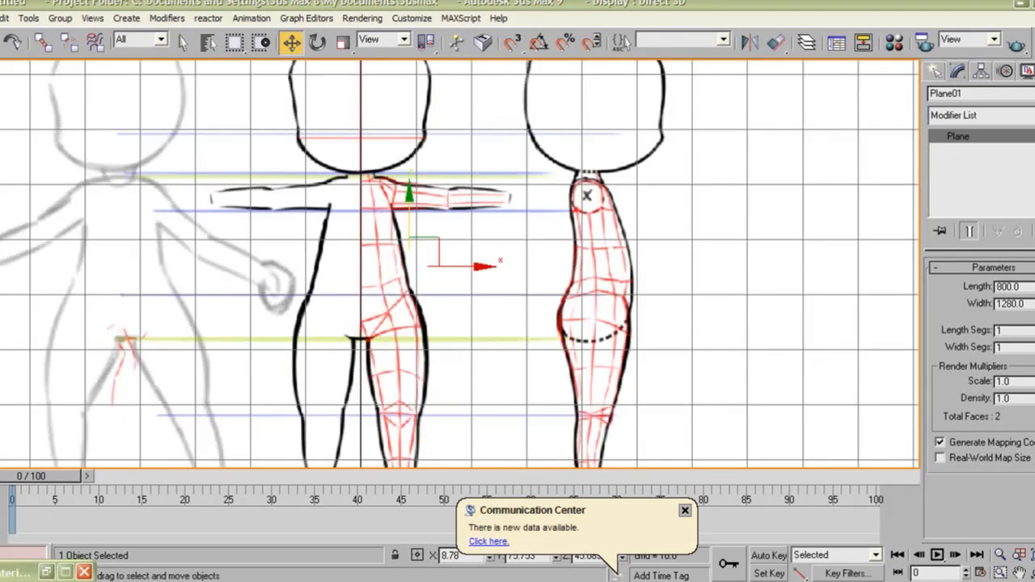
scroll(414, 325, down, 1)
scroll(647, 421, down, 1)
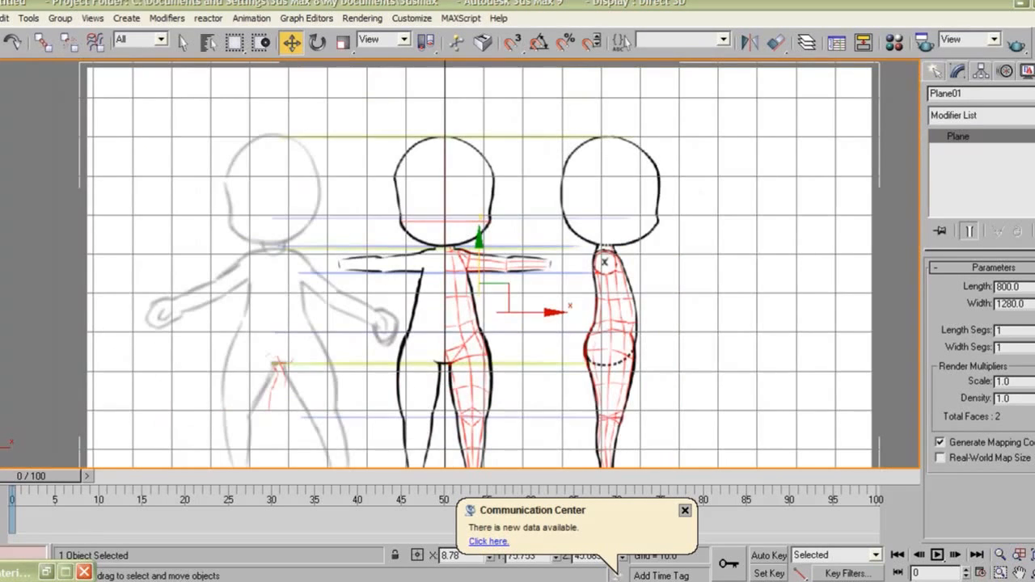
In the perspective view, move the reference plane farther back along Y to about 115.5
key(p)
alt+middle_drag(453, 275, 607, 293)
drag(281, 235, 215, 230)
alt+middle_drag(292, 259, 129, 212)
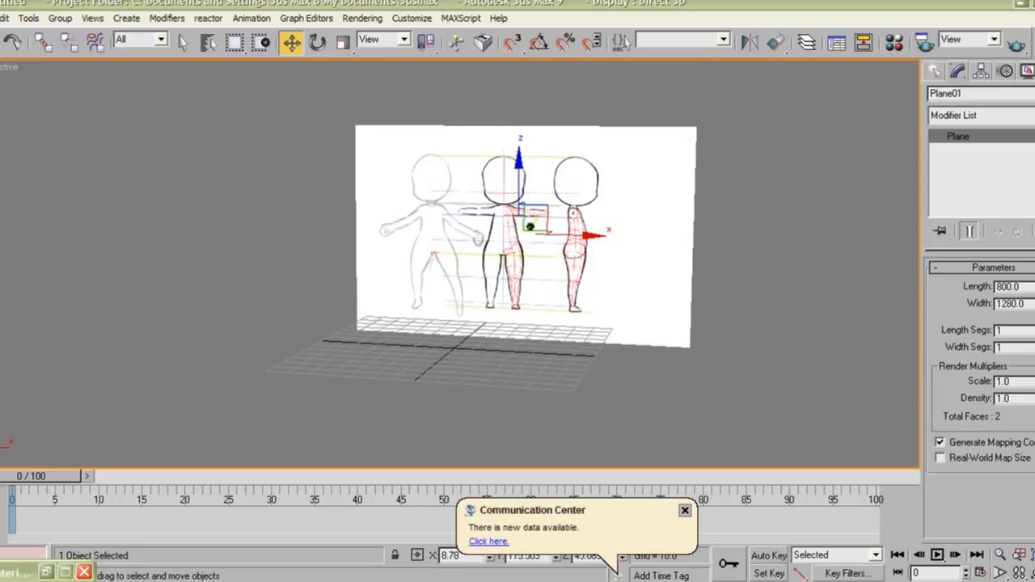
Add a UVW Map modifier and an Edit Poly modifier to the reference plane
click(1028, 116)
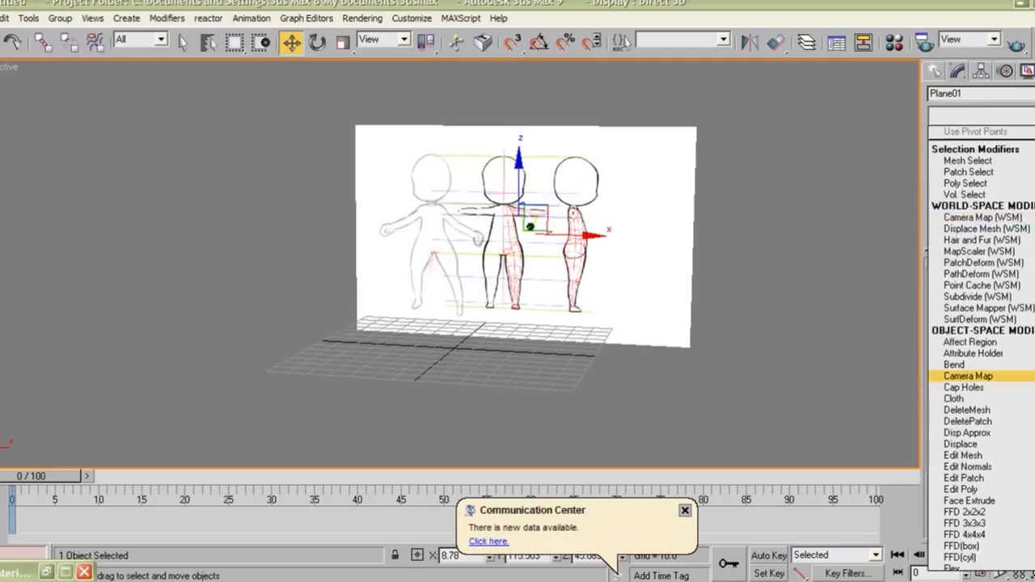
key(u)
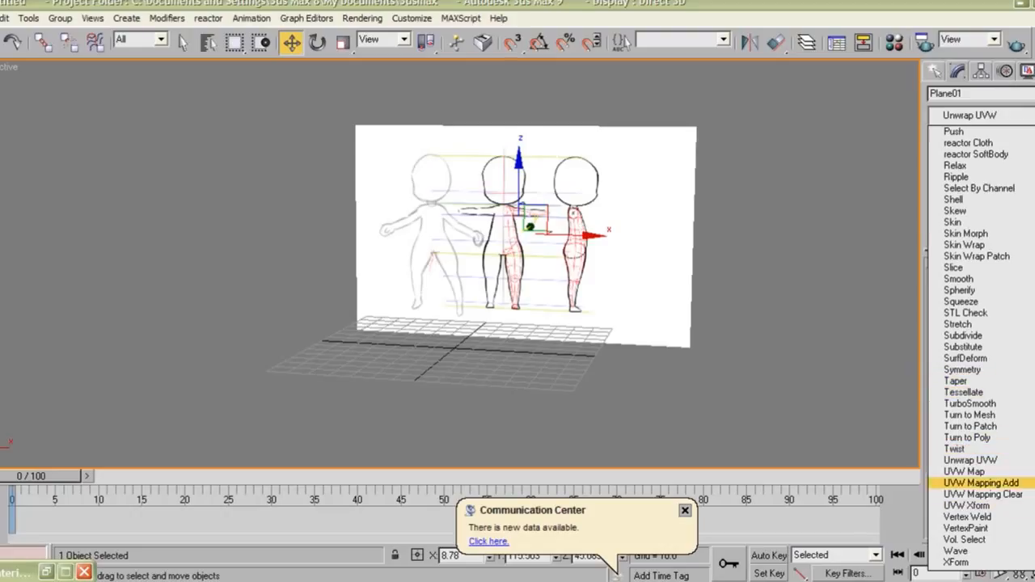
click(964, 472)
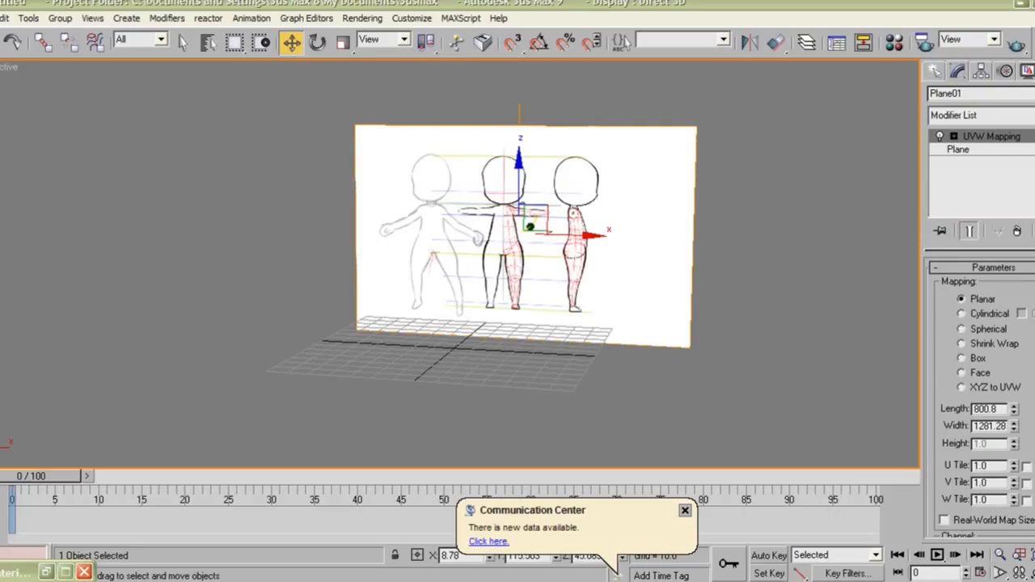
click(963, 115)
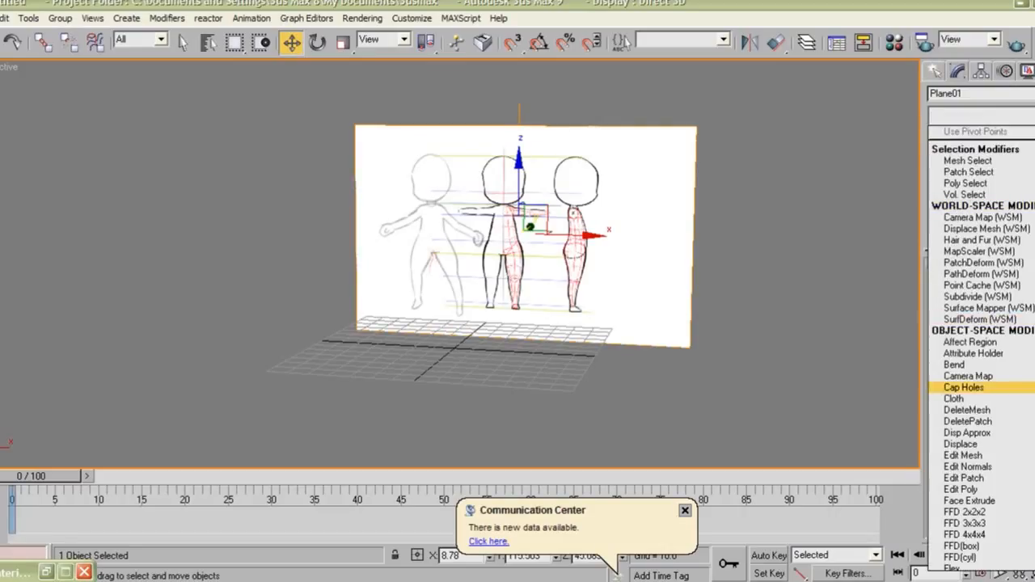
click(961, 490)
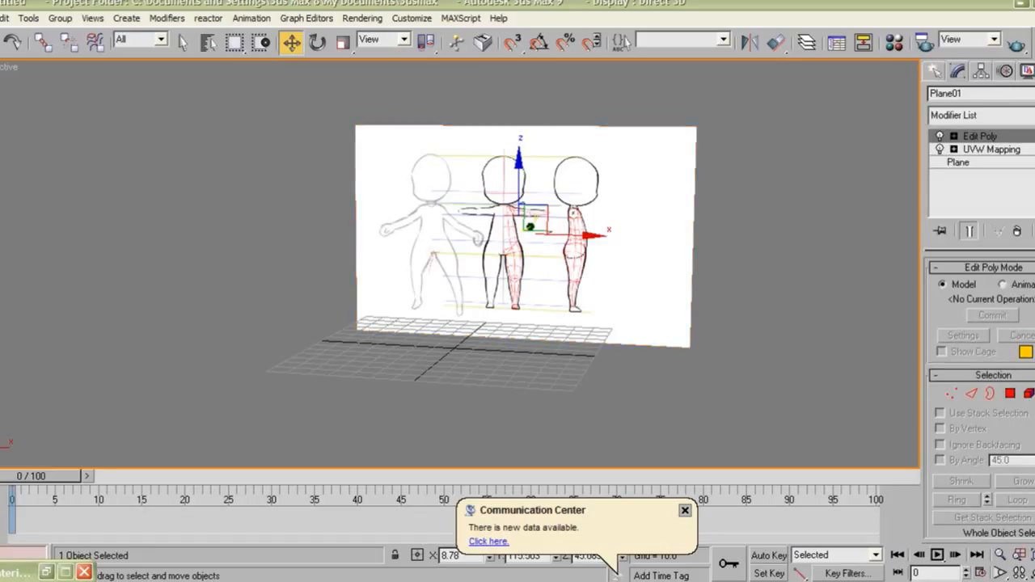
Select the plane's two right-side vertices in Edit Poly, try moving them inward along X, and undo the move
click(952, 394)
alt+middle_drag(615, 283, 643, 253)
drag(626, 125, 717, 383)
drag(709, 250, 650, 250)
key(ctrl+z)
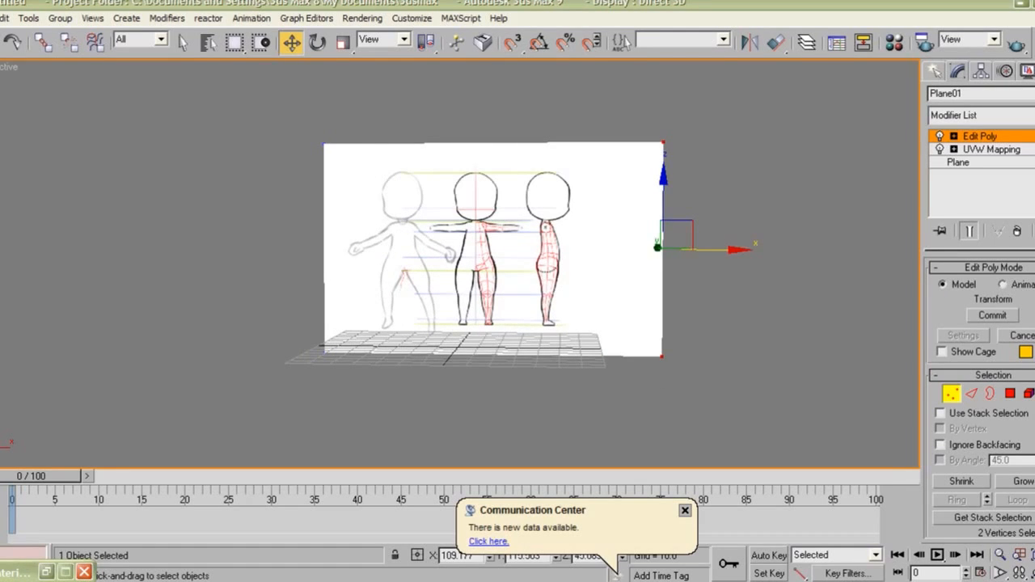
Reorder the modifier stack so Edit Poly sits below UVW Mapping, and return to Edit Poly's vertex level
drag(989, 136, 995, 157)
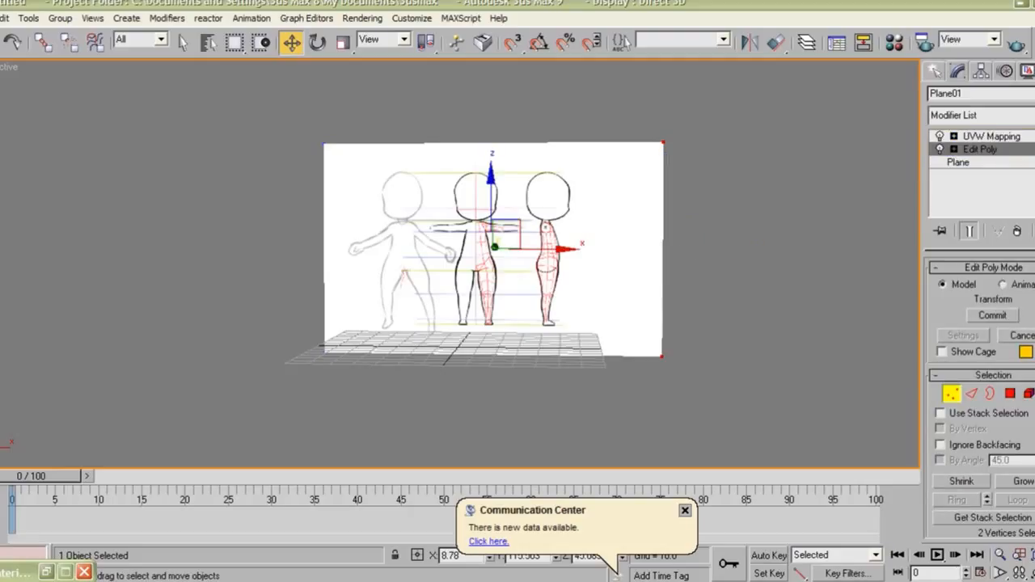
click(992, 137)
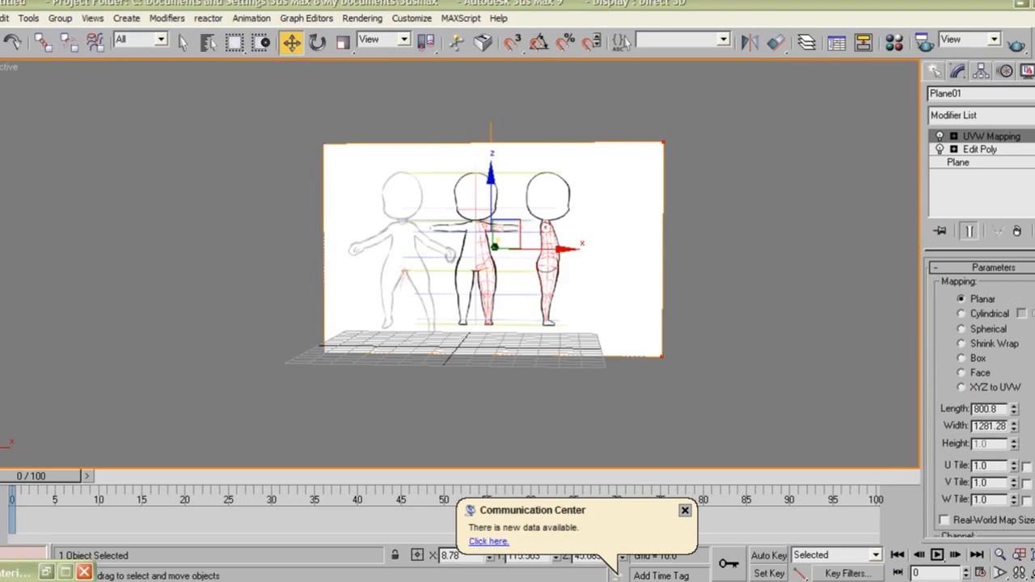
click(980, 150)
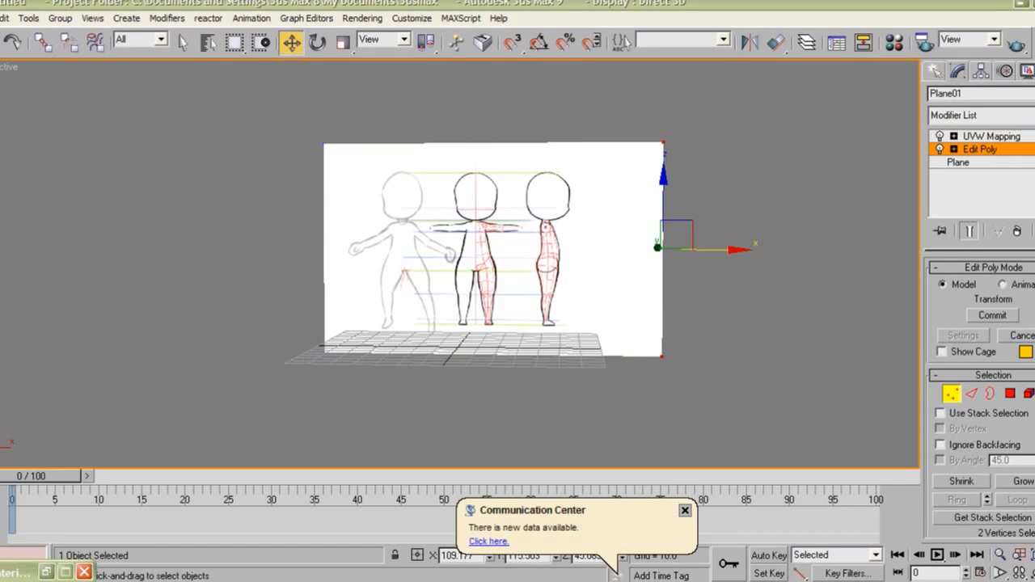
Move the plane's right and left vertex pairs inward along X to crop the sides around the front-view figure
drag(712, 250, 574, 250)
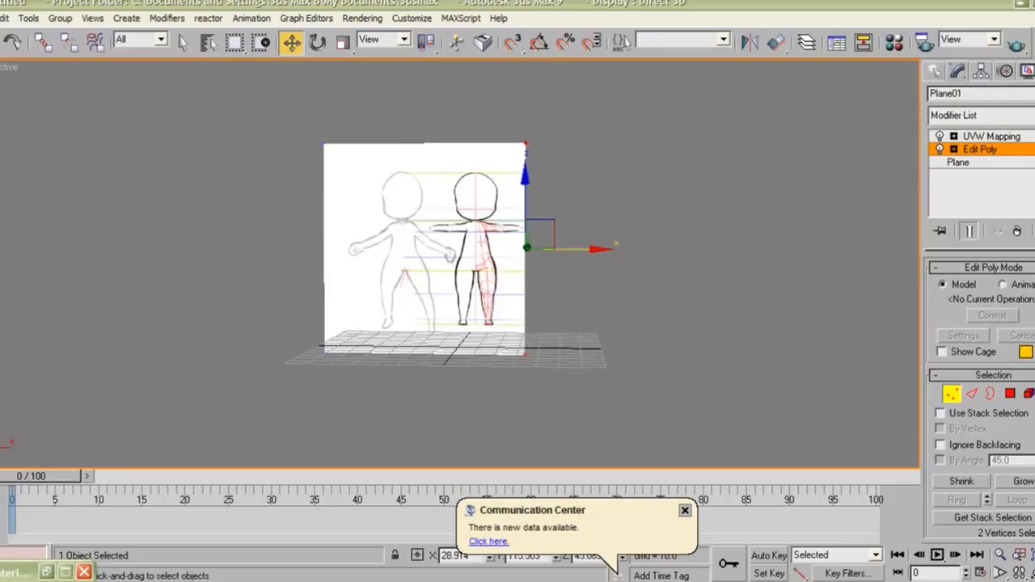
drag(279, 110, 381, 333)
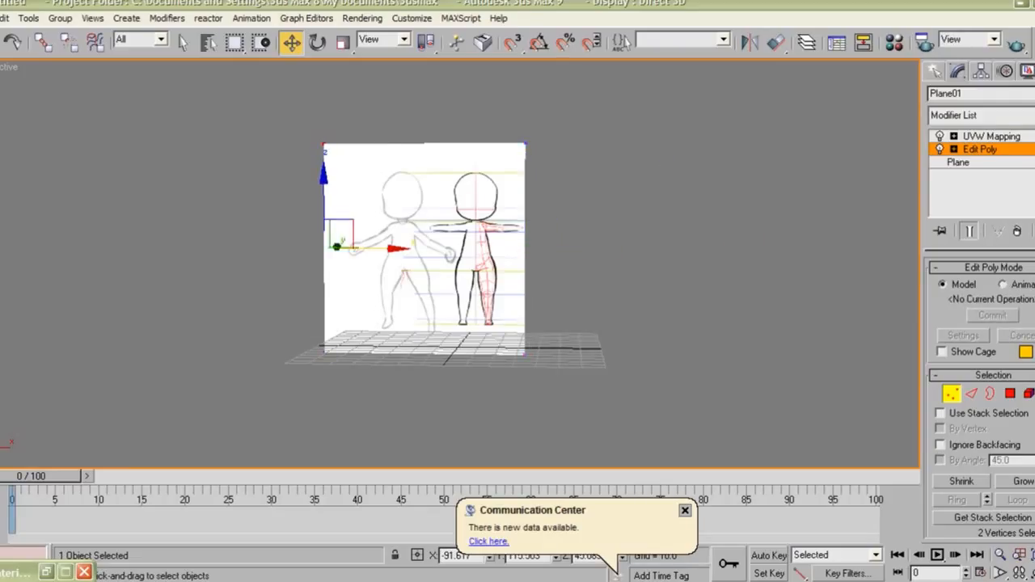
drag(388, 249, 488, 249)
Raise the plane's bottom vertices and lower its top vertices to crop closely around the front figure, and leave vertex editing
drag(388, 333, 566, 384)
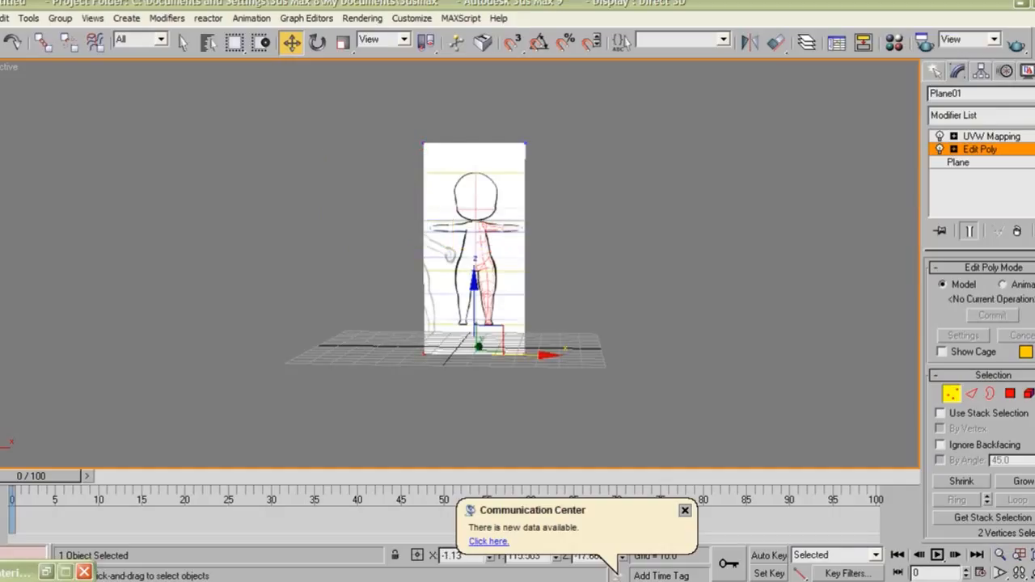
drag(474, 290, 474, 267)
drag(391, 110, 577, 155)
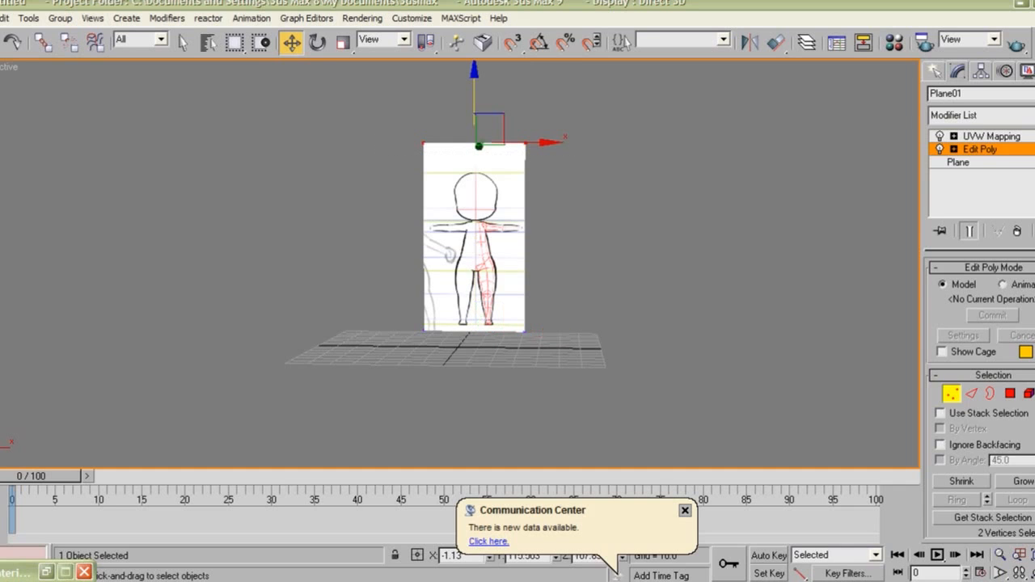
drag(474, 101, 474, 117)
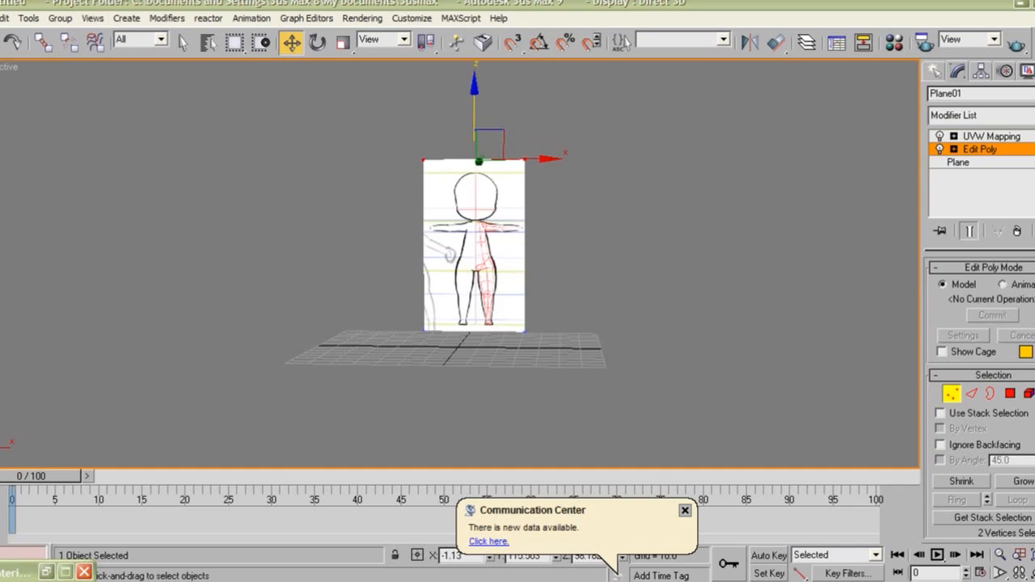
scroll(459, 264, up, 5)
mouse_move(477, 264)
alt+middle_down()
mouse_move(449, 279)
mouse_move(486, 263)
alt+middle_up()
key(1)
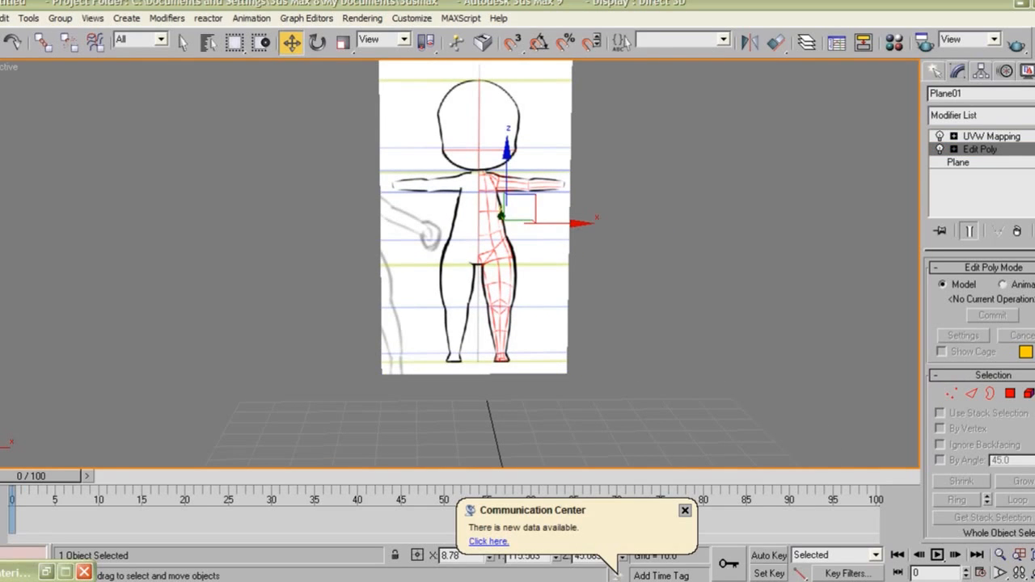
Clone the cropped front reference plane by rotating a copy 90 degrees about the vertical axis with angle snap on
alt+middle_drag(485, 263, 542, 243)
scroll(526, 267, down, 3)
key(e)
mouse_move(568, 246)
shift+mouse_down()
mouse_move(749, 184)
mouse_move(633, 223)
mouse_move(702, 200)
shift+mouse_up()
key(a)
key(Return)
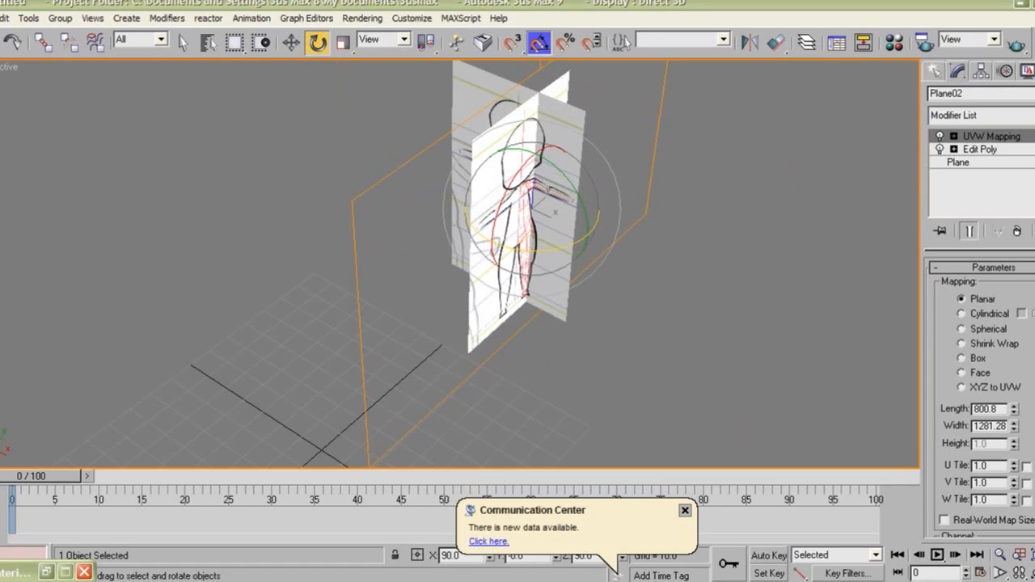
Move the cloned reference plane away from the front plane to about X -95.2, Y 2.8
key(w)
alt+middle_drag(631, 174, 565, 230)
drag(564, 229, 299, 154)
middle_drag(299, 153, 387, 62)
scroll(408, 66, up, 4)
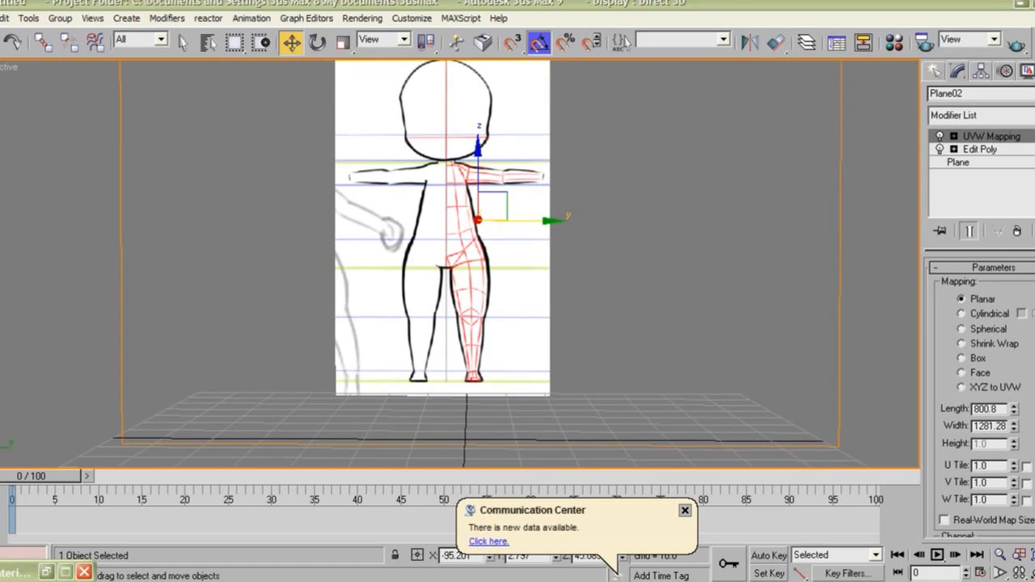
Shift the clone's UVW Mapping gizmo along Y to about -34.8 so the side-view drawing falls on the plane
key(1)
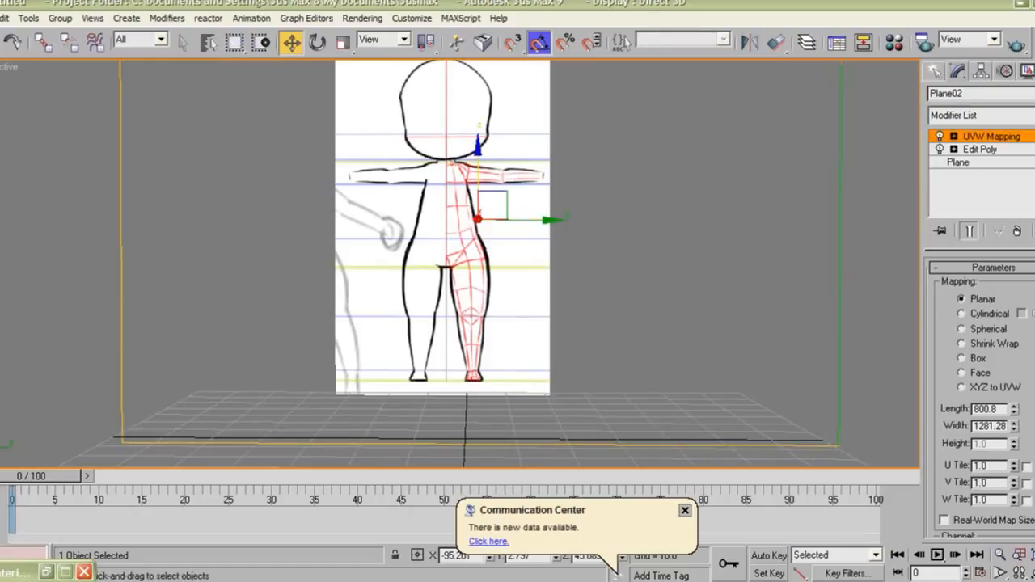
click(955, 137)
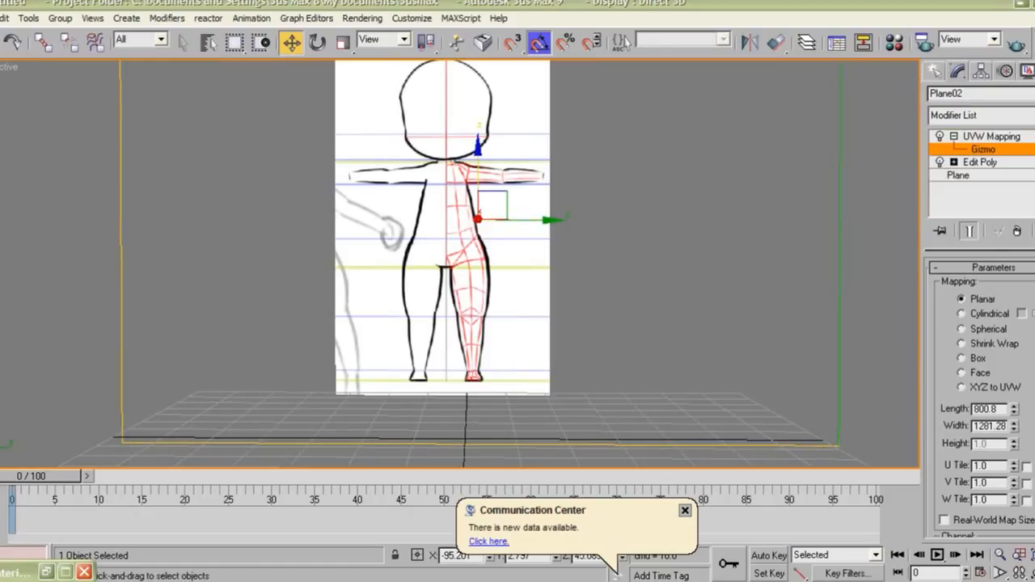
middle_drag(478, 219, 500, 257)
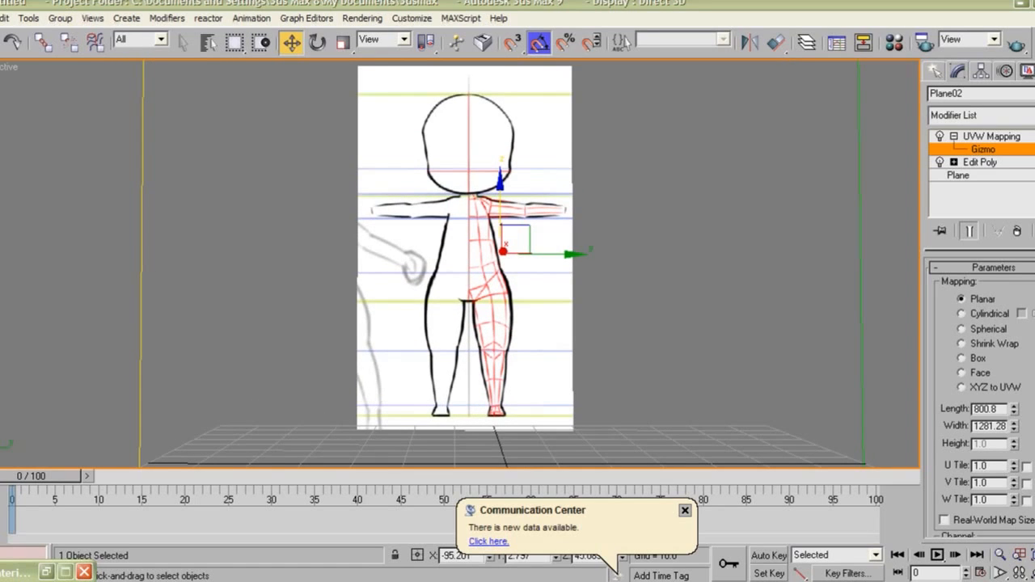
drag(518, 253, 382, 253)
middle_drag(404, 253, 396, 210)
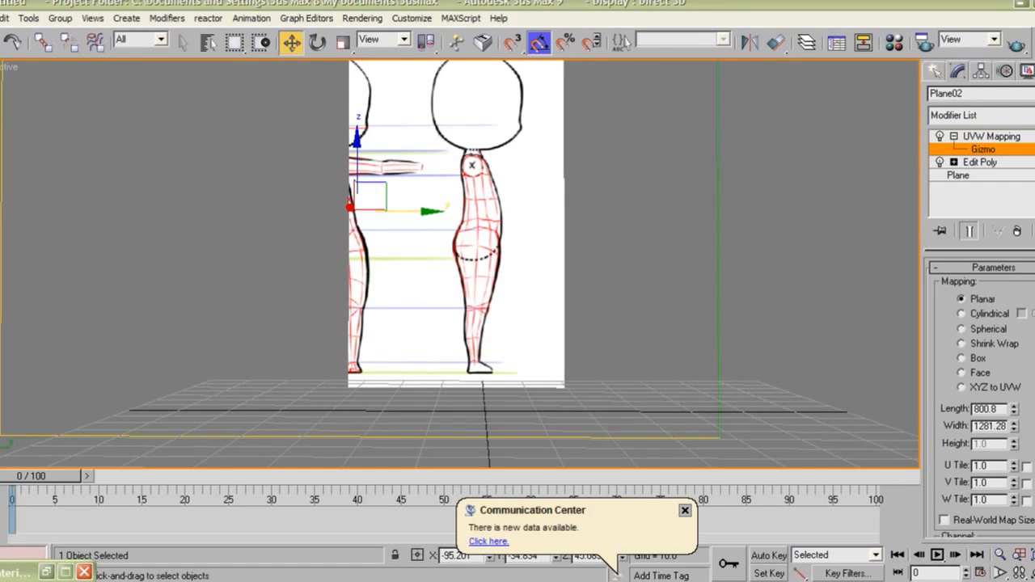
Fine-tune the mapping gizmo horizontally to about Y -33.6 in a shaded left view to center the side figure
key(l)
key(F3)
mouse_move(396, 210)
middle_down()
mouse_move(378, 304)
mouse_move(415, 303)
middle_up()
scroll(378, 304, up, 3)
drag(625, 245, 620, 245)
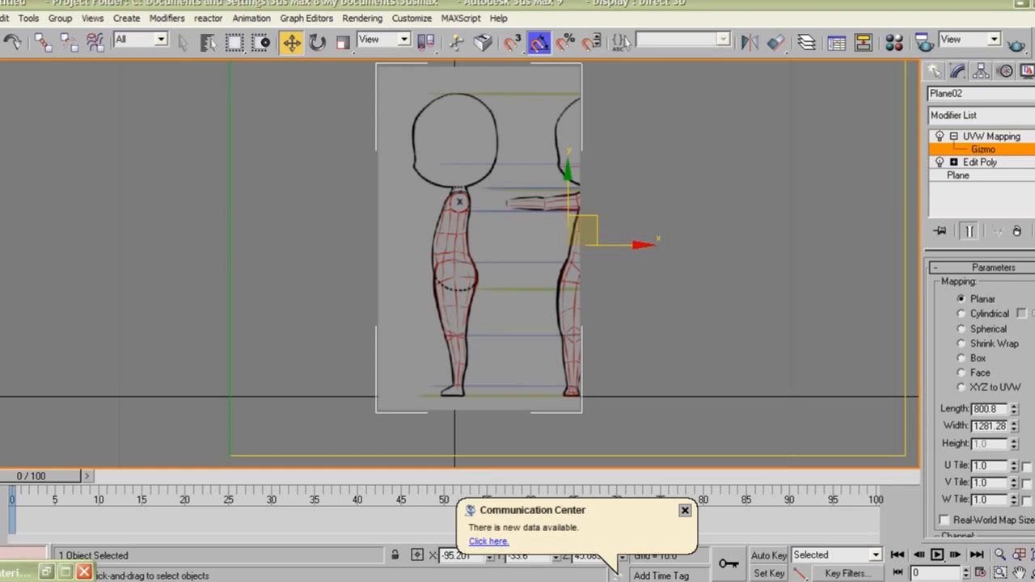
Leave gizmo editing and rotate the side reference plane 180 degrees about the vertical axis
key(p)
alt+middle_drag(582, 243, 671, 301)
scroll(656, 283, down, 5)
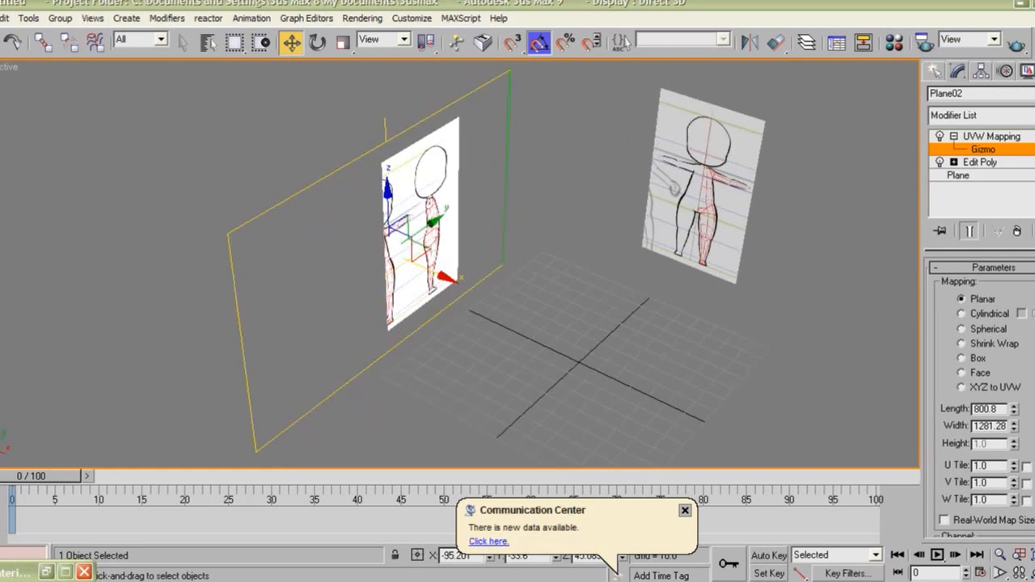
click(992, 137)
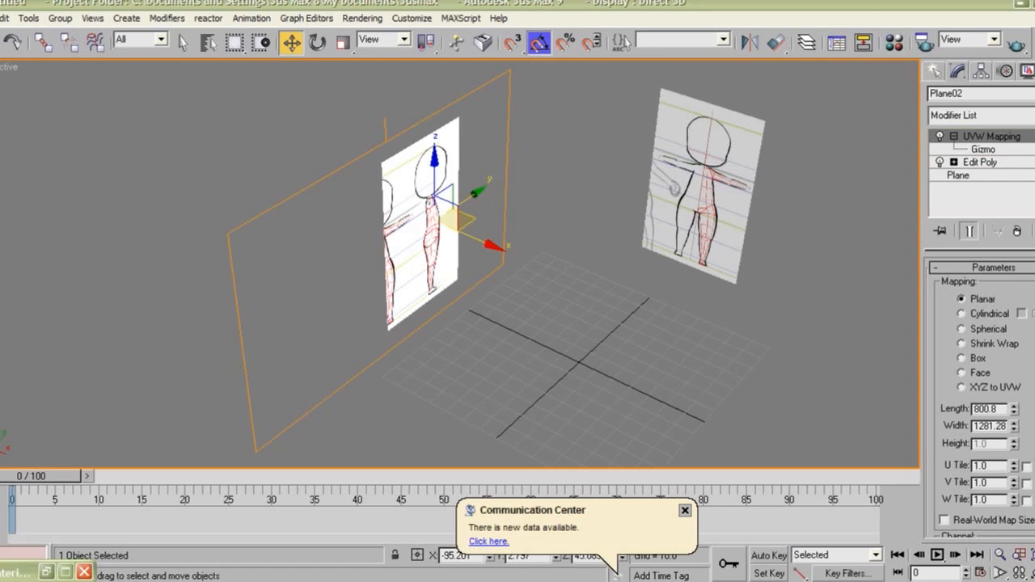
key(e)
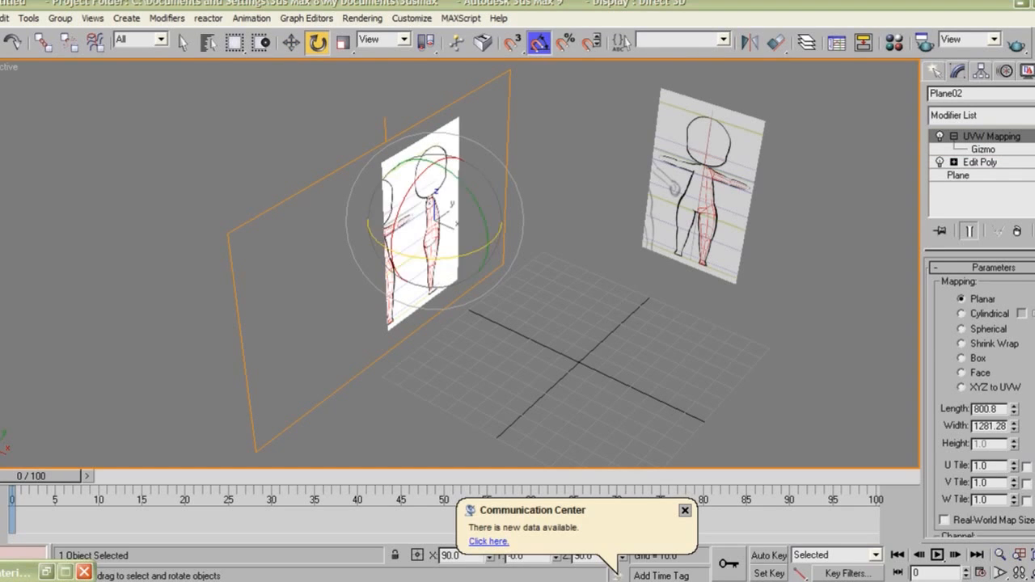
drag(405, 254, 491, 239)
alt+middle_drag(490, 239, 525, 243)
scroll(526, 243, up, 3)
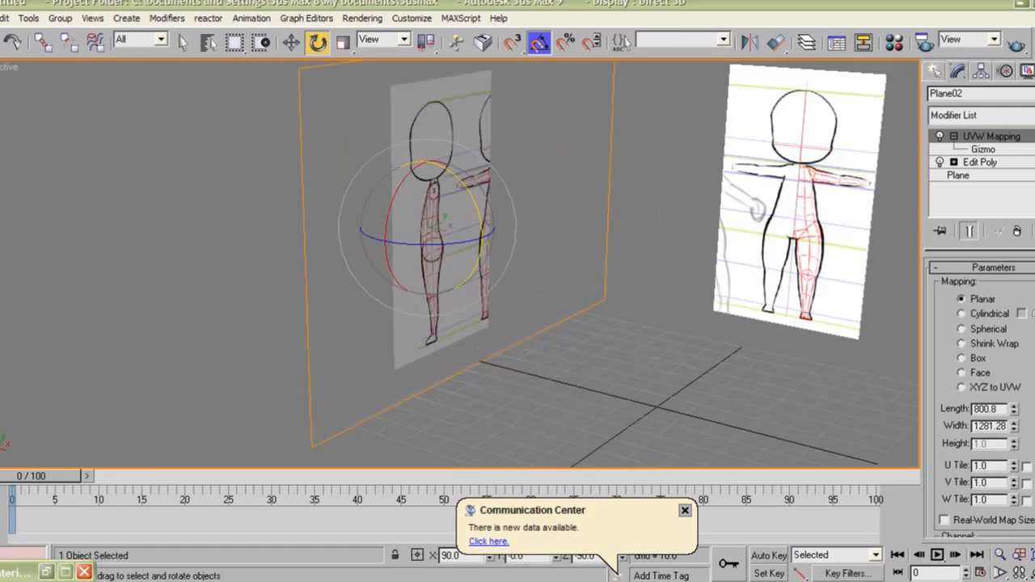
Reposition the side plane to about X -112, Y -2.9 and flip its normals with a Normal modifier
click(984, 148)
click(984, 149)
click(955, 136)
alt+middle_drag(631, 267, 527, 247)
scroll(518, 271, down, 3)
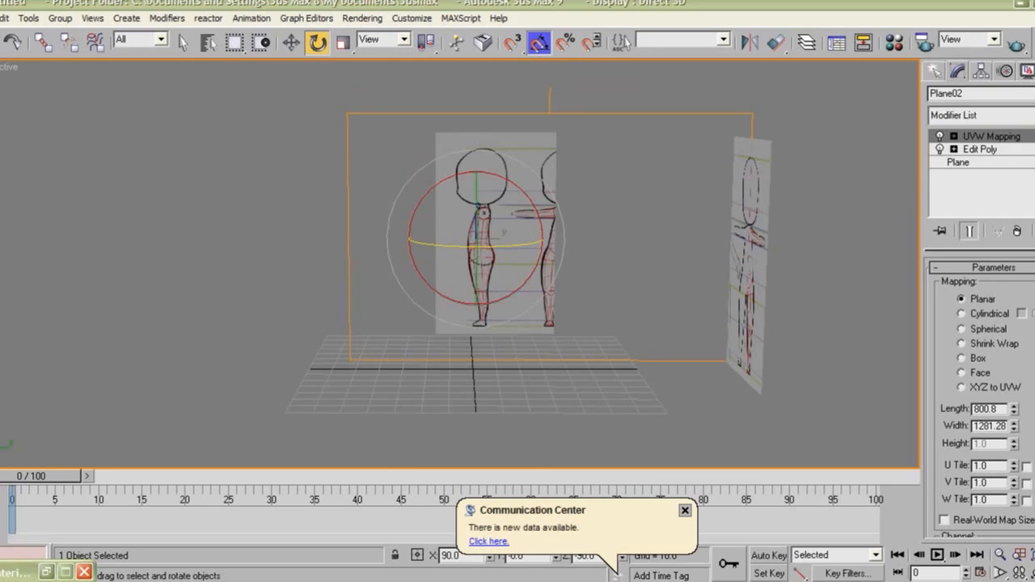
key(w)
drag(518, 240, 505, 240)
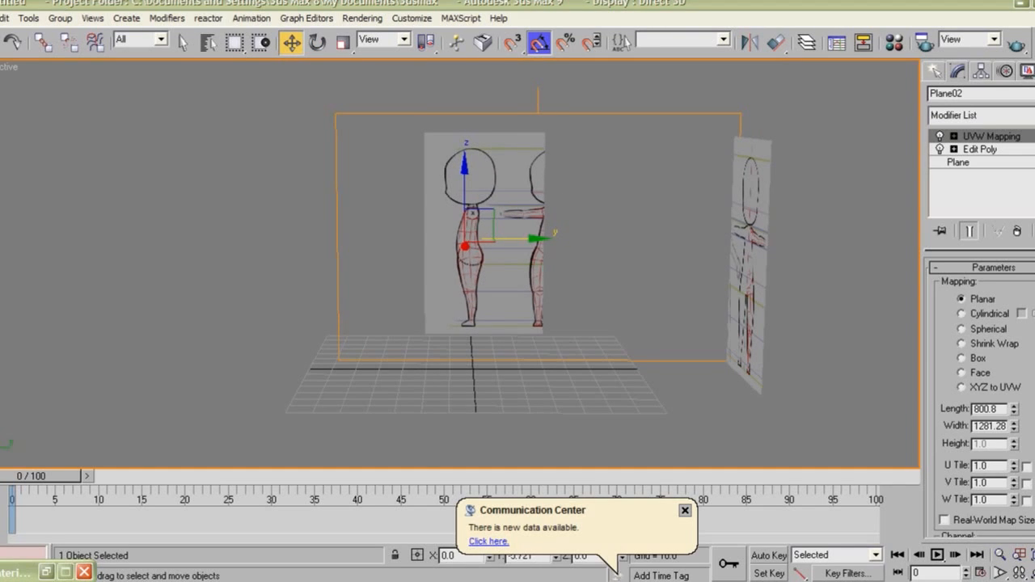
alt+middle_drag(505, 240, 522, 289)
drag(349, 286, 312, 282)
alt+middle_drag(518, 307, 428, 210)
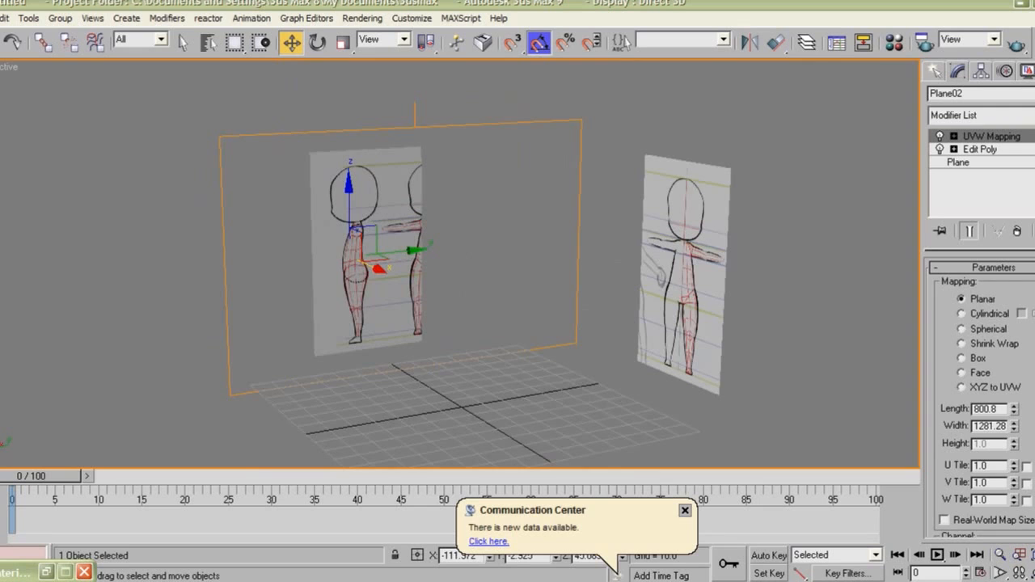
alt+middle_drag(428, 210, 469, 223)
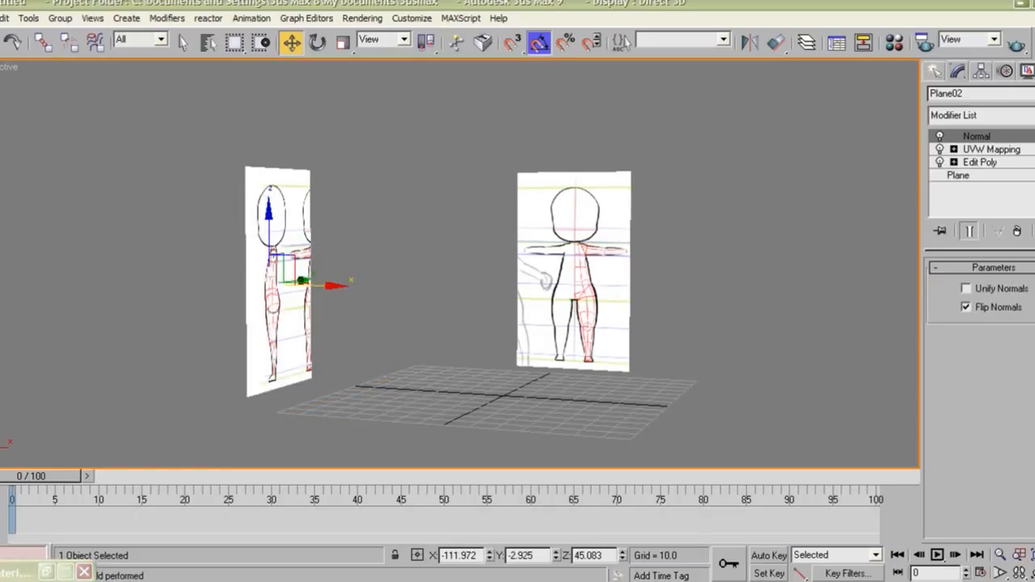
Freeze both reference planes through their object properties, with Show Frozen in Gray off
drag(127, 119, 767, 332)
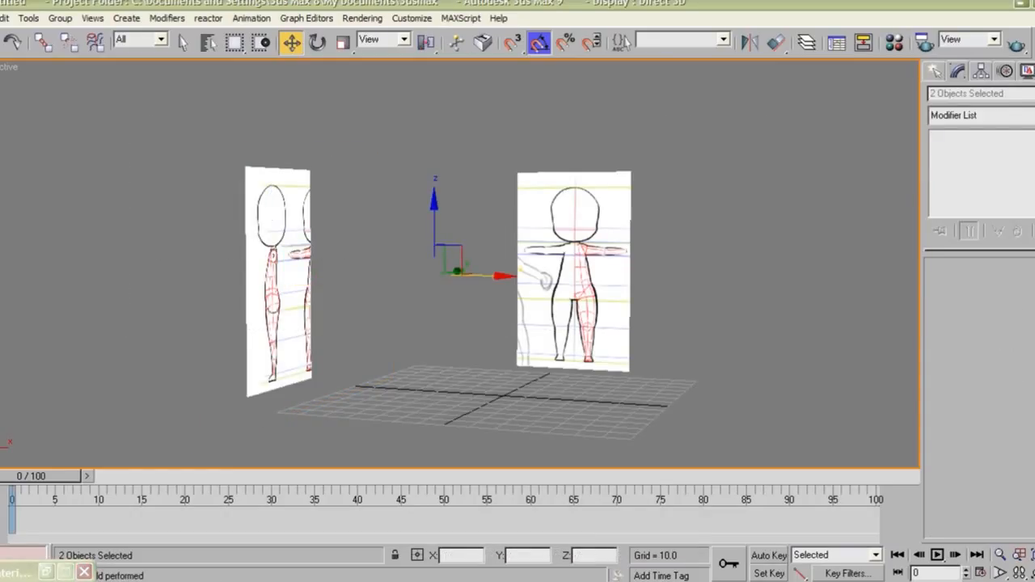
right_click(537, 177)
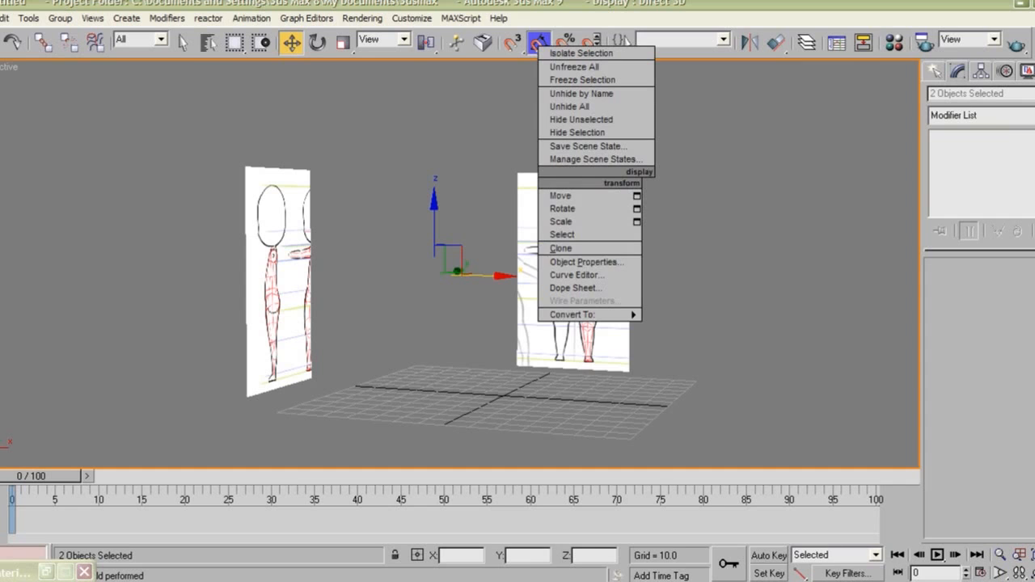
click(586, 262)
click(377, 266)
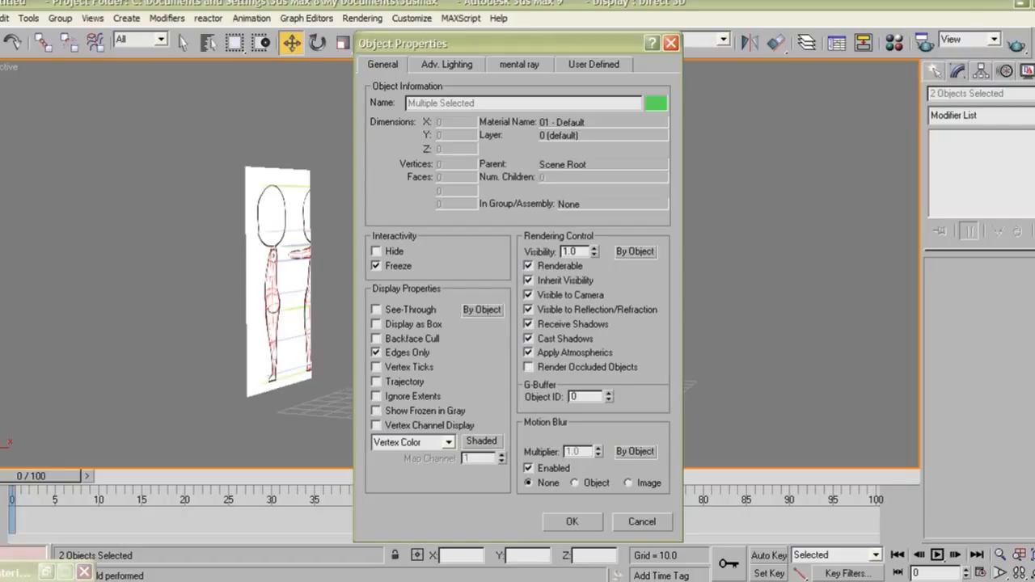
click(573, 522)
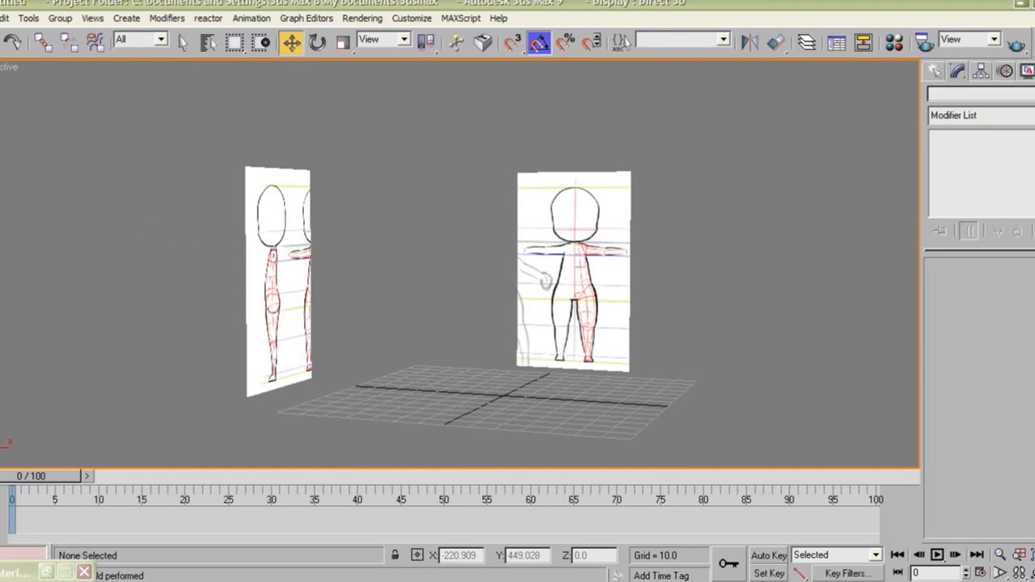
Create a box over the figure's chest in the front view, about 8.1 long, 15.8 wide and 7.9 high
alt+middle_drag(602, 252, 572, 241)
scroll(600, 227, up, 2)
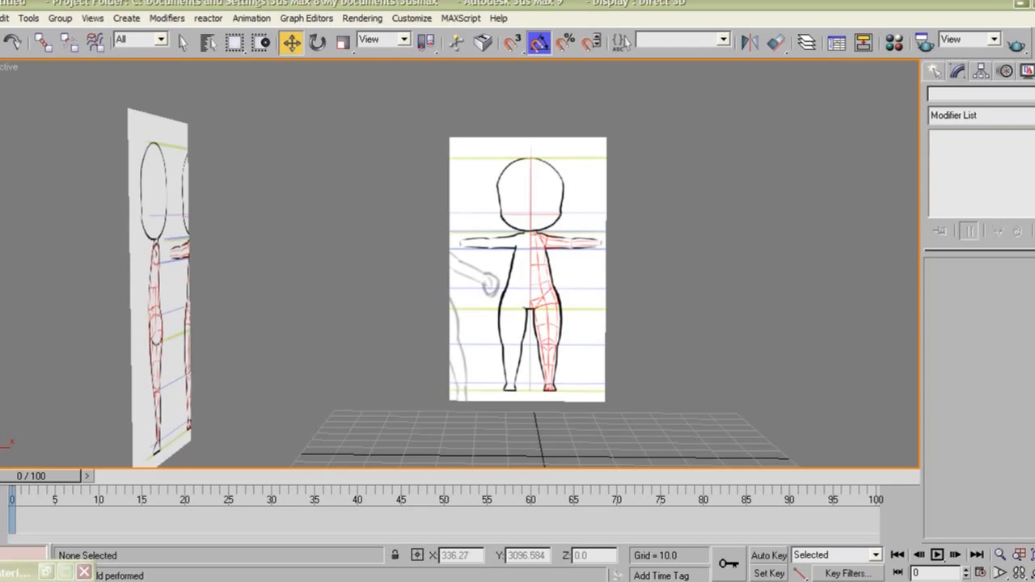
key(f)
middle_drag(592, 224, 594, 195)
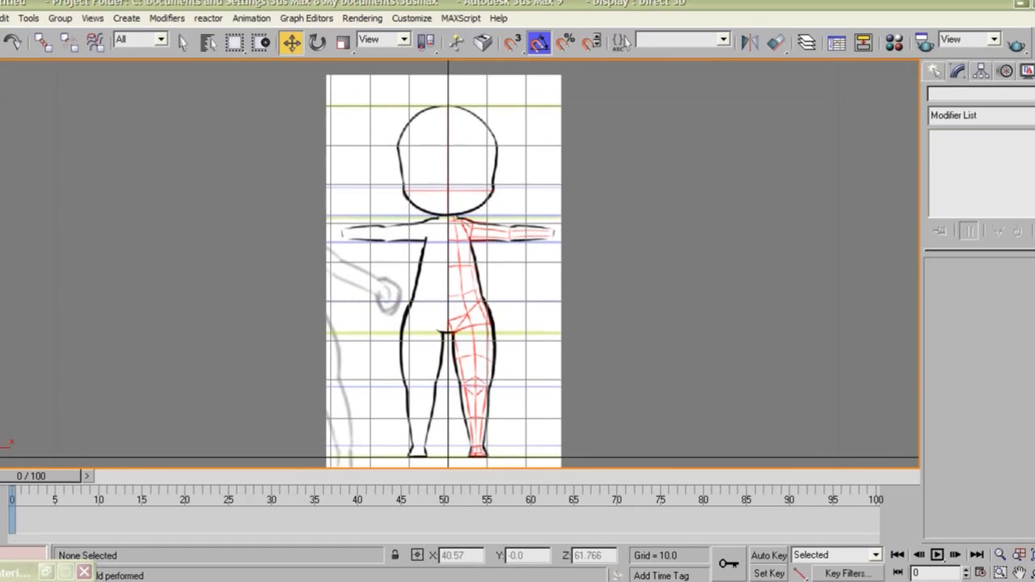
click(936, 71)
click(962, 175)
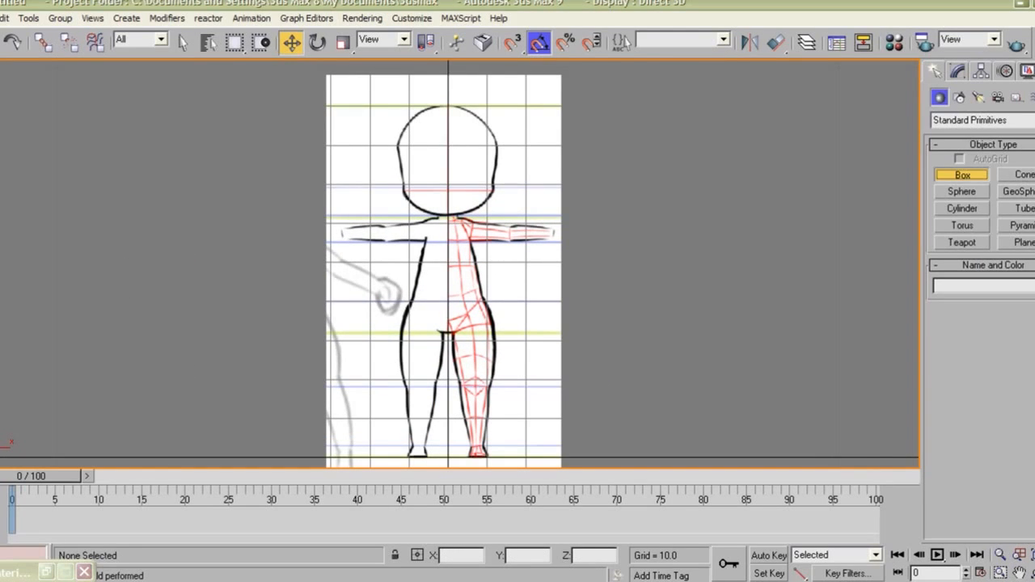
drag(418, 232, 475, 268)
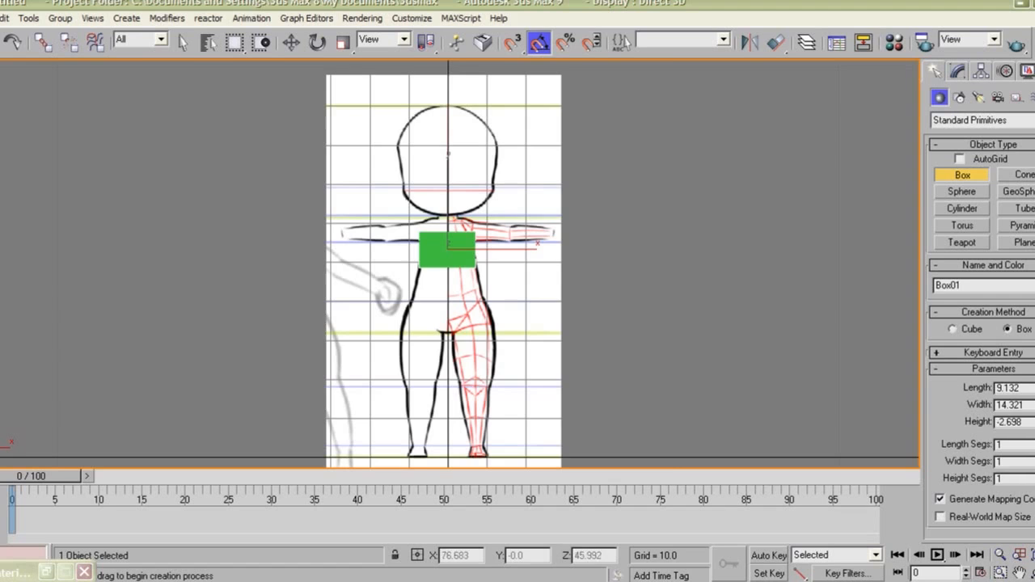
right_click(696, 275)
scroll(682, 276, up, 3)
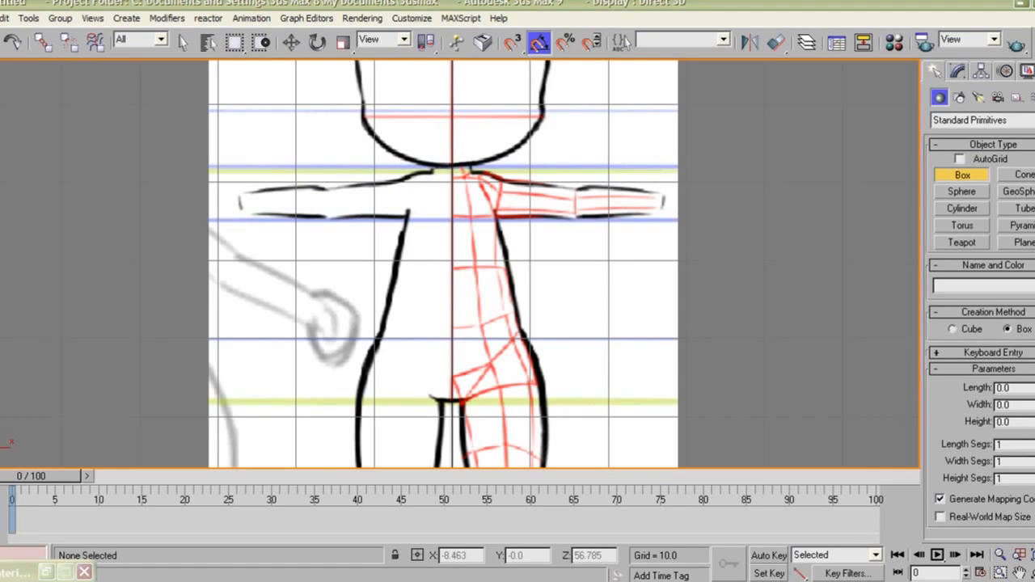
drag(387, 209, 510, 271)
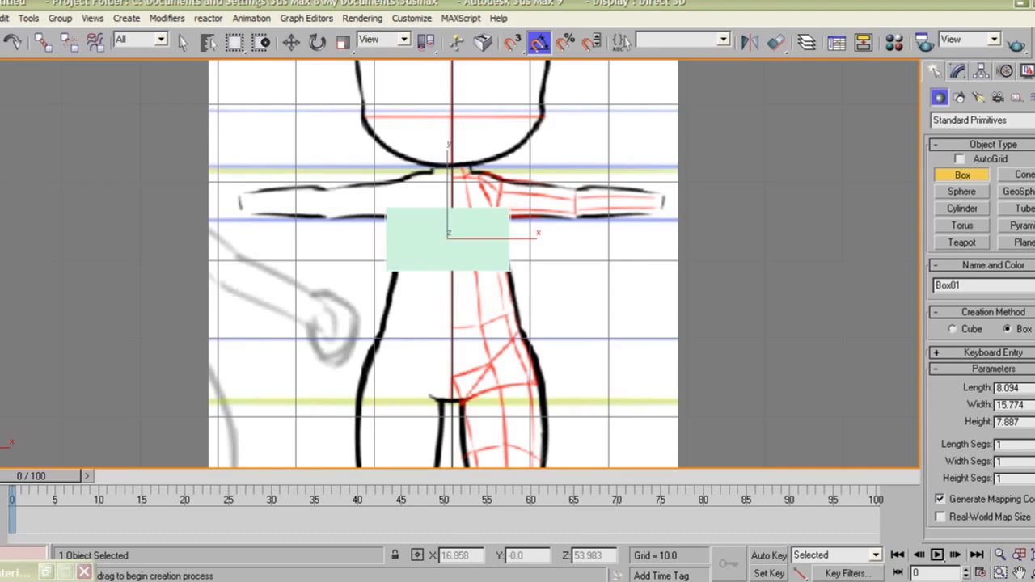
Display edged faces in the perspective view and set the box's X position to 0
key(p)
key(z)
mouse_move(581, 230)
alt+middle_down()
mouse_move(543, 263)
mouse_move(437, 259)
mouse_move(591, 230)
mouse_move(631, 202)
mouse_move(574, 242)
alt+middle_up()
scroll(544, 263, down, 5)
key(F4)
scroll(631, 203, down, 2)
key(w)
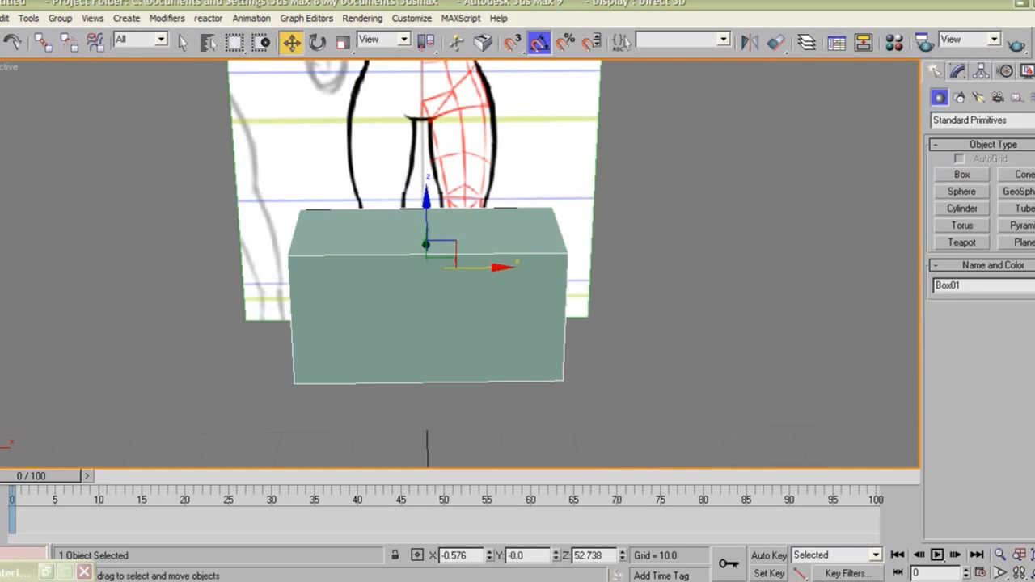
right_click(489, 556)
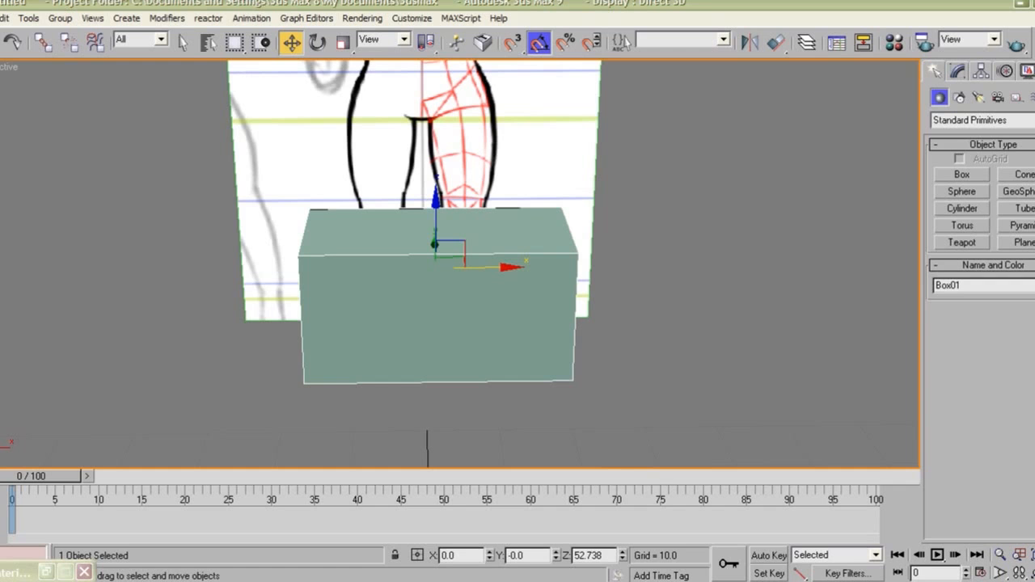
Set the box's width segments to 2
alt+middle_drag(566, 242, 534, 243)
scroll(470, 243, down, 2)
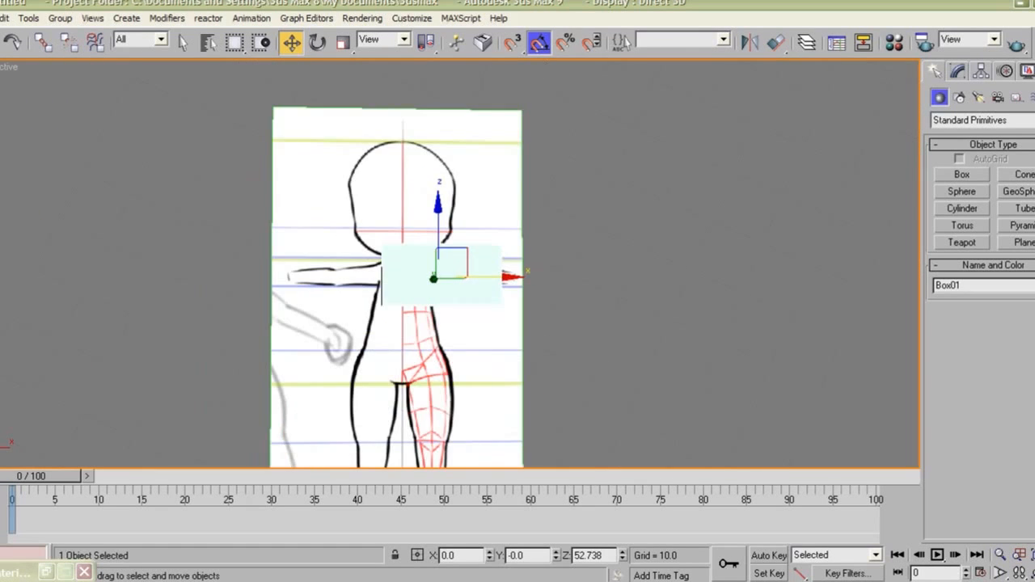
click(958, 72)
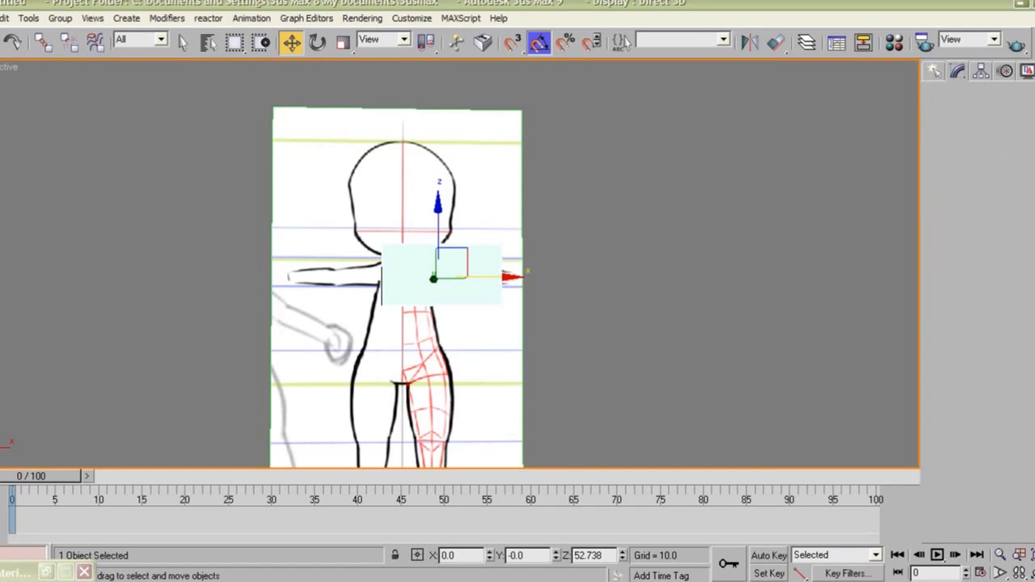
alt+middle_drag(453, 267, 457, 218)
text(2)
key(Return)
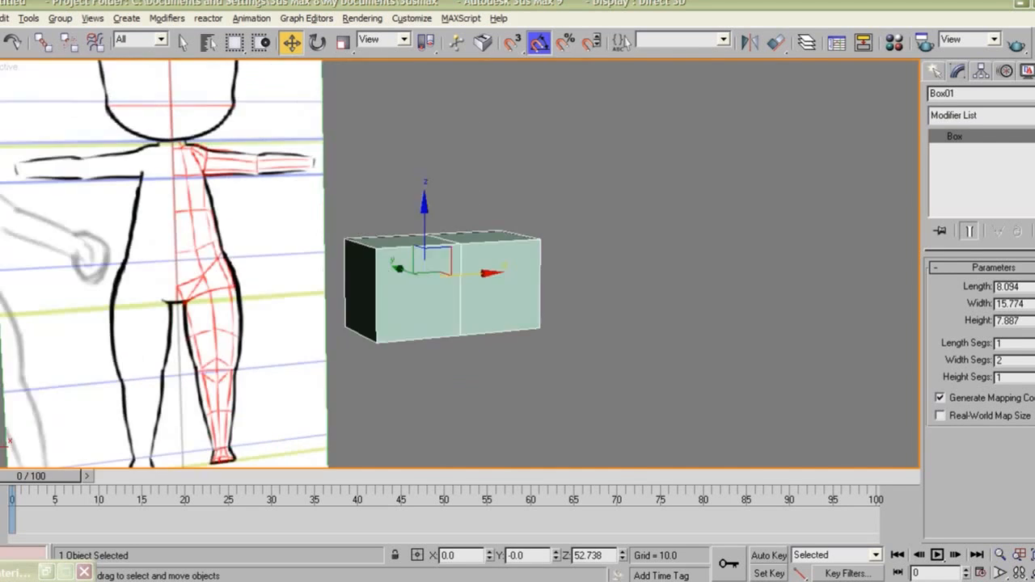
Convert the box to an Editable Poly and enter its polygon level
key(f)
key(alt+x)
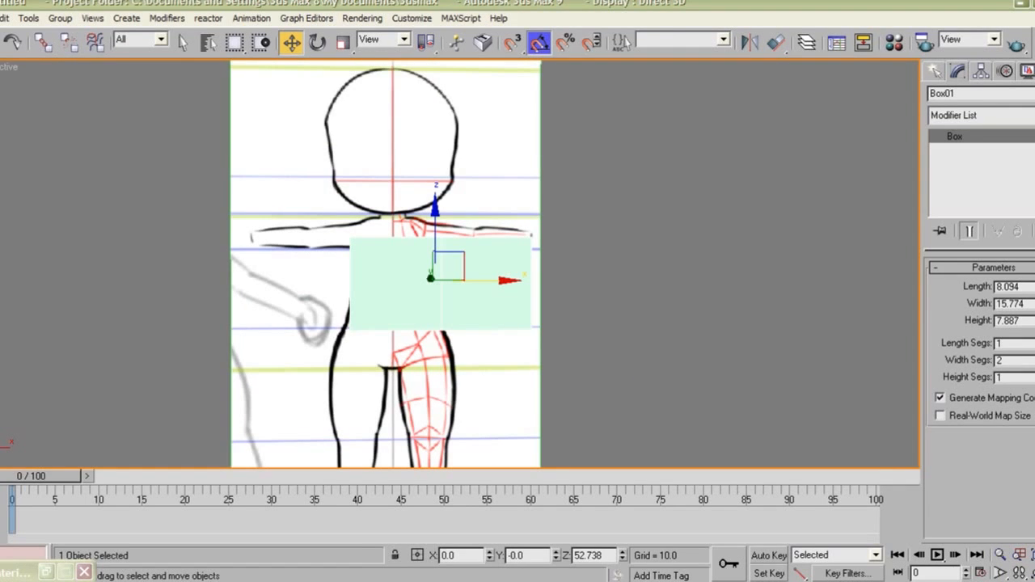
right_click(594, 254)
mouse_move(647, 392)
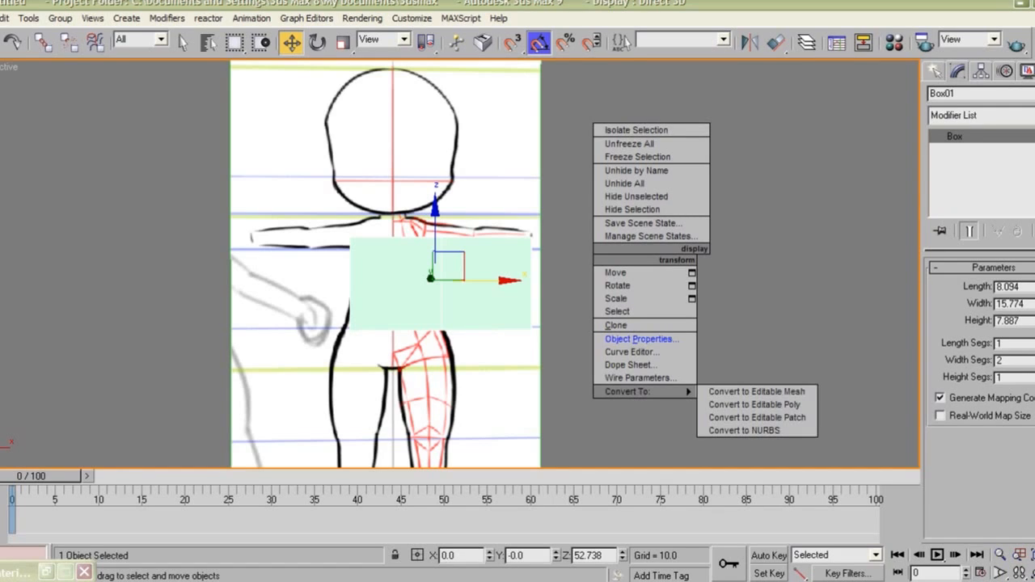
click(752, 406)
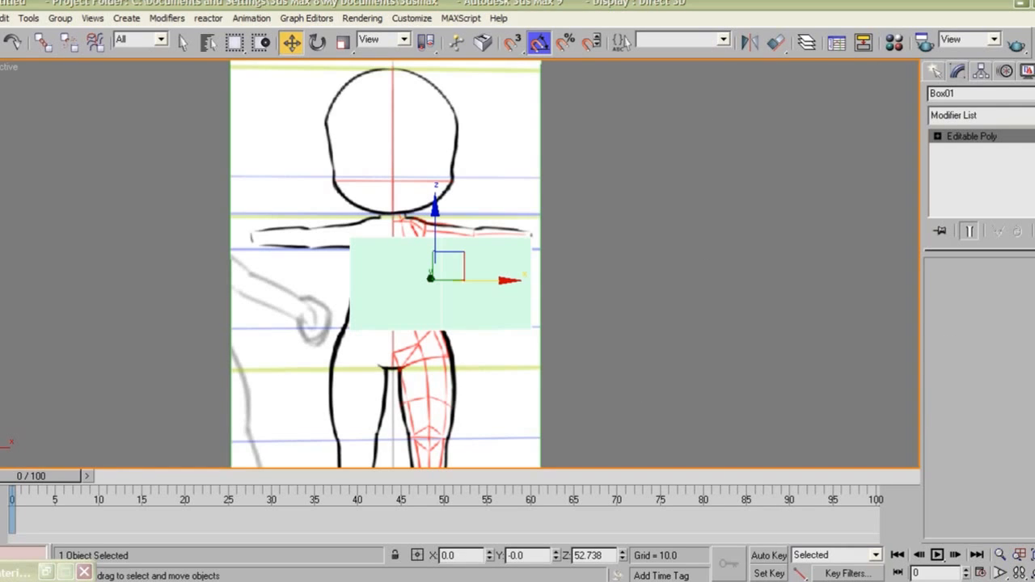
key(p)
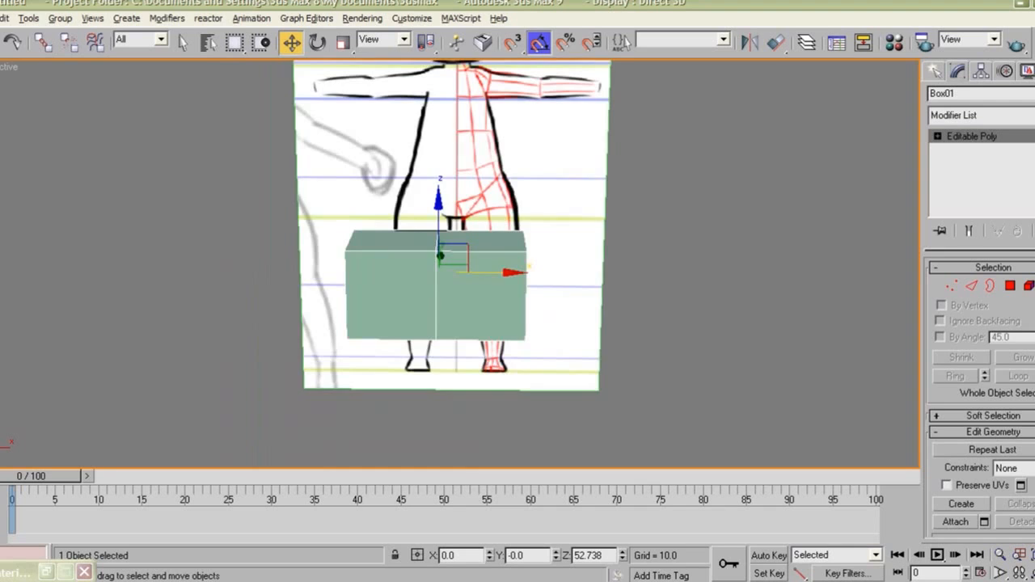
alt+middle_drag(566, 315, 553, 317)
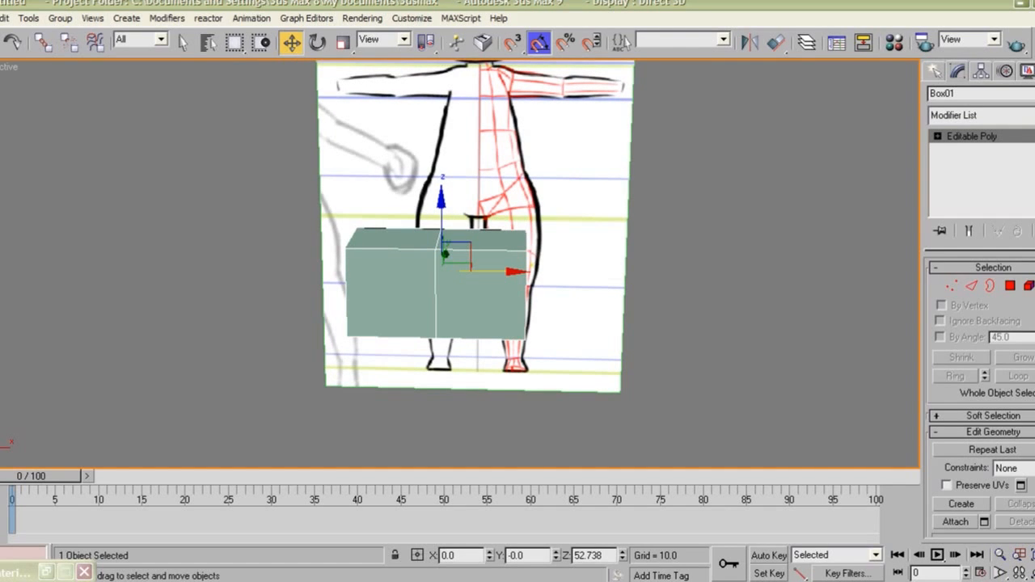
key(4)
key(f)
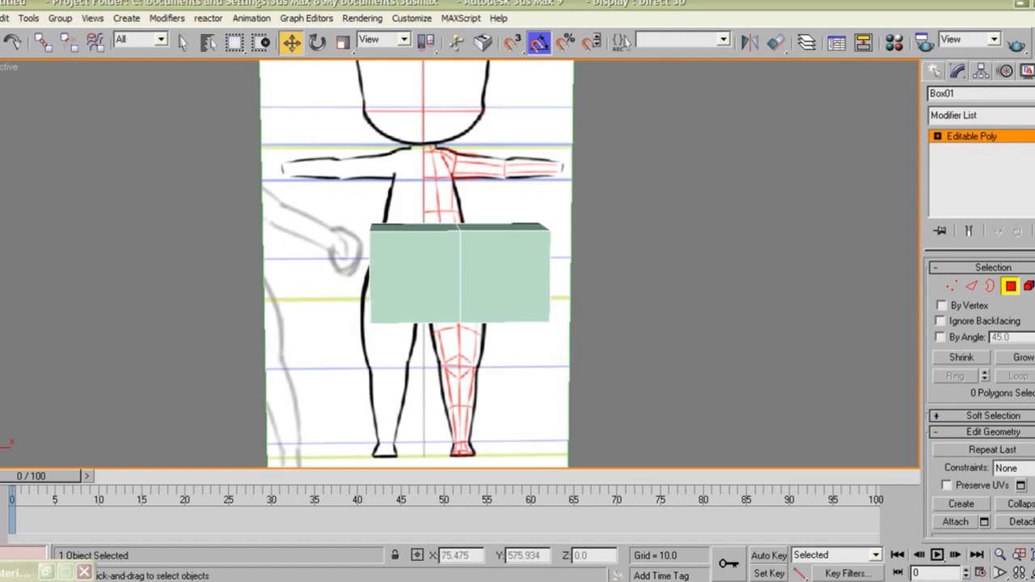
Delete the box's negative-X half, plus the top and bottom polygons of the remaining half
drag(321, 202, 430, 360)
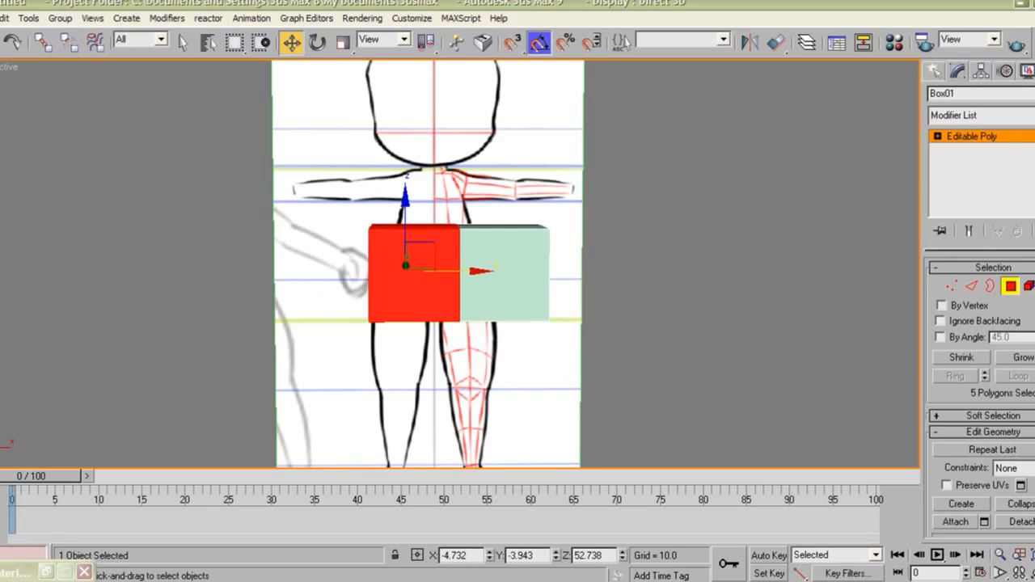
key(Delete)
alt+middle_drag(485, 323, 598, 242)
click(477, 327)
alt+middle_drag(478, 327, 487, 406)
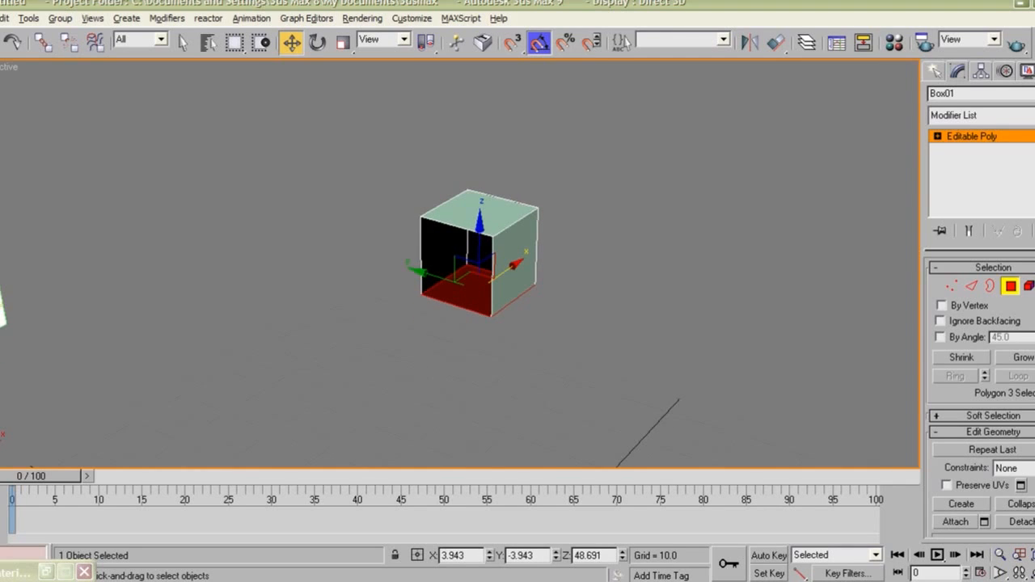
ctrl+click(487, 212)
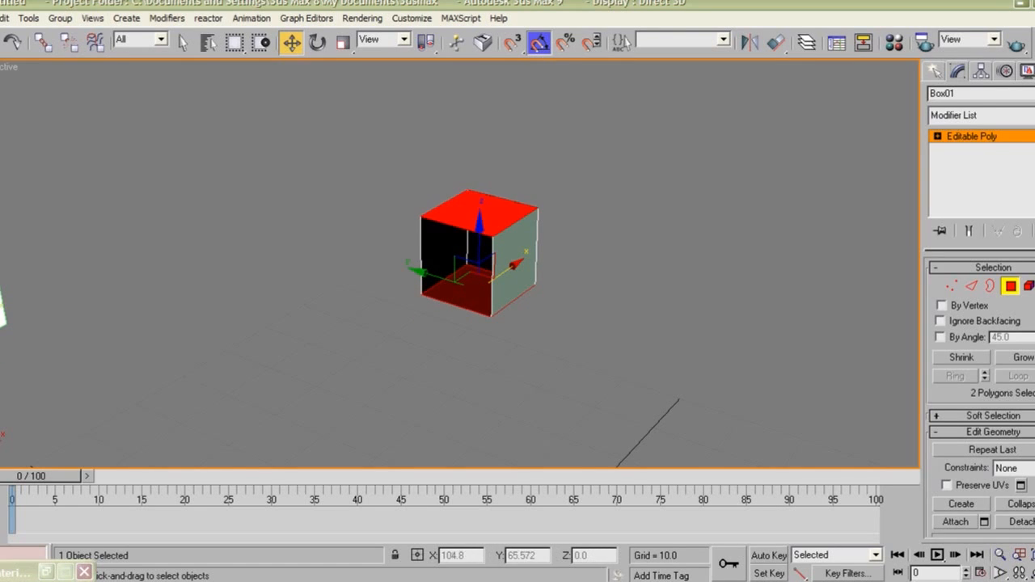
key(Delete)
In the front view, lower the half box's four top vertices to a Z of about 54.6
key(5)
alt+middle_drag(550, 316, 348, 254)
alt+middle_drag(356, 203, 483, 251)
key(f)
scroll(431, 315, down, 5)
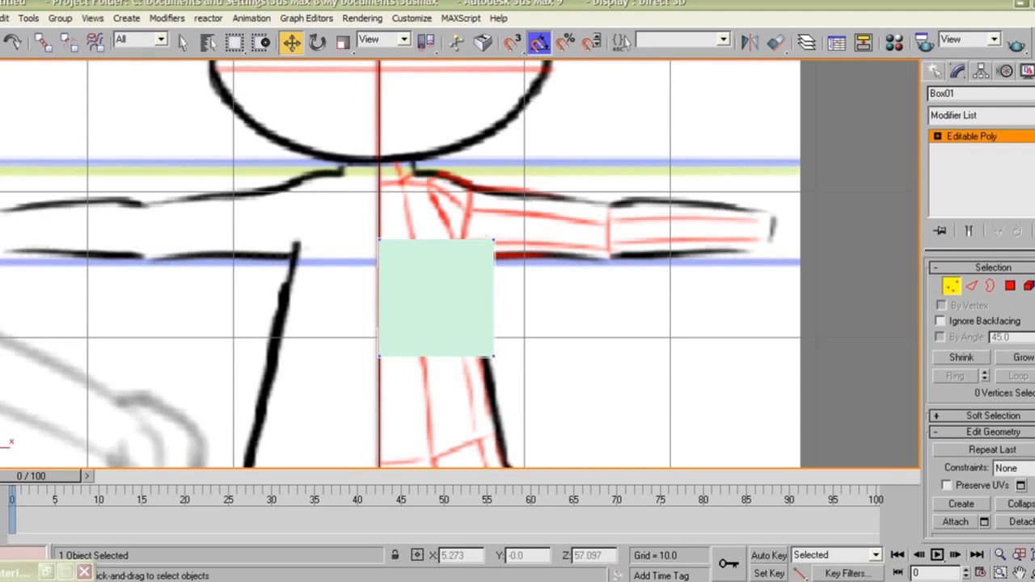
middle_drag(448, 237, 435, 222)
drag(435, 220, 313, 201)
drag(309, 160, 515, 243)
drag(423, 166, 424, 197)
scroll(423, 198, down, 2)
middle_drag(423, 197, 390, 115)
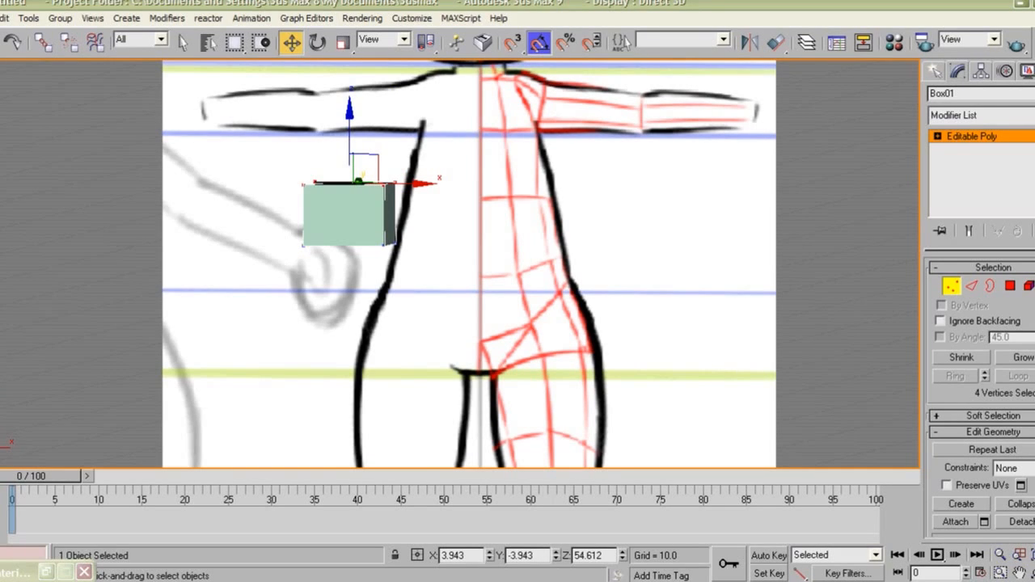
Move the top outer vertices onto the armpit corner of the front drawing and raise the top centre vertices to the same line
key(f)
key(z)
scroll(437, 275, down, 5)
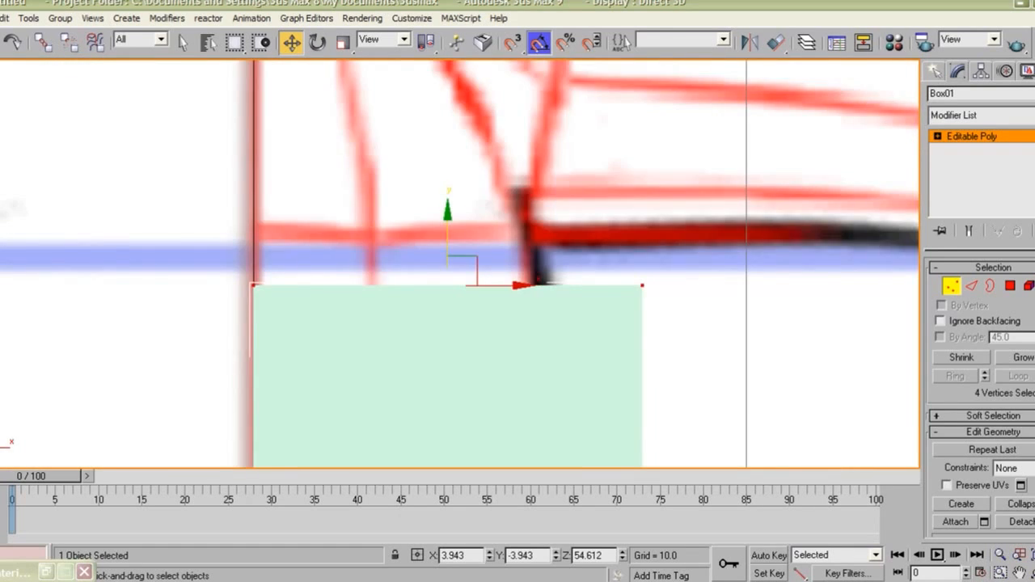
scroll(426, 152, down, 1)
drag(564, 214, 483, 261)
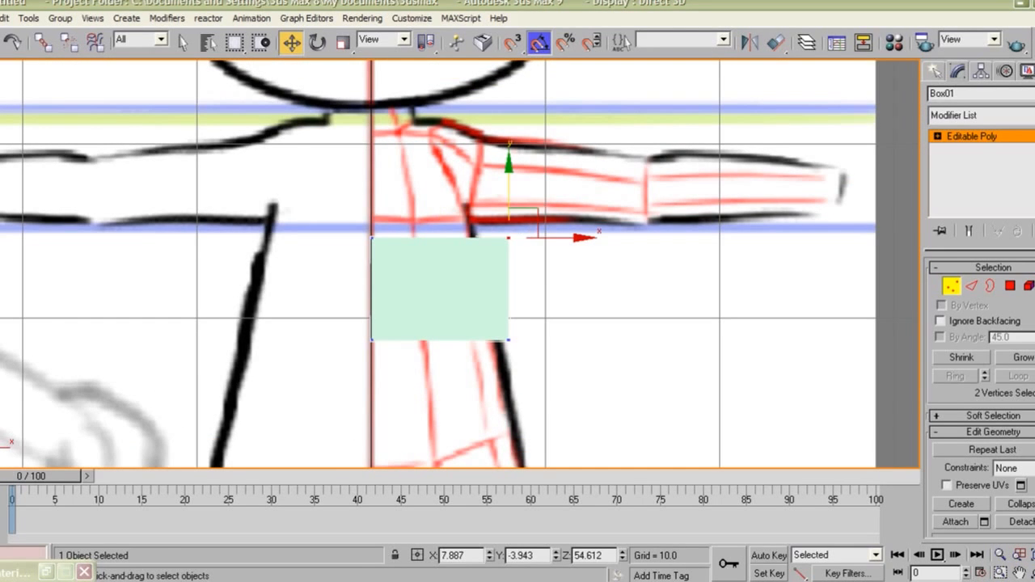
drag(558, 238, 487, 205)
drag(356, 207, 412, 254)
drag(372, 186, 372, 168)
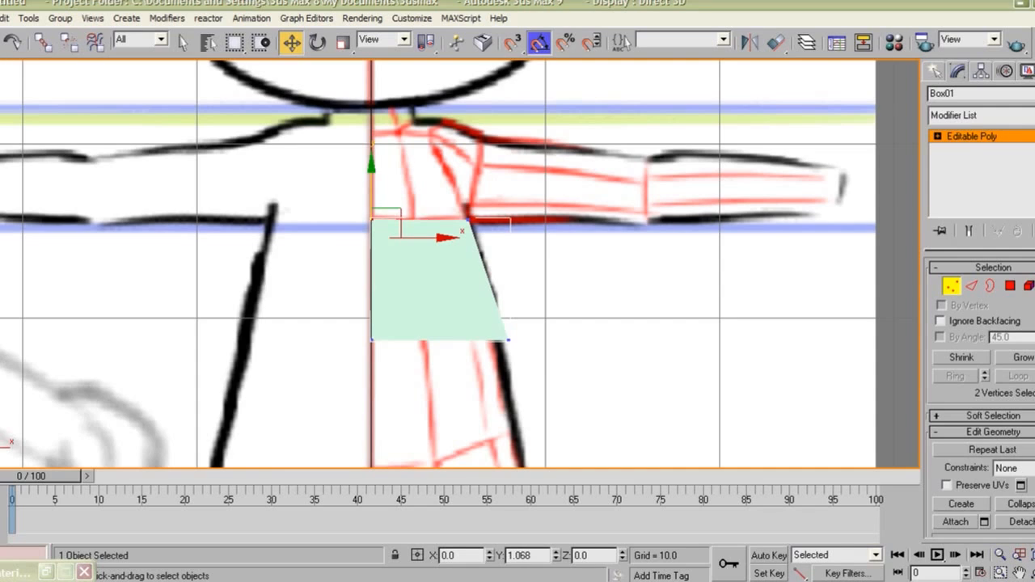
Raise the half box's four bottom vertices to a Z of about 49.0, onto the drawn mid-torso line
middle_drag(372, 169, 384, 137)
drag(341, 157, 442, 383)
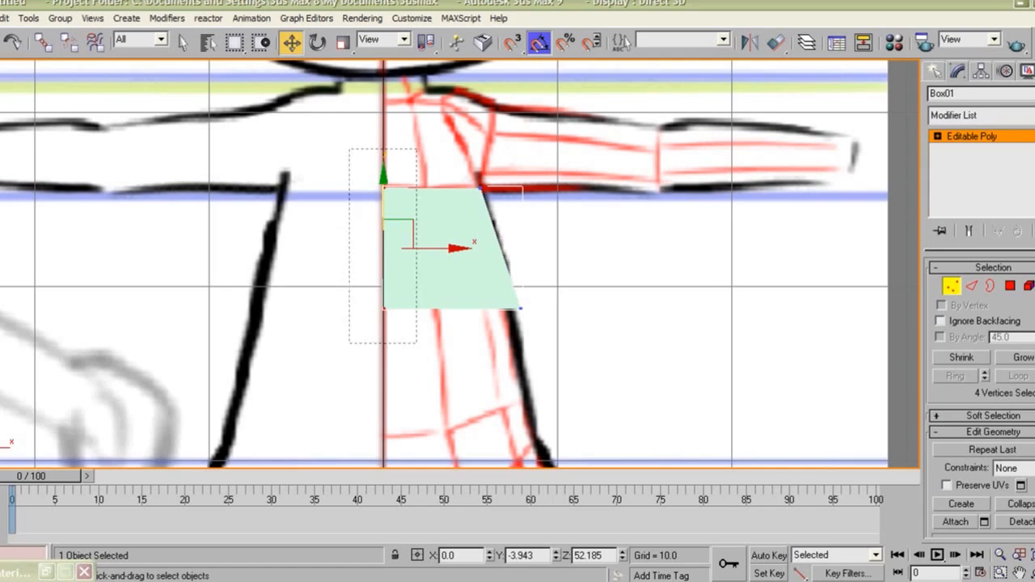
middle_drag(443, 383, 443, 363)
drag(436, 355, 385, 229)
key(ctrl+z)
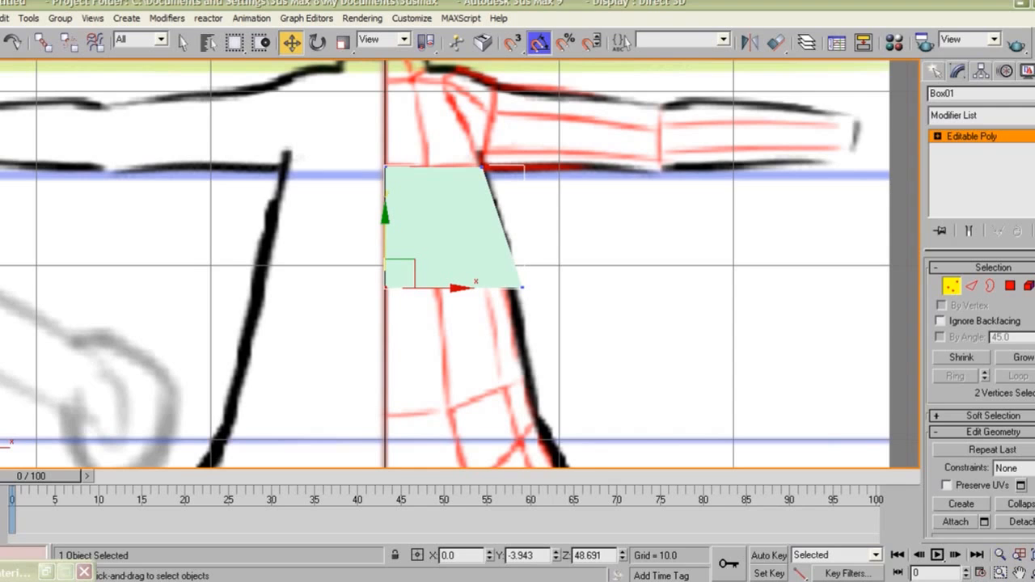
middle_drag(444, 267, 448, 214)
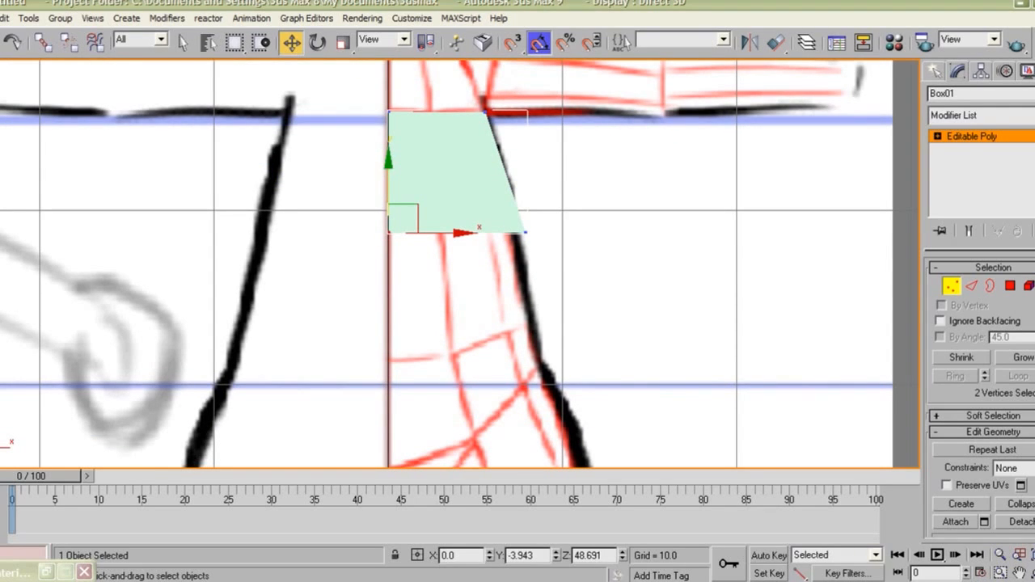
middle_drag(448, 214, 439, 264)
drag(288, 275, 555, 294)
mouse_move(449, 217)
mouse_down()
mouse_move(449, 187)
mouse_move(449, 211)
mouse_up()
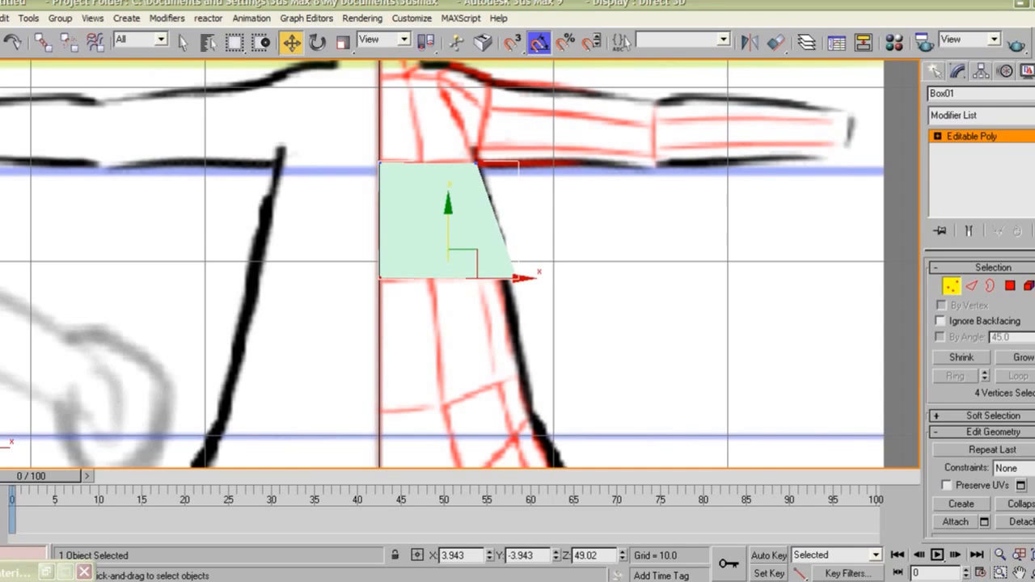
Extend the three bottom edges down to a Z of about 42.5 as new polygons and make the mesh see-through
key(2)
drag(328, 249, 558, 283)
drag(350, 212, 573, 227)
middle_drag(573, 227, 575, 172)
drag(473, 174, 473, 287)
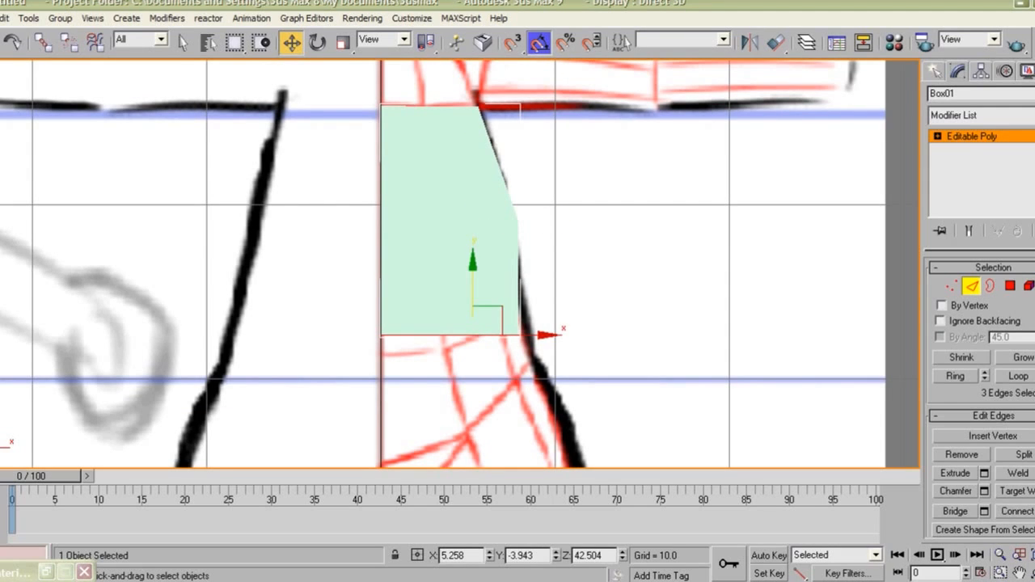
middle_drag(473, 287, 433, 244)
key(alt+x)
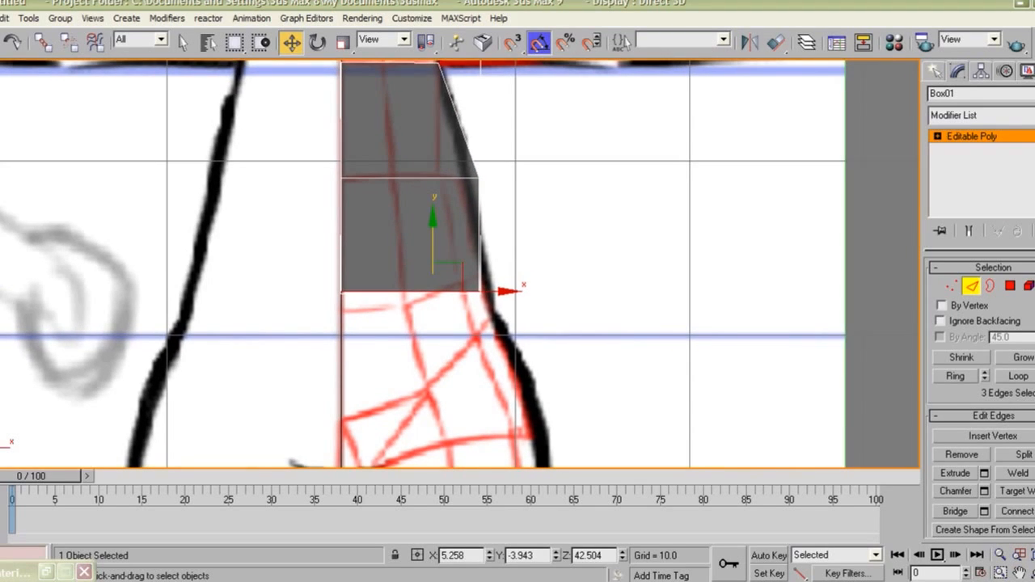
drag(322, 311, 377, 265)
drag(376, 214, 375, 250)
key(ctrl+z)
Slope the new bottom row along the drawn waist line, lowering its centre vertices and placing the outer ones at about X 8.07, Z 43.6
key(1)
drag(321, 309, 342, 260)
drag(459, 309, 505, 251)
middle_drag(523, 273, 517, 162)
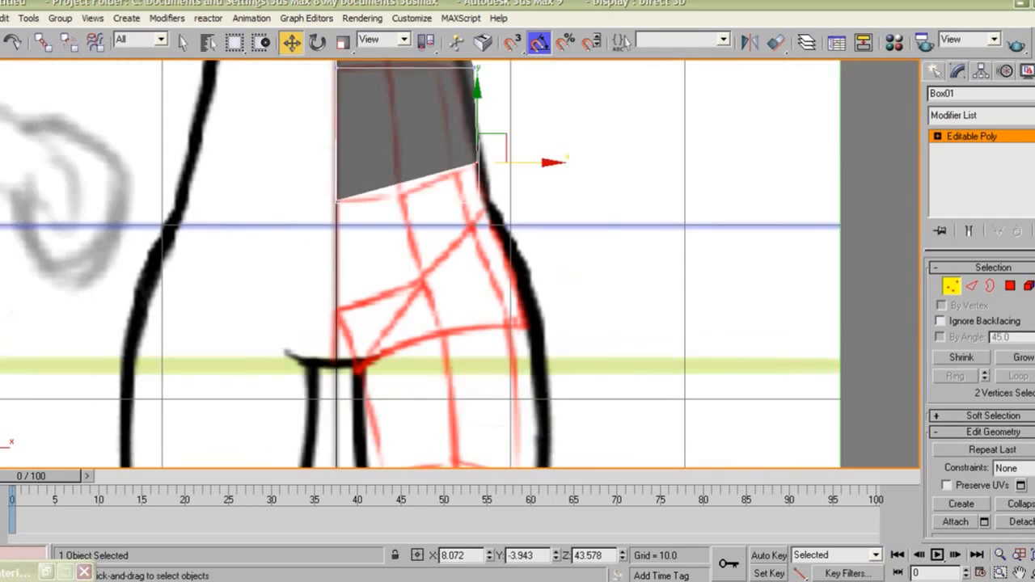
Extend the bottom edges into another row of polygons and slope it from the outer hip down to the drawn groin line at the centre
key(2)
drag(318, 244, 500, 152)
alt+drag(501, 105, 321, 123)
shift+drag(430, 121, 430, 175)
key(1)
drag(458, 238, 505, 193)
drag(320, 273, 358, 237)
drag(337, 206, 338, 264)
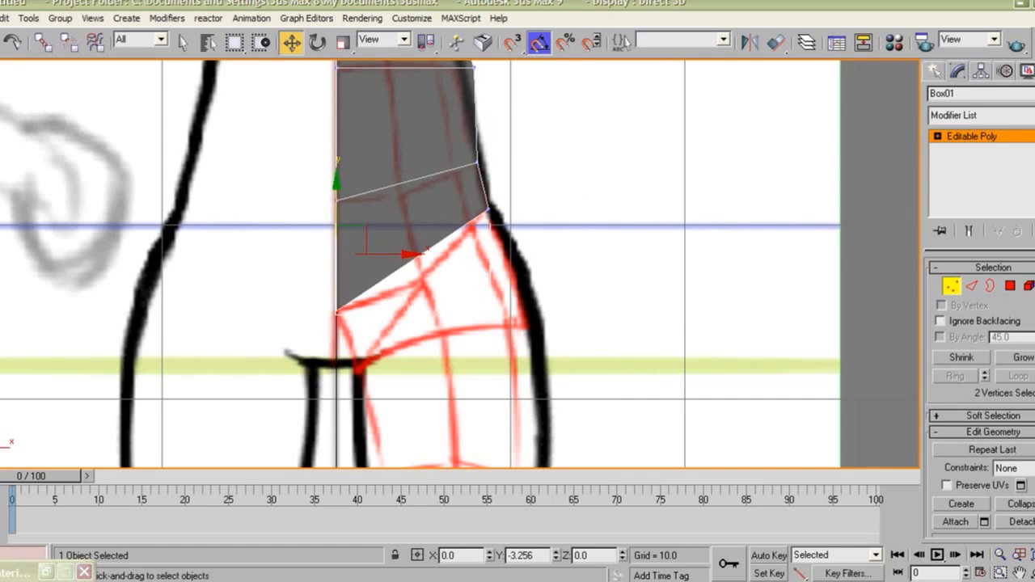
Extend the torso's top edges up to a Z of about 60.7 and pull the outer vertices in to the drawn shoulder line
middle_drag(437, 117, 445, 441)
key(2)
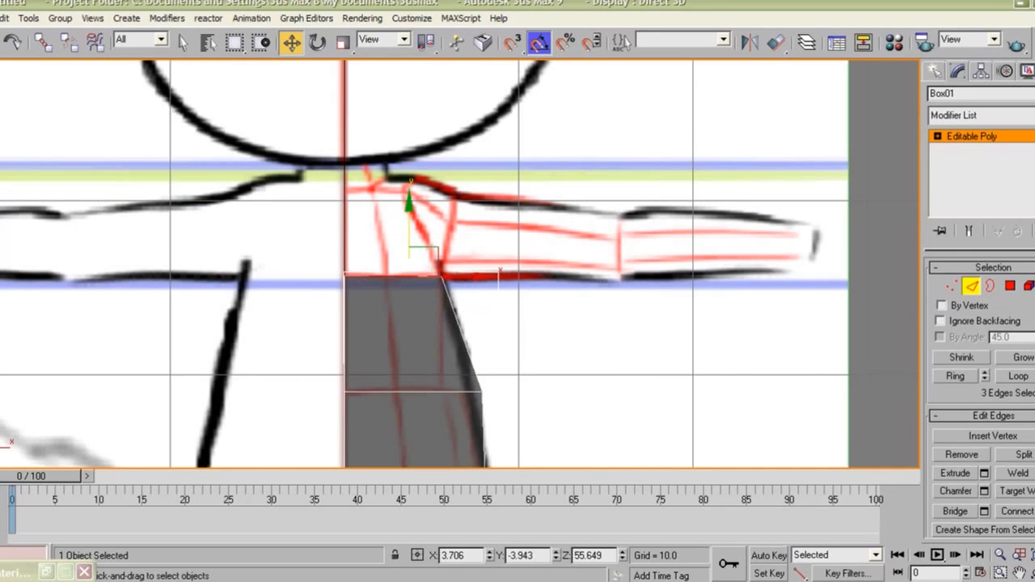
shift+drag(410, 230, 409, 144)
key(1)
drag(424, 212, 419, 174)
scroll(483, 375, down, 3)
middle_drag(483, 375, 457, 269)
scroll(450, 206, up, 3)
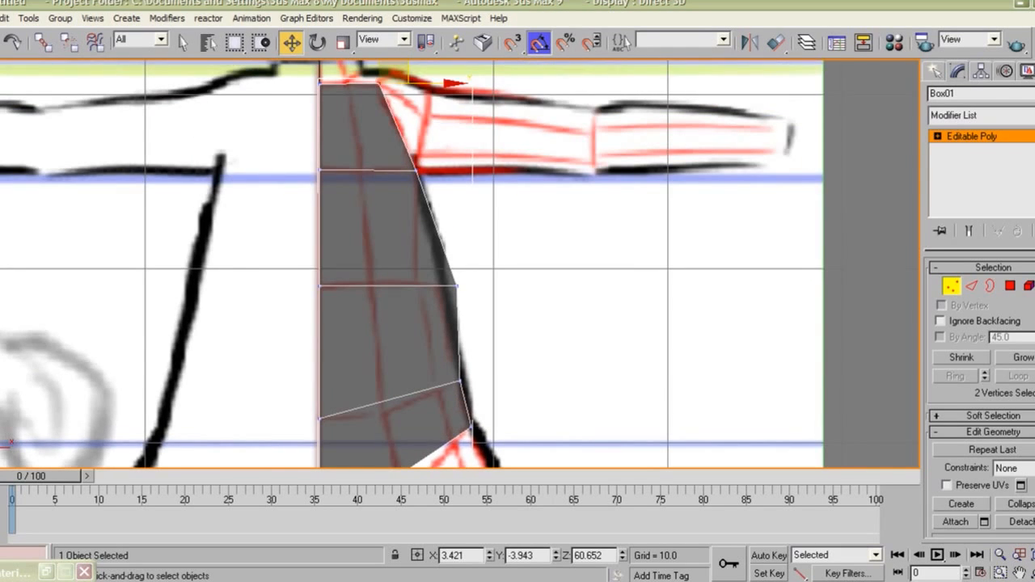
Switch to a side view and move the whole torso to a Y of about 1.7, over the side drawing
key(p)
alt+middle_drag(486, 271, 263, 271)
alt+middle_drag(469, 194, 447, 187)
key(l)
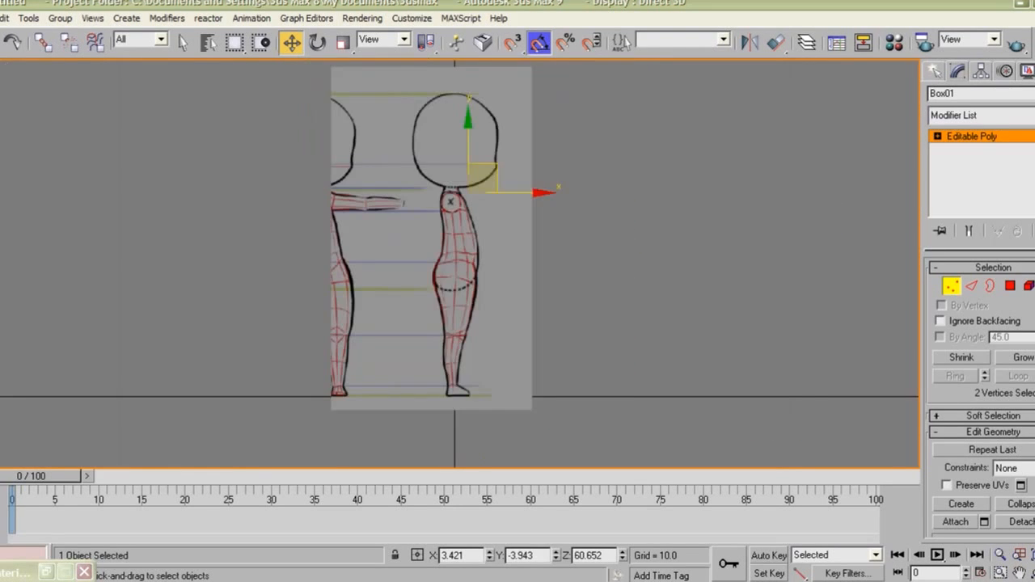
scroll(507, 250, up, 5)
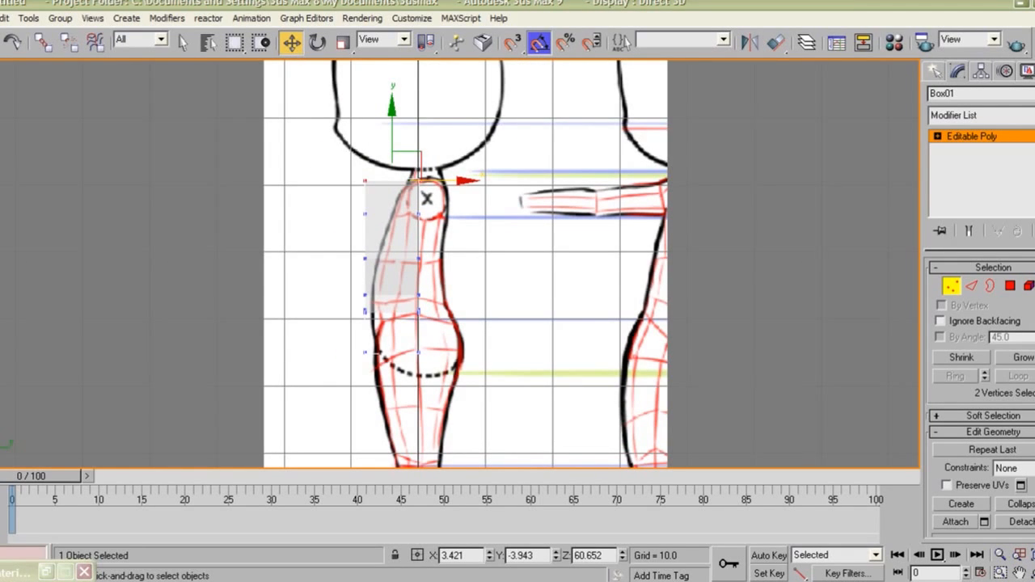
key(1)
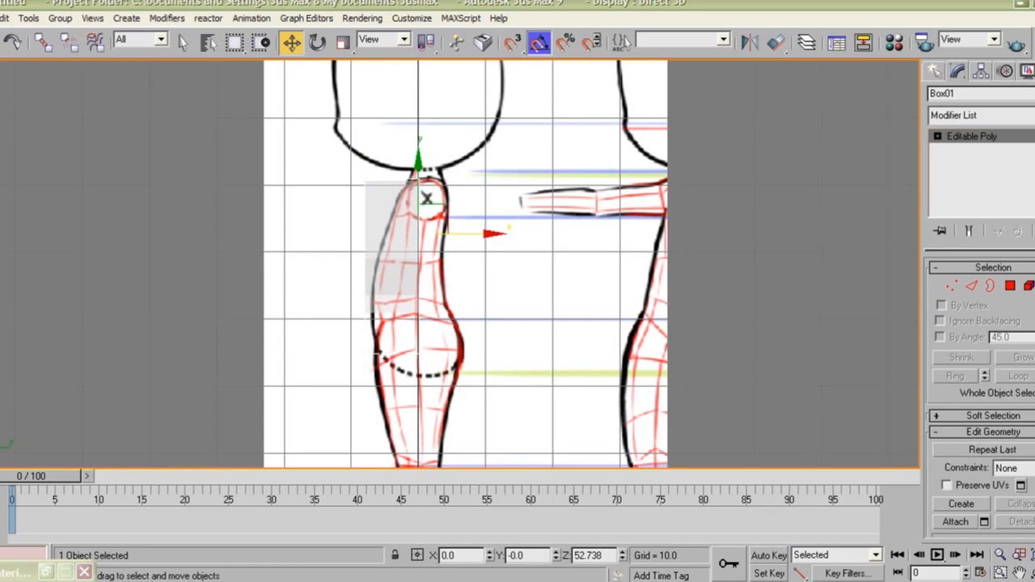
key(alt+x)
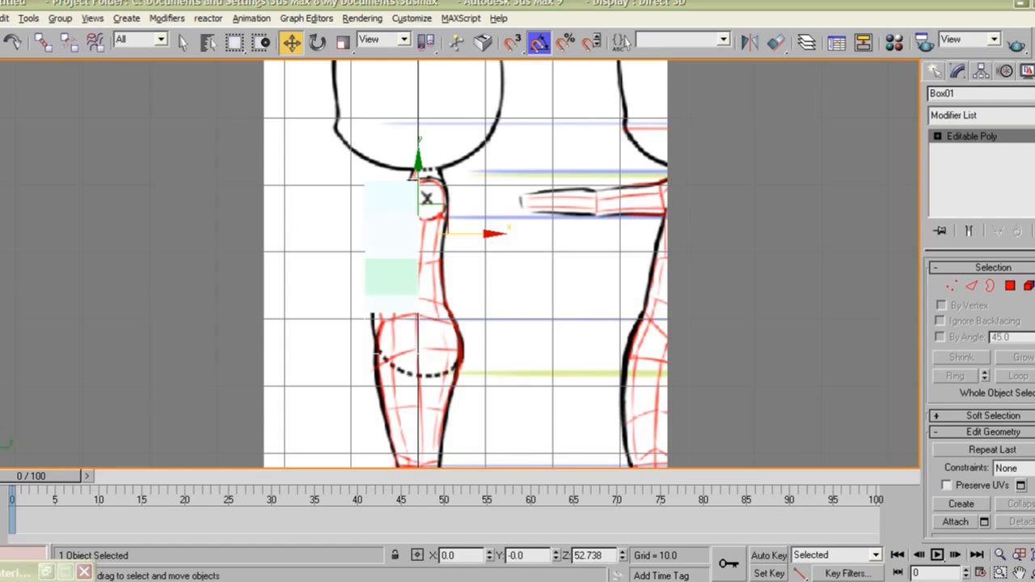
key(4)
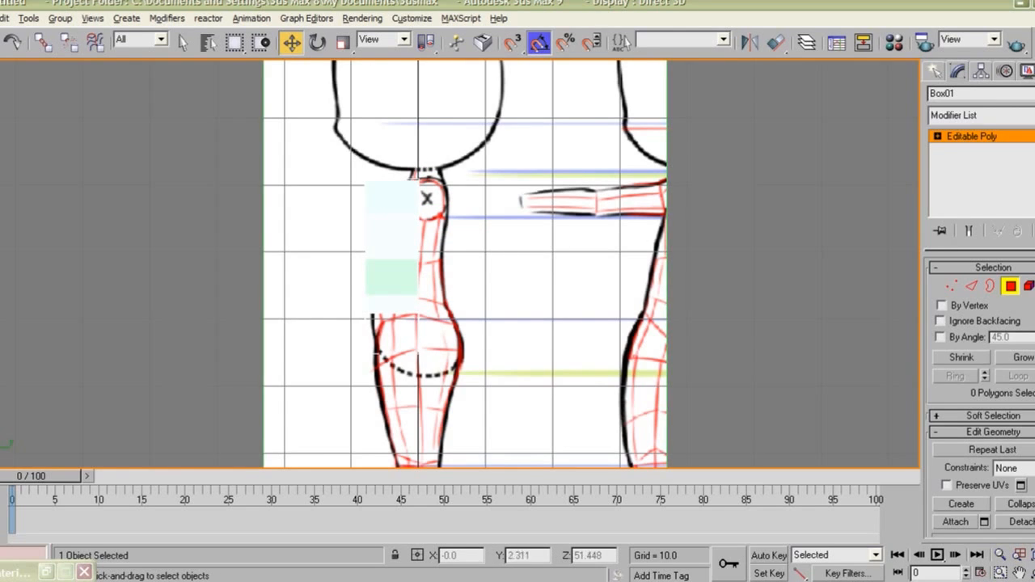
key(4)
mouse_move(426, 198)
mouse_down()
mouse_move(475, 200)
mouse_move(438, 202)
mouse_move(446, 214)
mouse_move(434, 215)
mouse_up()
scroll(449, 335, up, 2)
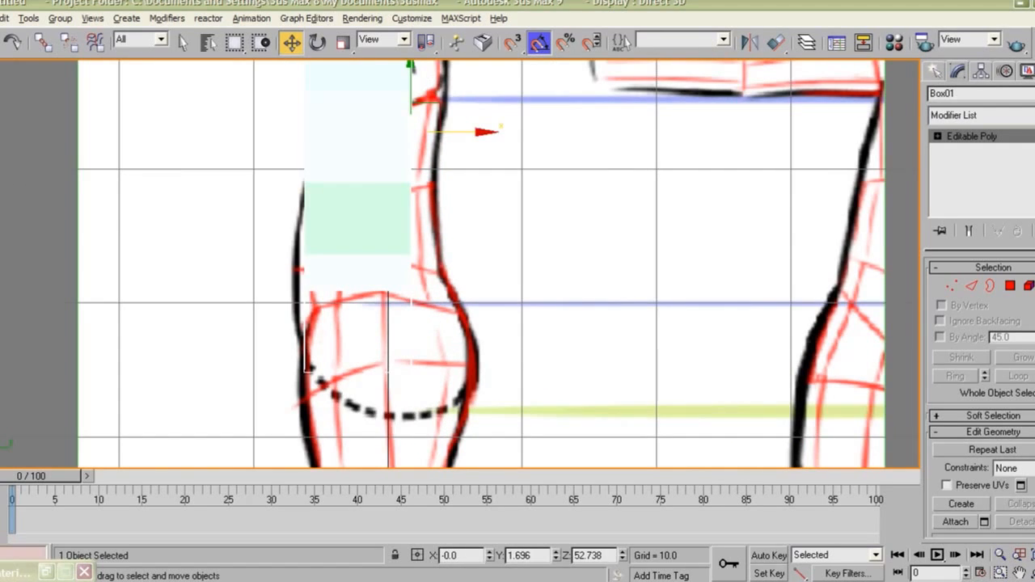
With the mesh see-through, fit the top row's front and back vertices to the side drawing's shoulder, placing the back ones at about Y 3.9
key(1)
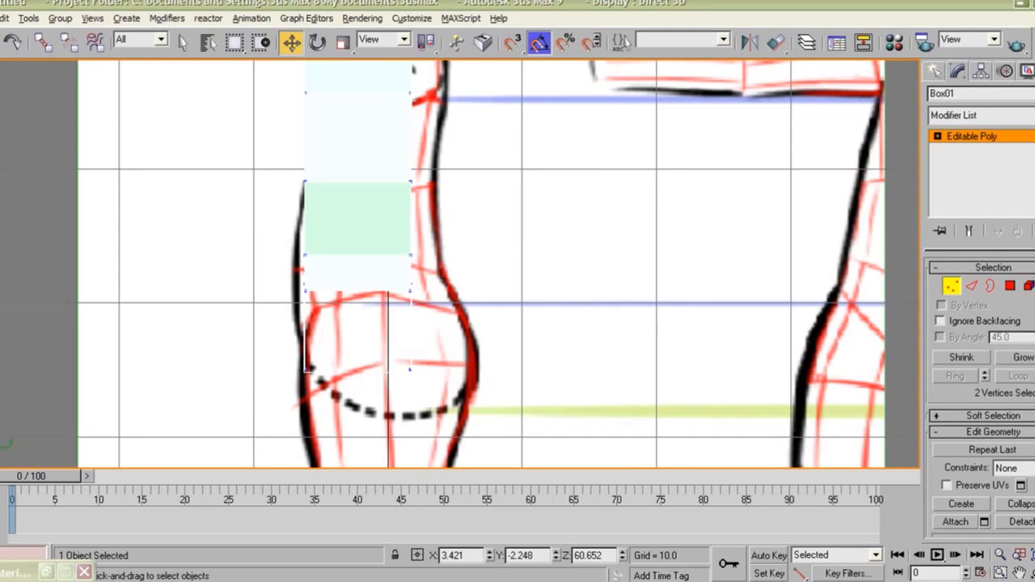
middle_drag(449, 336, 468, 335)
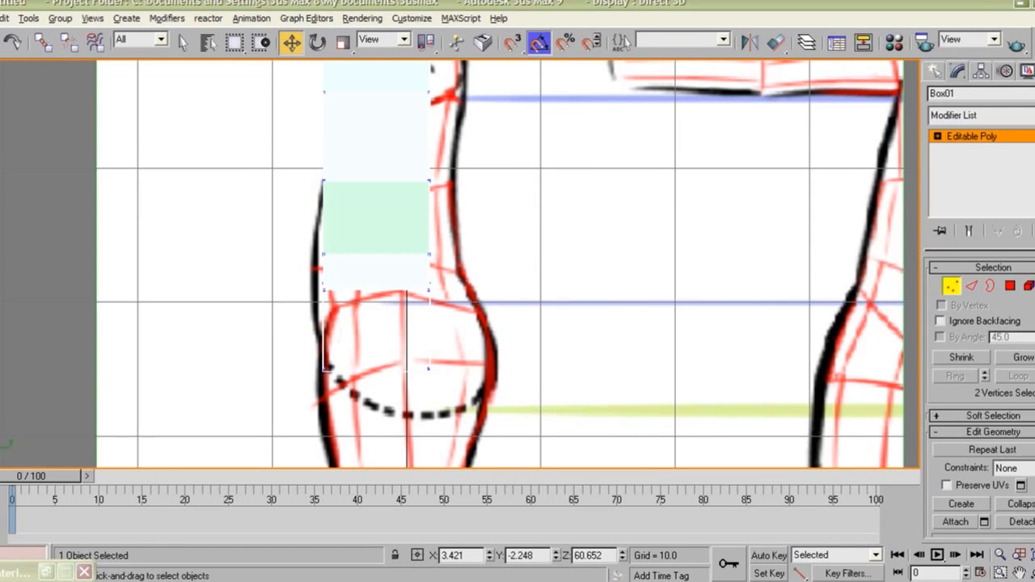
key(alt+x)
middle_drag(452, 381, 449, 341)
scroll(449, 341, up, 1)
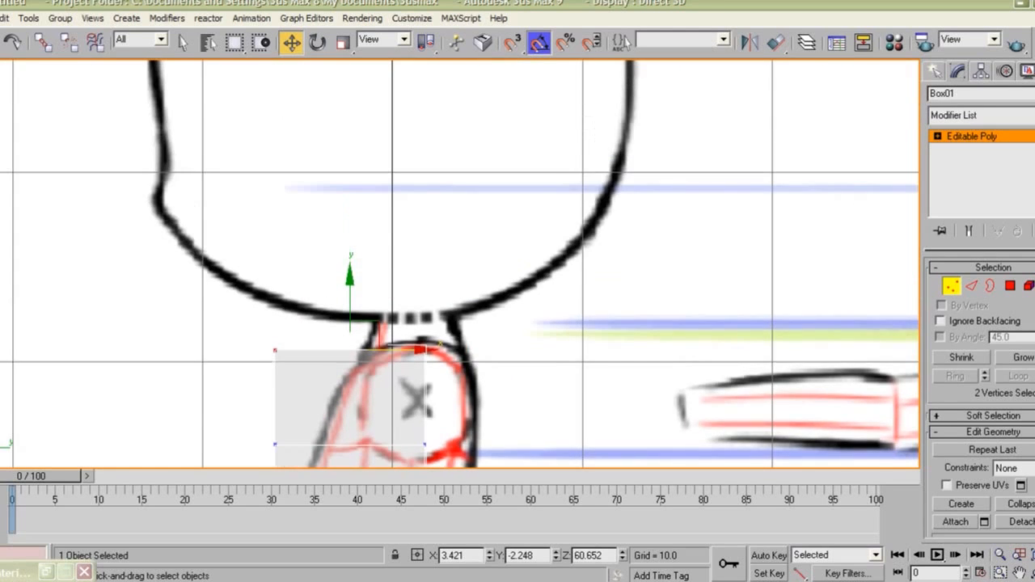
middle_drag(404, 324, 397, 198)
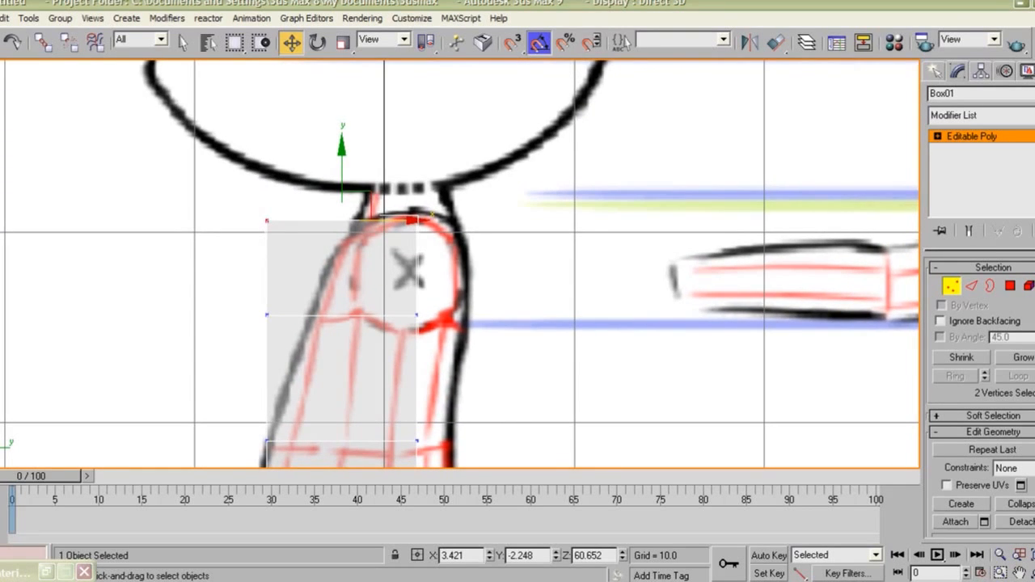
drag(243, 192, 499, 265)
drag(380, 219, 520, 252)
drag(478, 220, 458, 220)
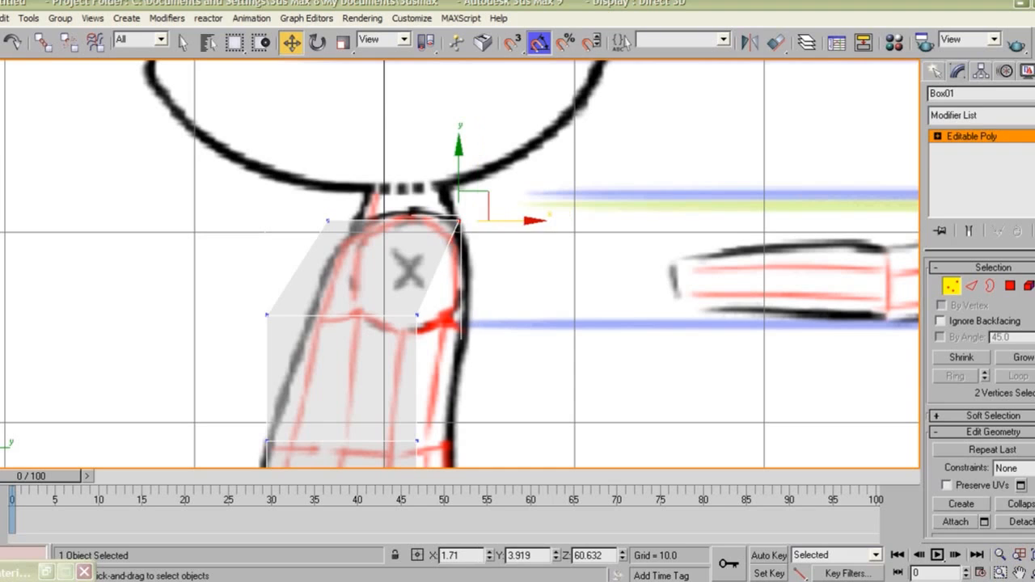
drag(270, 166, 395, 220)
Fit the armpit and mid-torso rows to the side outline, placing their back vertices at about Y 4.4 and Y 3.6
middle_drag(395, 299, 382, 235)
drag(379, 234, 506, 252)
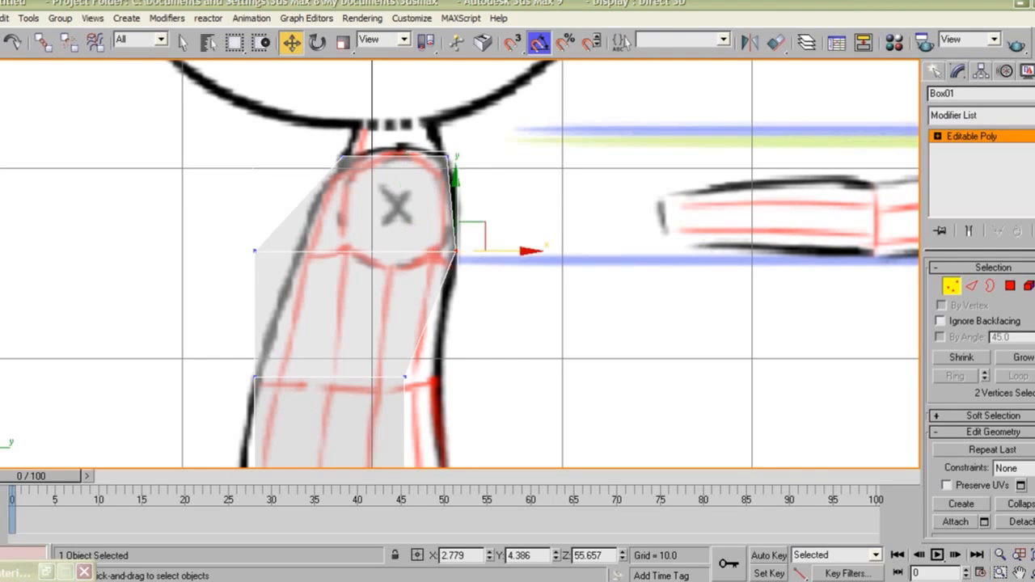
drag(244, 239, 347, 251)
middle_drag(347, 252, 330, 131)
drag(377, 244, 488, 255)
middle_drag(488, 256, 483, 210)
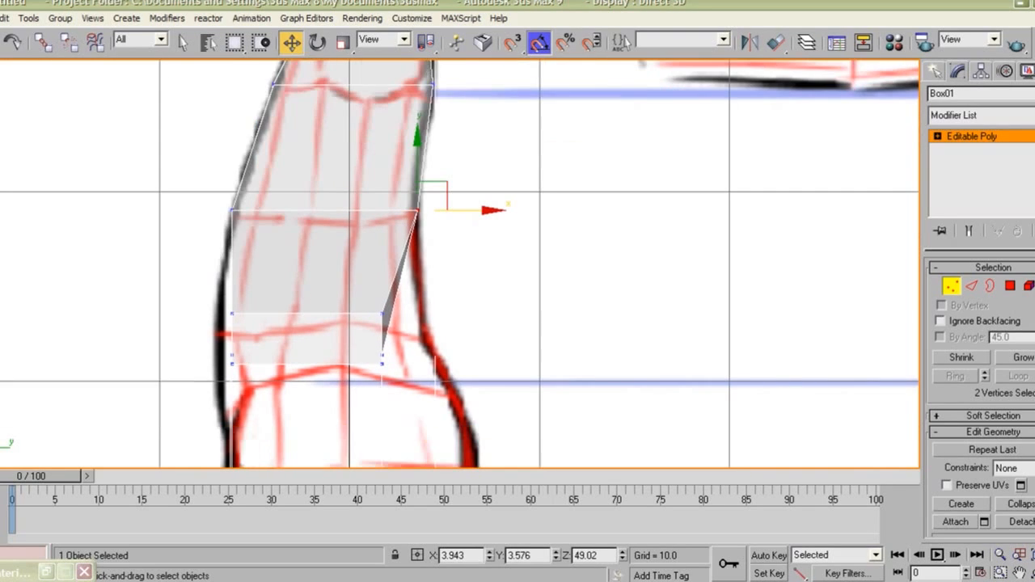
Move the waist row's back and front vertices out to the body outline of the side drawing
middle_drag(453, 243, 449, 218)
click(378, 283)
ctrl+click(378, 325)
drag(420, 304, 463, 303)
click(228, 324)
ctrl+click(228, 283)
drag(279, 303, 264, 303)
Fit the hip row's back and front vertices to the side outline, placing the outer front hip vertex at about Y -6.4
middle_drag(263, 303, 259, 242)
drag(357, 257, 390, 395)
drag(425, 327, 498, 328)
drag(253, 260, 212, 397)
drag(274, 328, 281, 328)
click(235, 262)
click(231, 271)
drag(281, 272, 269, 272)
Connect the ring of five horizontal edges around the torso's side to add a vertical edge loop down its middle
middle_drag(270, 272, 263, 342)
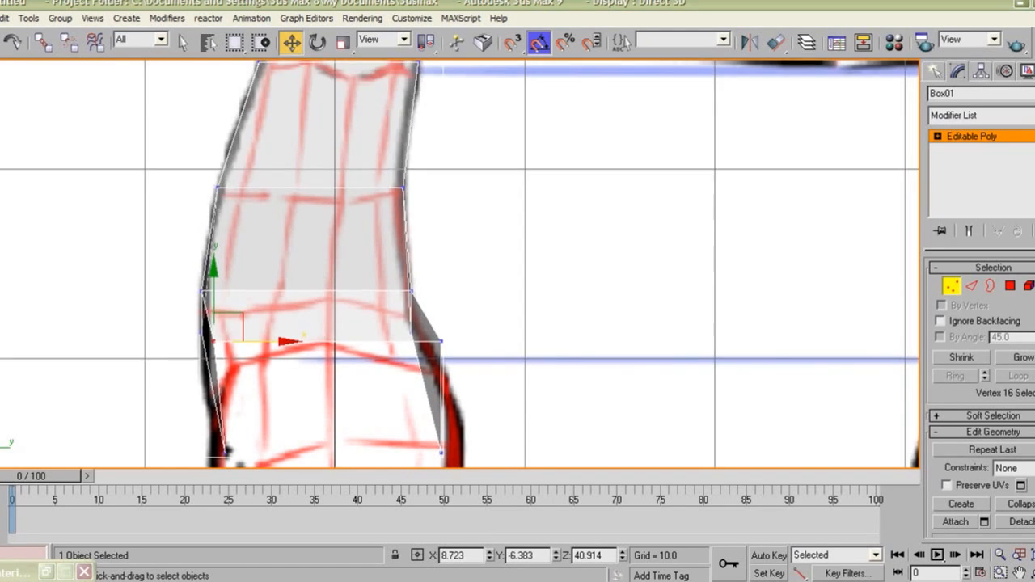
scroll(446, 271, down, 3)
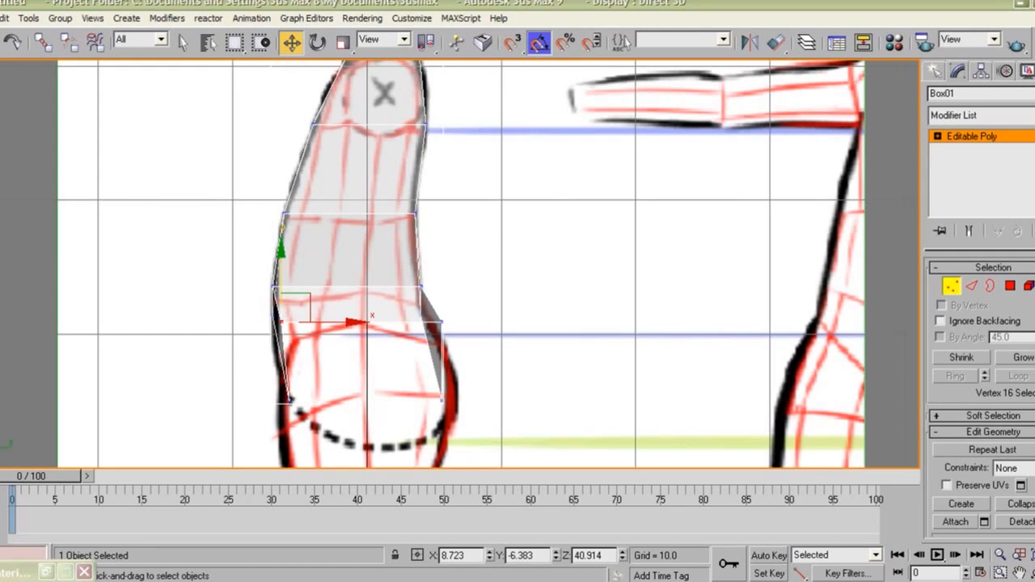
key(2)
click(365, 287)
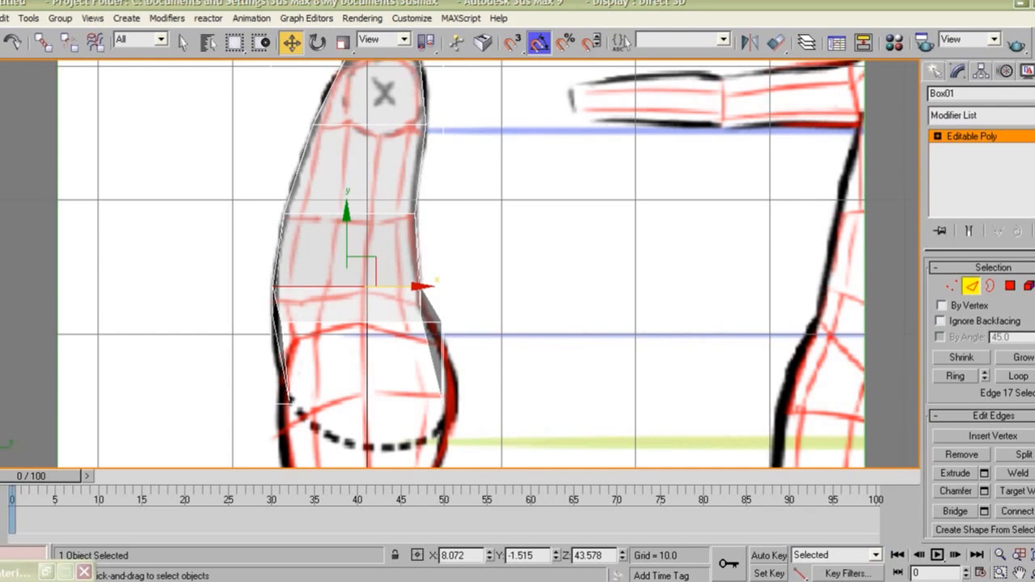
click(955, 377)
right_click(699, 338)
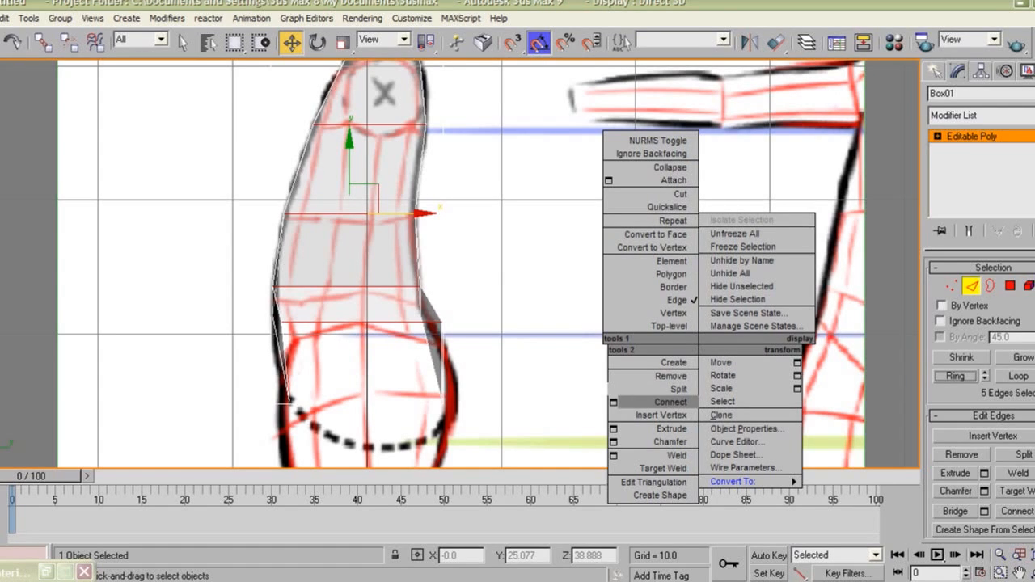
click(671, 402)
middle_drag(671, 402, 684, 484)
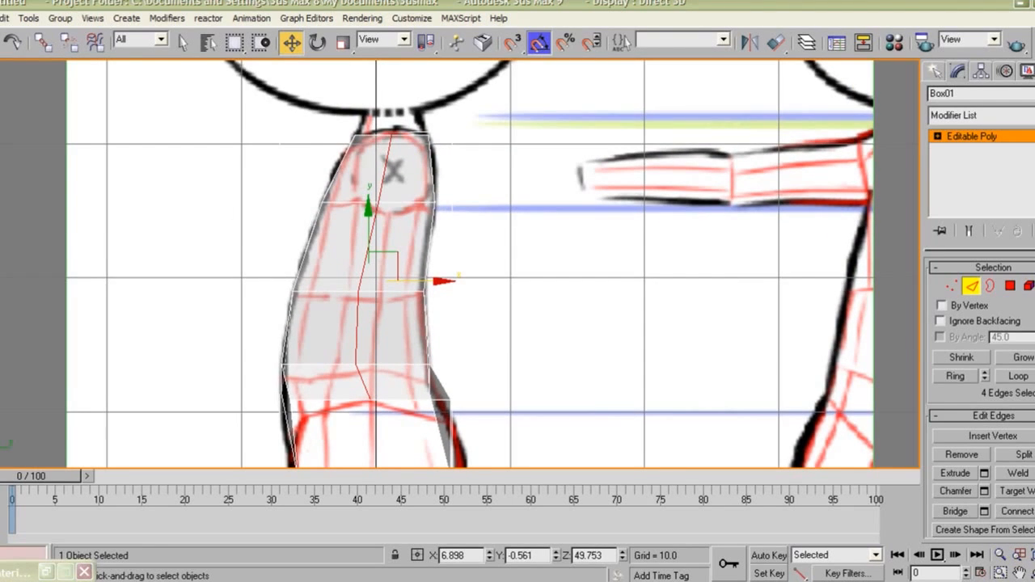
Select the column of five front corner vertices and move it inward to about X 5.3
key(1)
scroll(494, 301, up, 2)
middle_drag(486, 267, 540, 287)
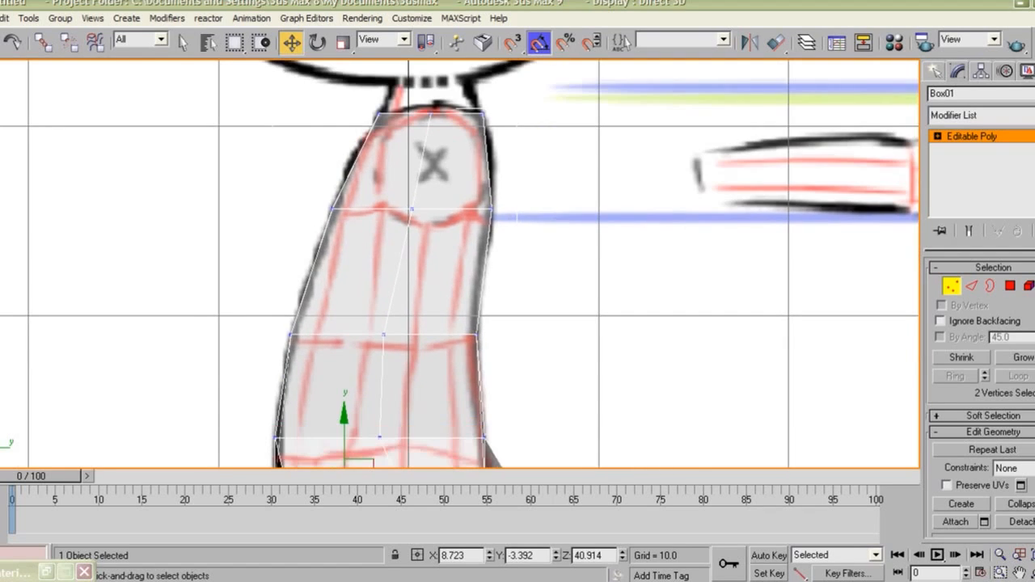
click(379, 113)
middle_drag(453, 267, 468, 207)
drag(346, 151, 404, 93)
scroll(443, 103, down, 3)
alt+middle_drag(444, 104, 485, 130)
scroll(486, 203, up, 4)
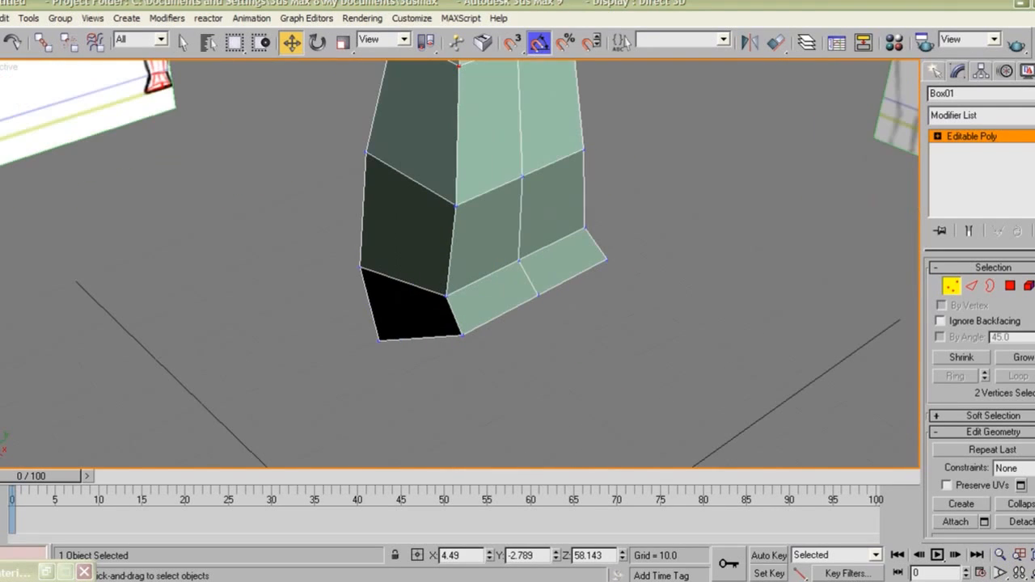
ctrl+click(456, 205)
ctrl+drag(428, 277, 484, 355)
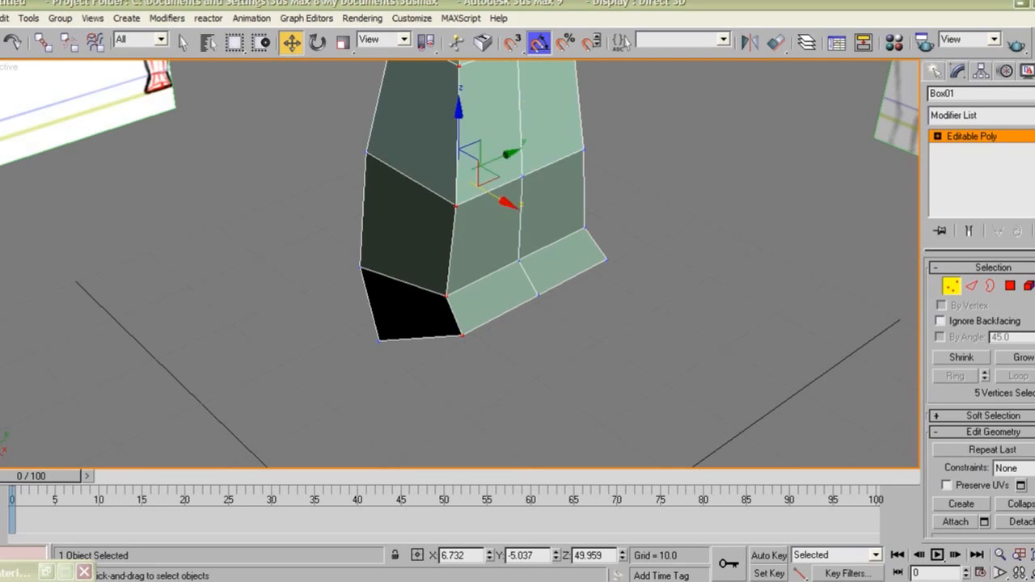
alt+middle_drag(484, 354, 615, 352)
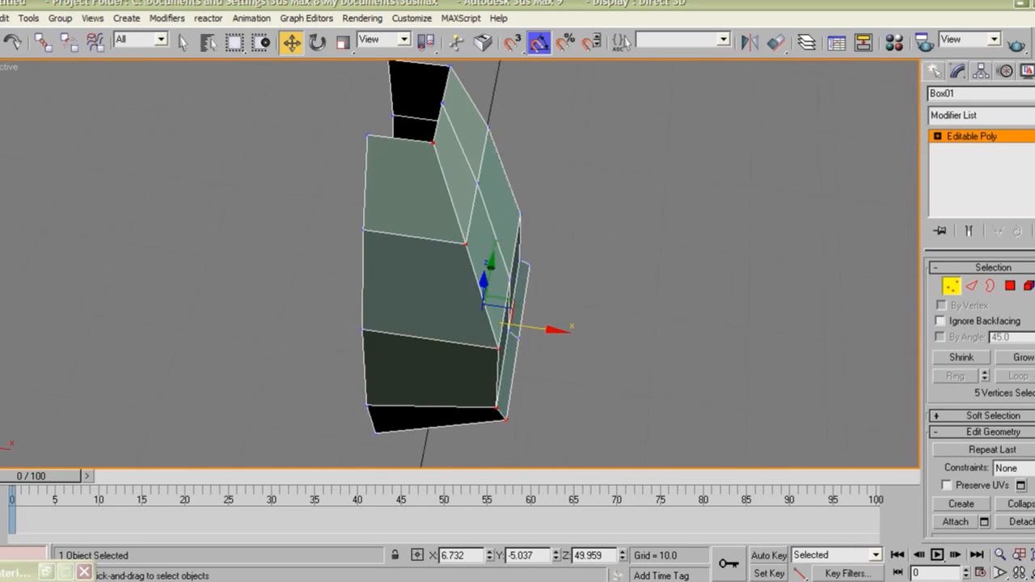
drag(544, 329, 521, 325)
Select the column of five back corner vertices and move it inward to about X 5.2
mouse_move(522, 326)
alt+middle_down()
mouse_move(429, 330)
mouse_move(522, 346)
alt+middle_up()
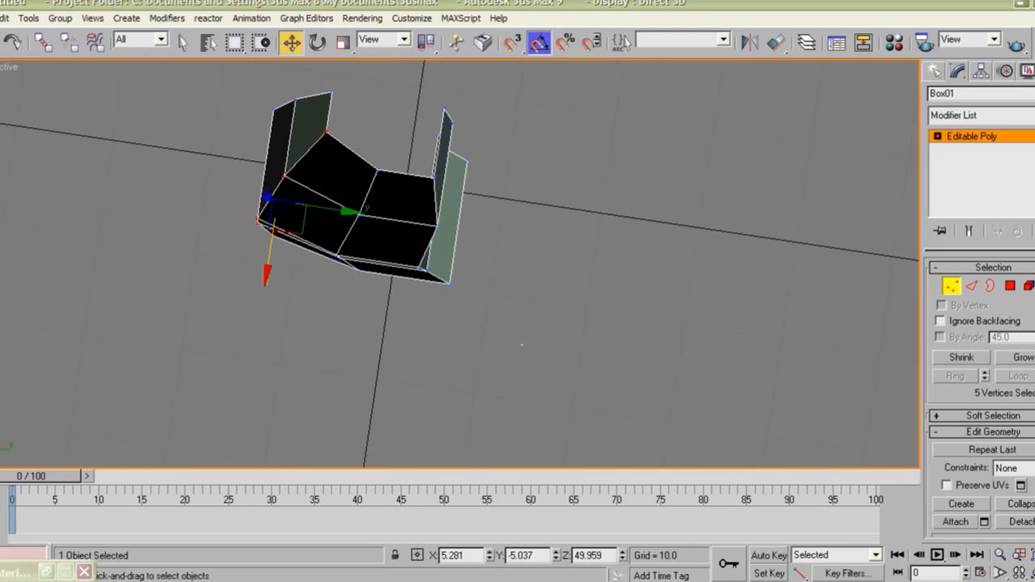
drag(407, 178, 405, 167)
alt+middle_drag(518, 243, 441, 259)
drag(411, 243, 460, 245)
alt+middle_drag(460, 244, 635, 160)
scroll(459, 264, down, 4)
alt+middle_drag(518, 243, 554, 216)
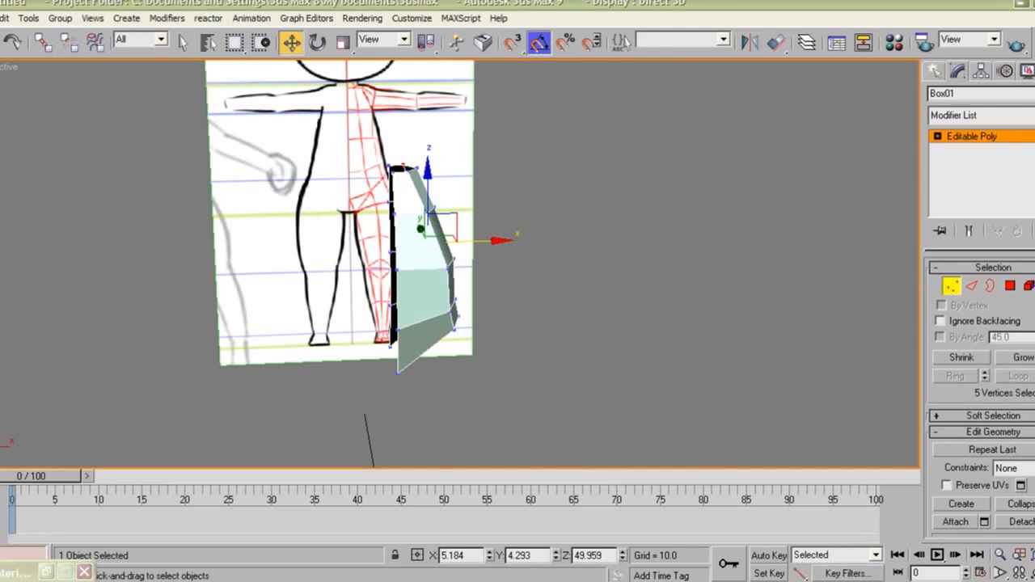
Add a Symmetry modifier to the half torso, mirrored on the X axis
key(1)
middle_drag(453, 242, 534, 287)
alt+middle_drag(534, 288, 497, 246)
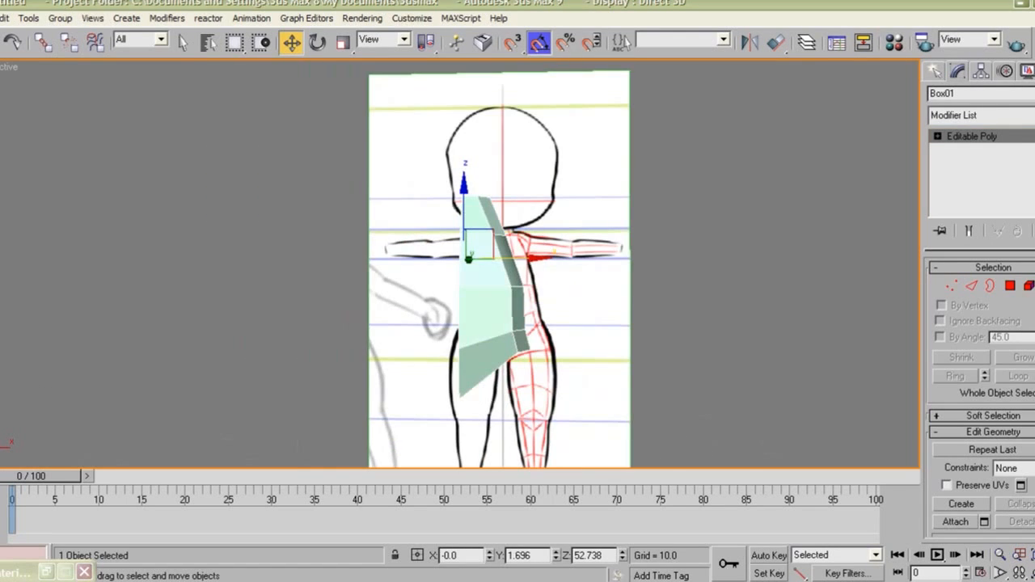
click(981, 116)
key(s)
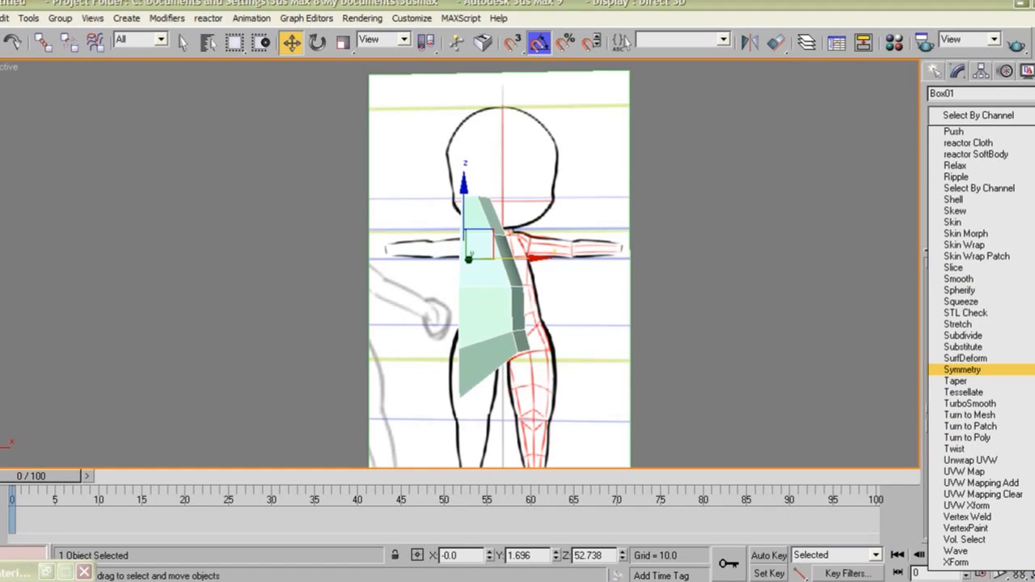
click(963, 369)
mouse_move(501, 267)
alt+middle_down()
mouse_move(470, 323)
mouse_move(356, 340)
mouse_move(275, 311)
mouse_move(331, 267)
mouse_move(497, 275)
alt+middle_up()
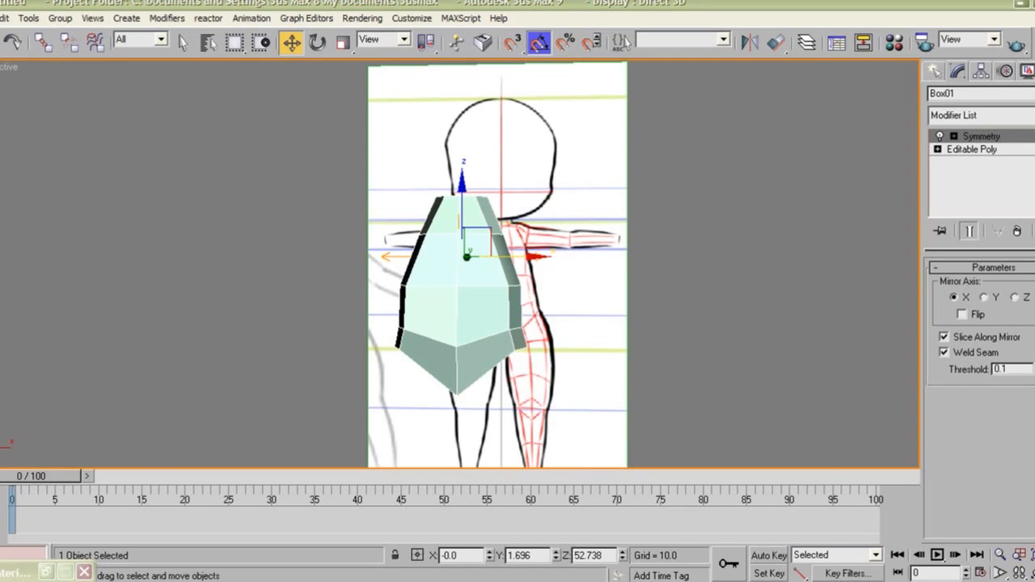
Return to vertex editing in the Editable Poly beneath Symmetry, with the mirrored end result shown in the front view
scroll(461, 267, up, 5)
middle_drag(461, 283, 475, 232)
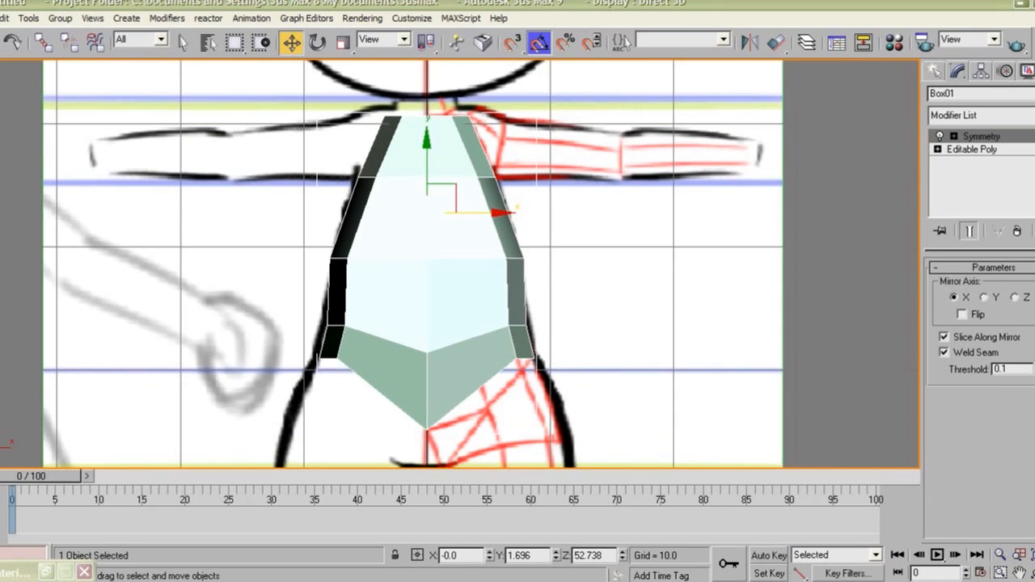
click(972, 149)
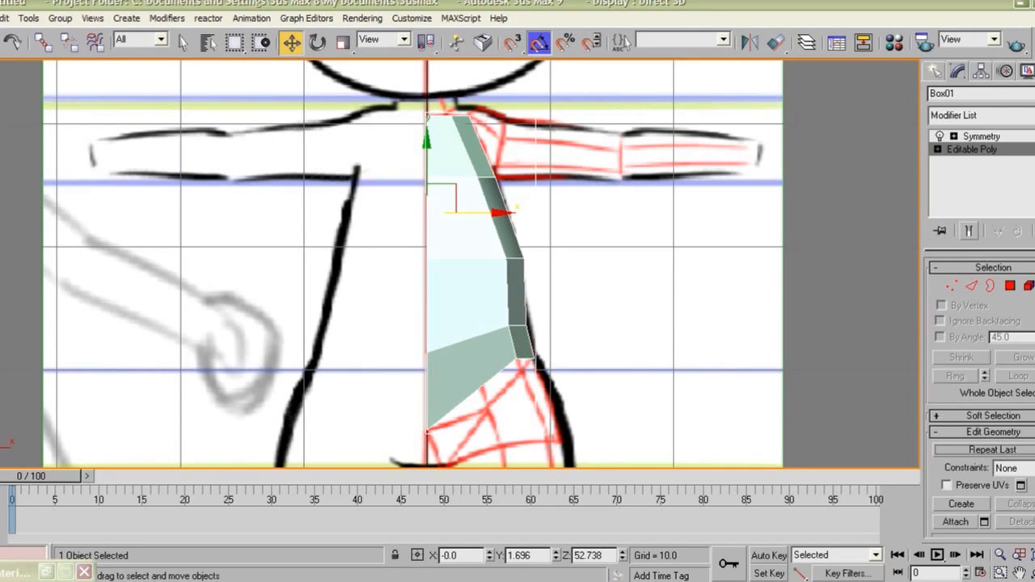
click(970, 231)
key(1)
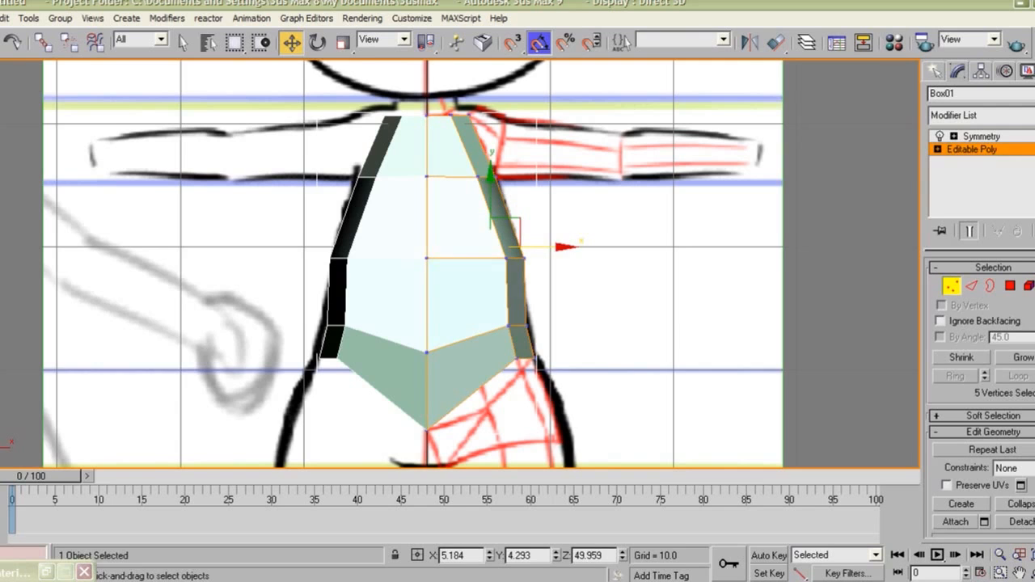
middle_drag(485, 324, 513, 219)
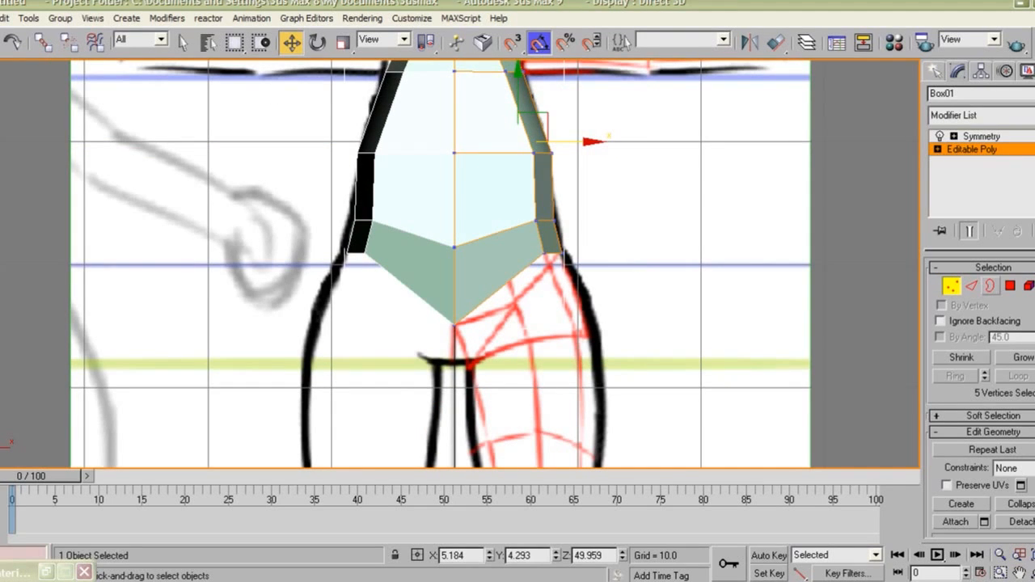
Extend the four open bottom edges of the torso straight down by about 3.3 units as a new row of polygons
click(972, 285)
scroll(517, 272, up, 3)
middle_drag(517, 323, 513, 154)
key(p)
key(ctrl+z)
key(f)
shift+drag(513, 154, 514, 198)
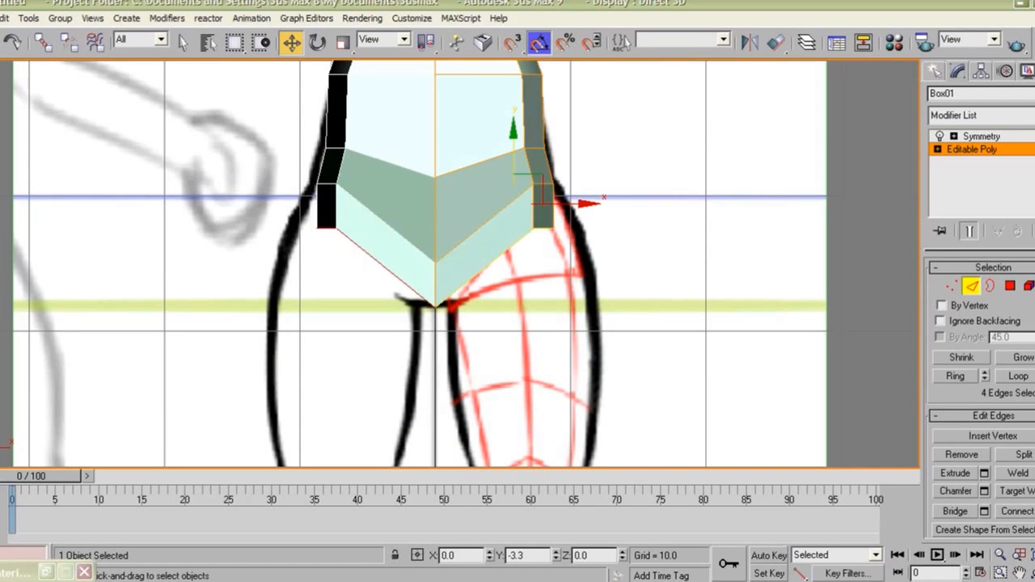
With the mesh see-through, fit the new bottom row's vertices to the leg line and hip outline of the front drawing
key(alt+x)
scroll(524, 275, up, 4)
key(1)
middle_drag(523, 275, 517, 299)
drag(560, 233, 646, 165)
middle_drag(646, 165, 627, 164)
drag(623, 165, 641, 281)
middle_drag(641, 282, 646, 269)
drag(502, 174, 542, 215)
drag(536, 178, 500, 281)
middle_drag(500, 281, 525, 234)
drag(525, 235, 616, 228)
middle_drag(617, 228, 580, 356)
Fit the hip, waist and mid-torso side vertices to the front outline, placing the outer mid-torso vertex at about X 7.3
scroll(602, 305, down, 3)
drag(438, 238, 463, 264)
drag(465, 245, 469, 260)
scroll(469, 259, up, 3)
middle_drag(469, 259, 461, 340)
drag(391, 233, 432, 262)
middle_drag(432, 263, 454, 418)
drag(412, 243, 488, 277)
drag(505, 261, 489, 262)
Fit the armpit and top-row vertices to the front drawing, moving the outer top vertex out to the shoulder joint line
middle_drag(489, 261, 499, 443)
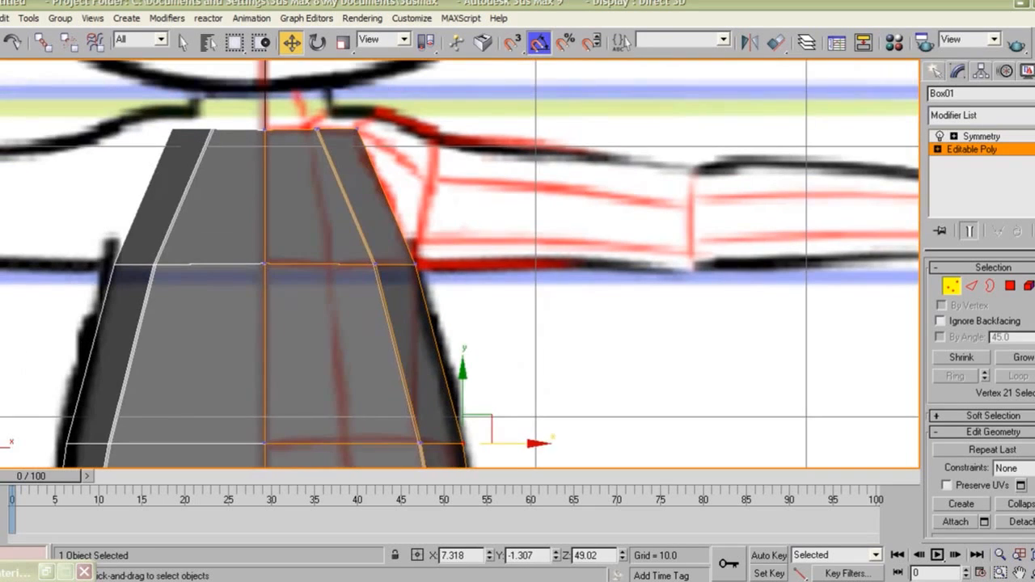
drag(357, 246, 394, 282)
drag(342, 112, 379, 148)
drag(301, 111, 334, 147)
scroll(334, 147, down, 2)
middle_drag(335, 147, 313, 174)
scroll(313, 174, up, 3)
drag(248, 105, 443, 123)
drag(196, 104, 243, 149)
drag(279, 122, 331, 123)
drag(277, 292, 398, 314)
scroll(398, 313, down, 2)
middle_drag(398, 314, 428, 186)
Connect the ring of horizontal edges across the torso's front and back to add a vertical loop between centre and corner
scroll(440, 217, down, 1)
key(2)
drag(377, 96, 409, 408)
middle_drag(409, 409, 434, 304)
ctrl+drag(433, 304, 445, 404)
click(956, 376)
right_click(456, 298)
click(429, 356)
middle_drag(430, 356, 428, 304)
Fit the new loop's waist, hip and bottom-row vertices to the red topology lines of the front drawing
key(1)
drag(419, 256, 469, 269)
middle_drag(461, 251, 457, 344)
drag(414, 283, 446, 318)
drag(443, 289, 441, 295)
middle_drag(439, 267, 437, 38)
scroll(420, 436, up, 2)
drag(422, 319, 453, 349)
drag(444, 325, 472, 307)
middle_drag(472, 307, 534, 257)
scroll(465, 304, down, 2)
Fine-tune the bottom row's vertices along the drawn leg line, placing the new loop's pair at about X 6.1
right_click(534, 261)
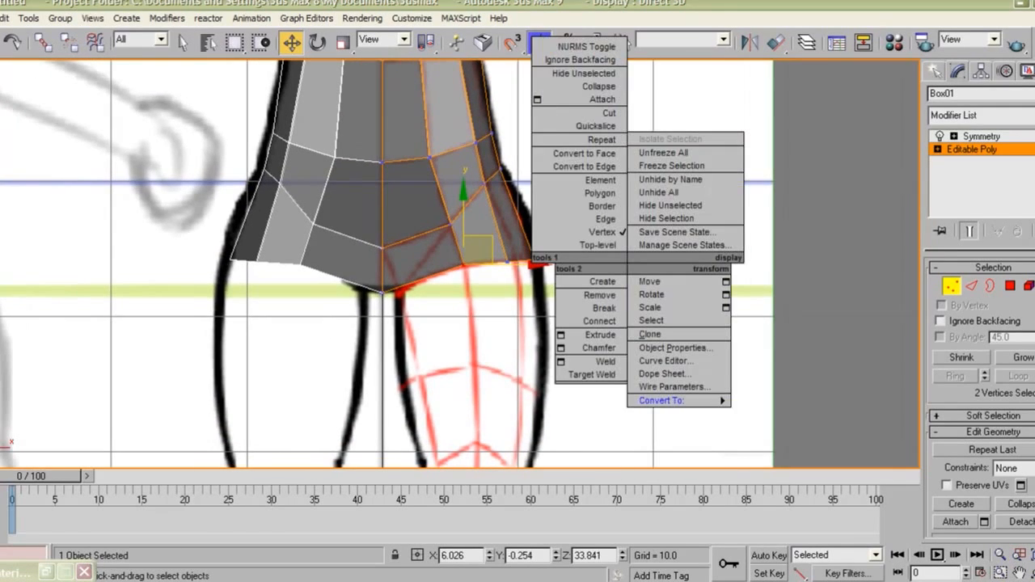
click(510, 190)
middle_drag(510, 190, 524, 136)
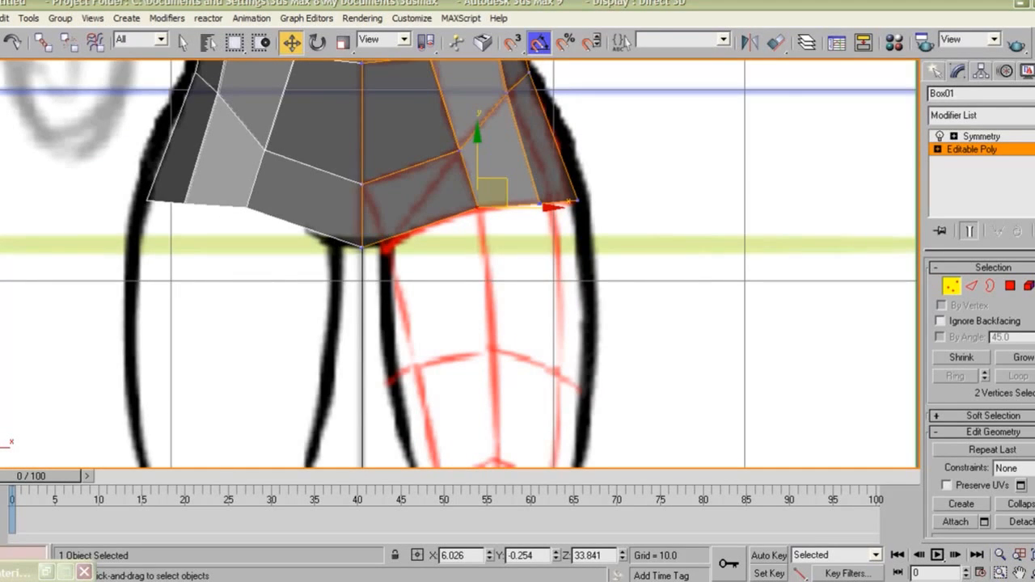
middle_drag(506, 77, 483, 485)
middle_drag(483, 267, 509, 191)
middle_drag(490, 388, 549, 173)
drag(674, 289, 625, 345)
drag(686, 315, 690, 315)
drag(611, 348, 590, 302)
drag(676, 319, 684, 318)
drag(631, 299, 636, 295)
mouse_move(545, 311)
mouse_down()
mouse_move(556, 334)
mouse_move(561, 307)
mouse_up()
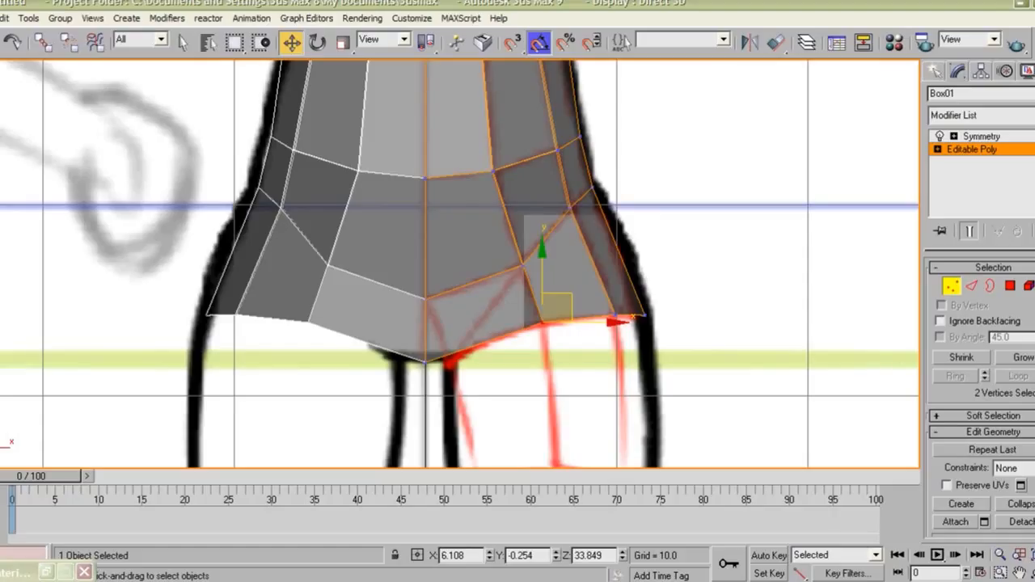
Move the armpit row's front corner vertices slightly inward to about X 4.7
middle_drag(558, 194, 562, 444)
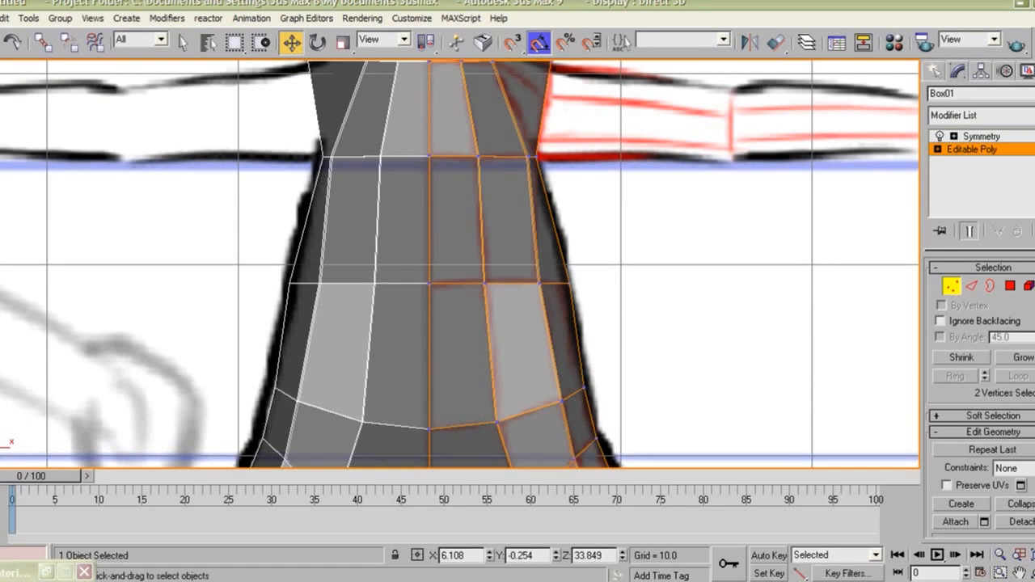
middle_drag(562, 445, 528, 466)
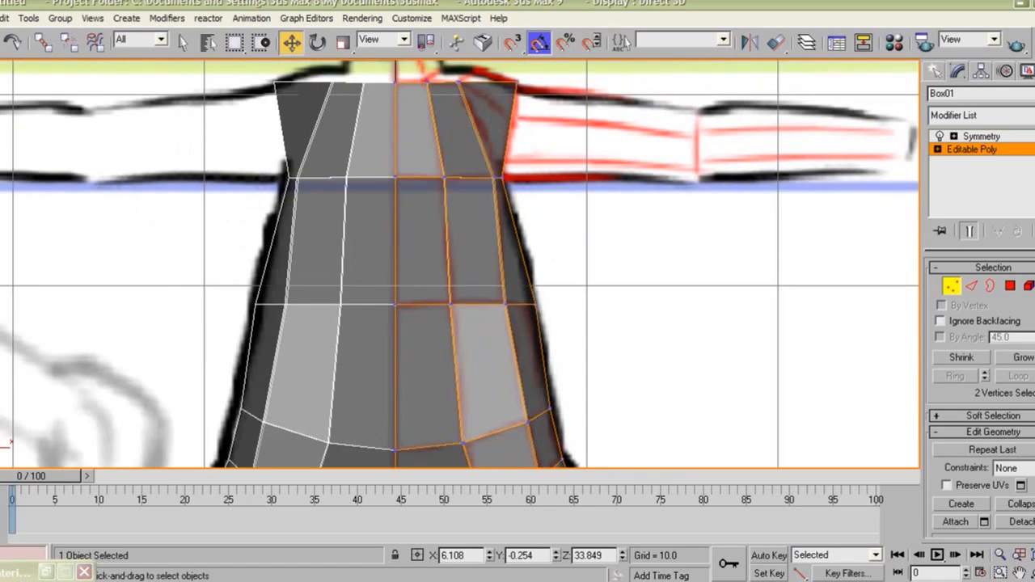
drag(495, 192, 486, 181)
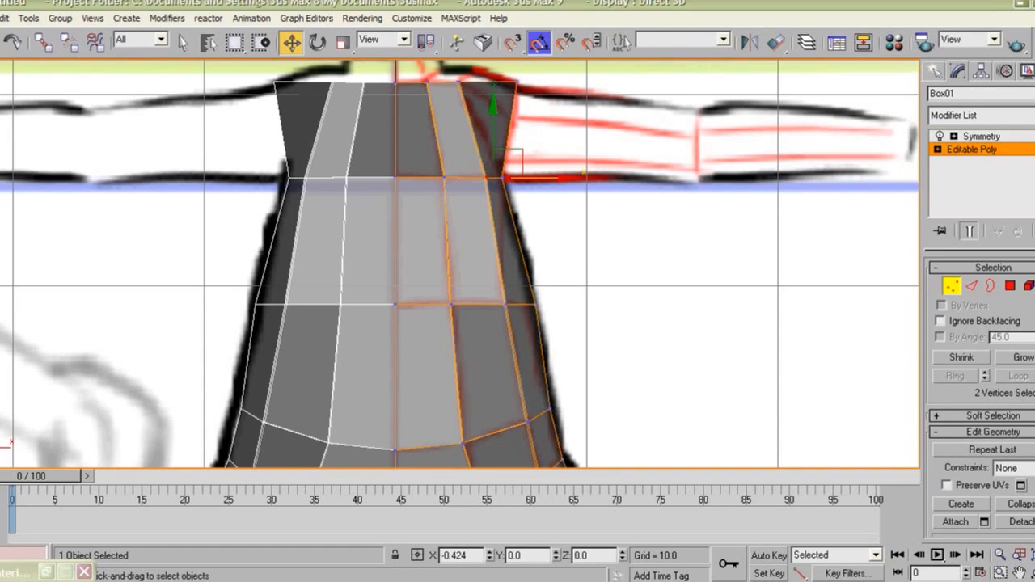
middle_drag(516, 448, 523, 171)
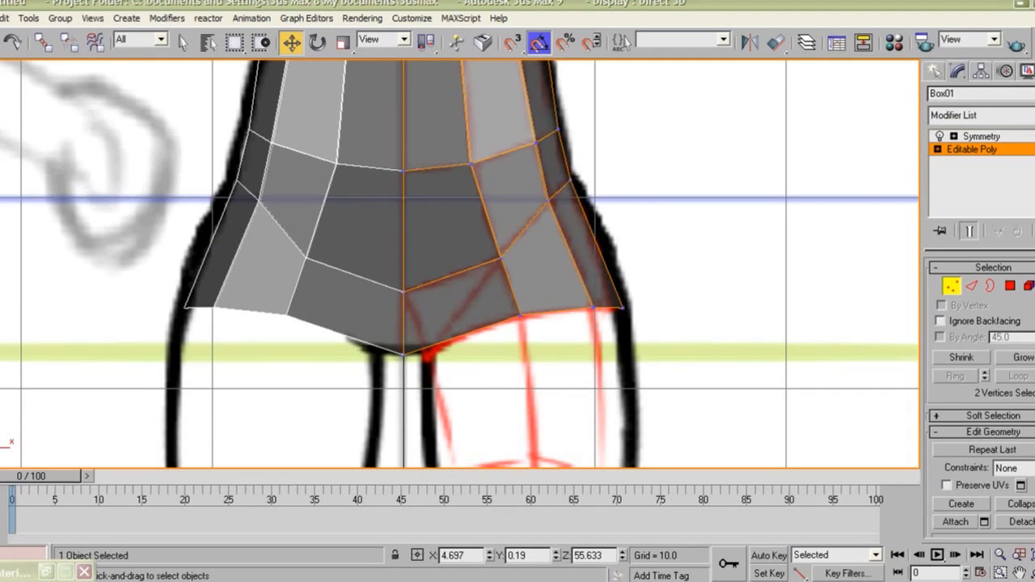
Cut edges from the inner hip vertex down to the bottom edge beside the crotch and up to the centre-line vertex
middle_drag(523, 171, 587, 126)
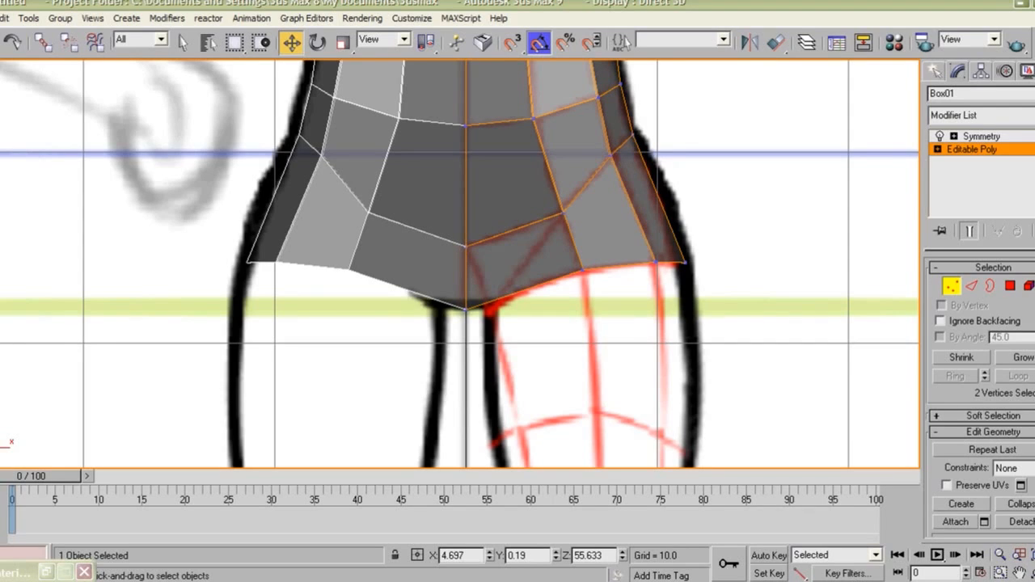
right_click(756, 285)
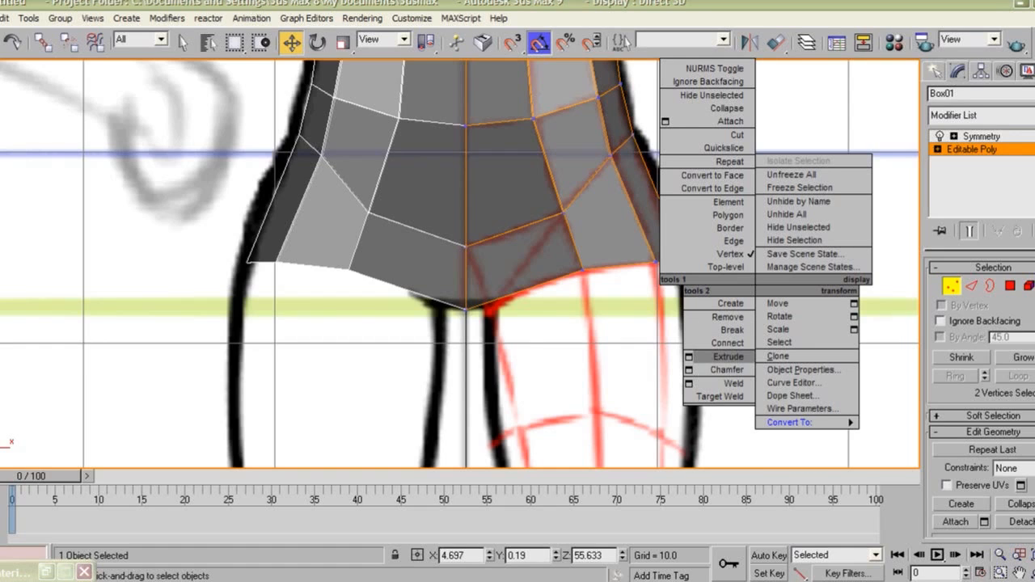
click(723, 147)
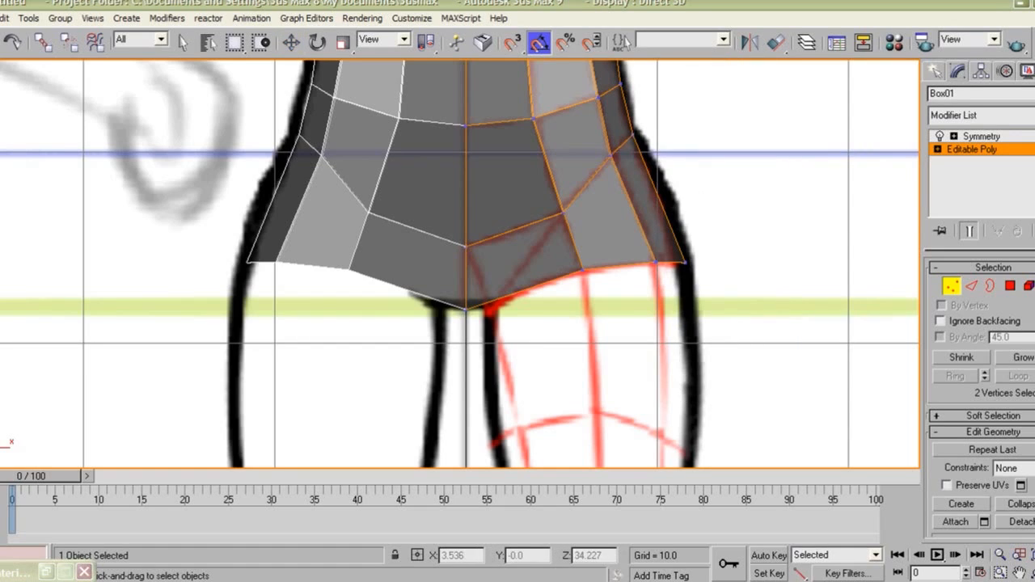
scroll(461, 261, up, 3)
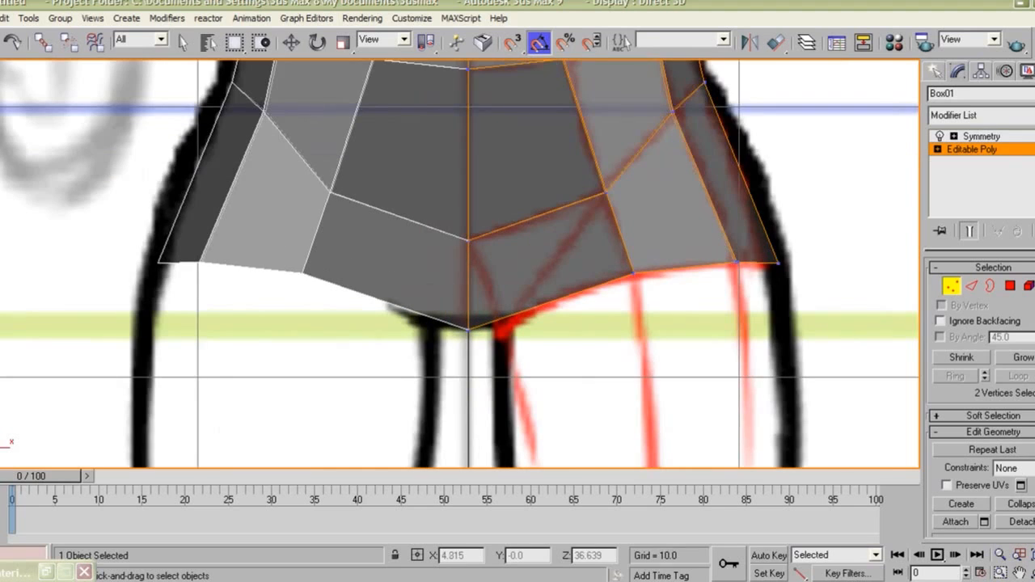
click(606, 192)
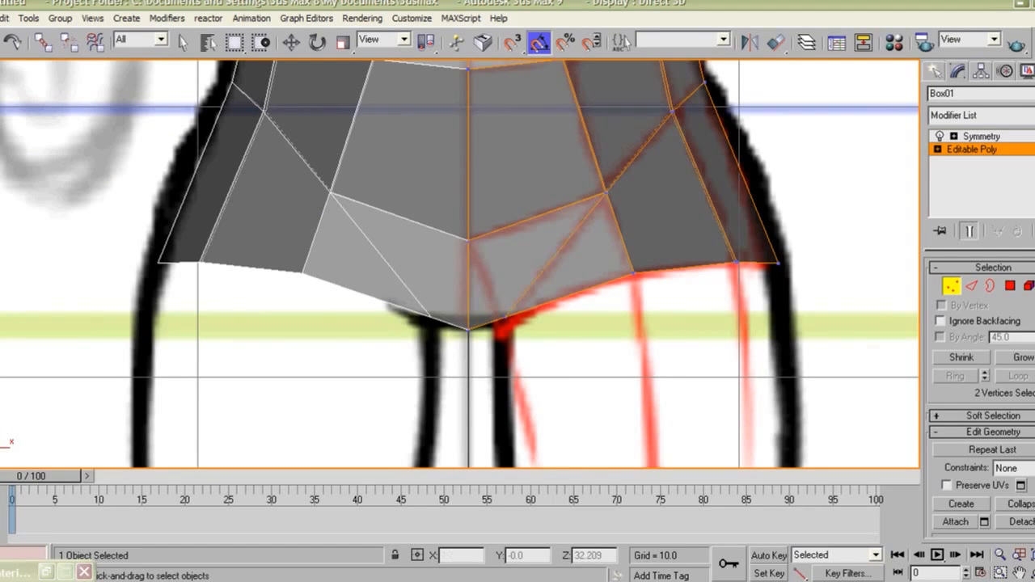
click(467, 240)
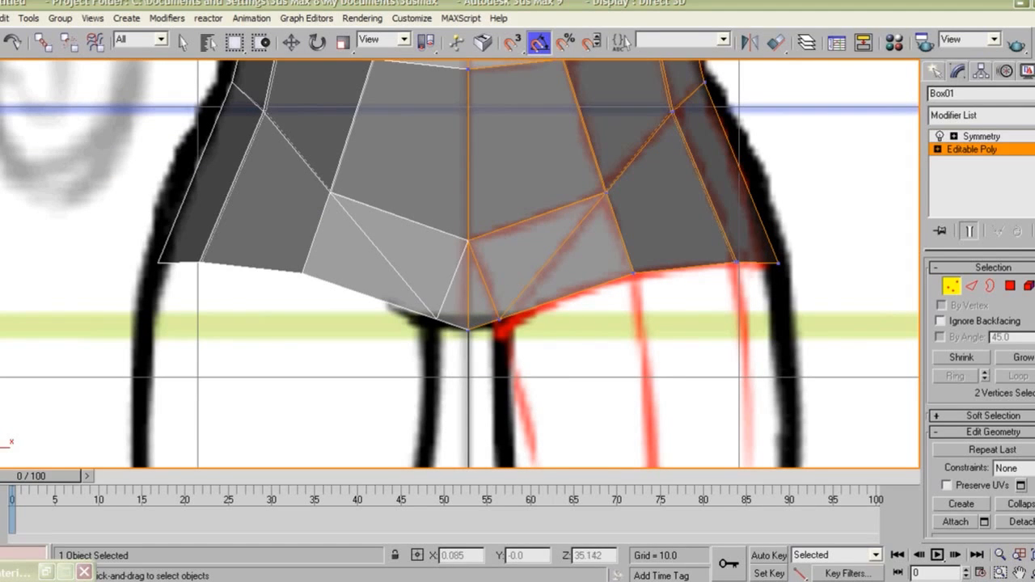
middle_drag(459, 265, 438, 266)
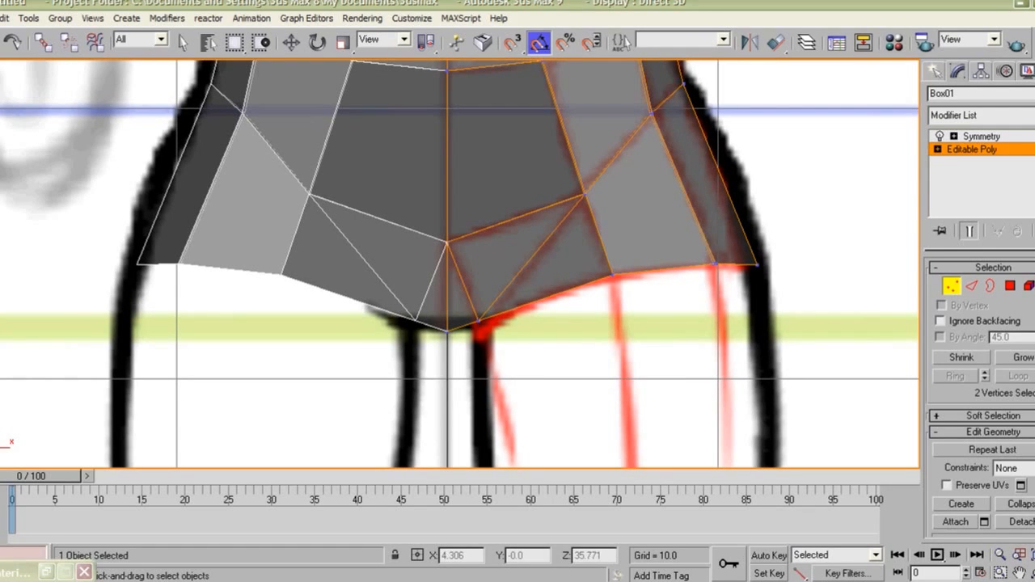
key(w)
middle_drag(563, 222, 571, 181)
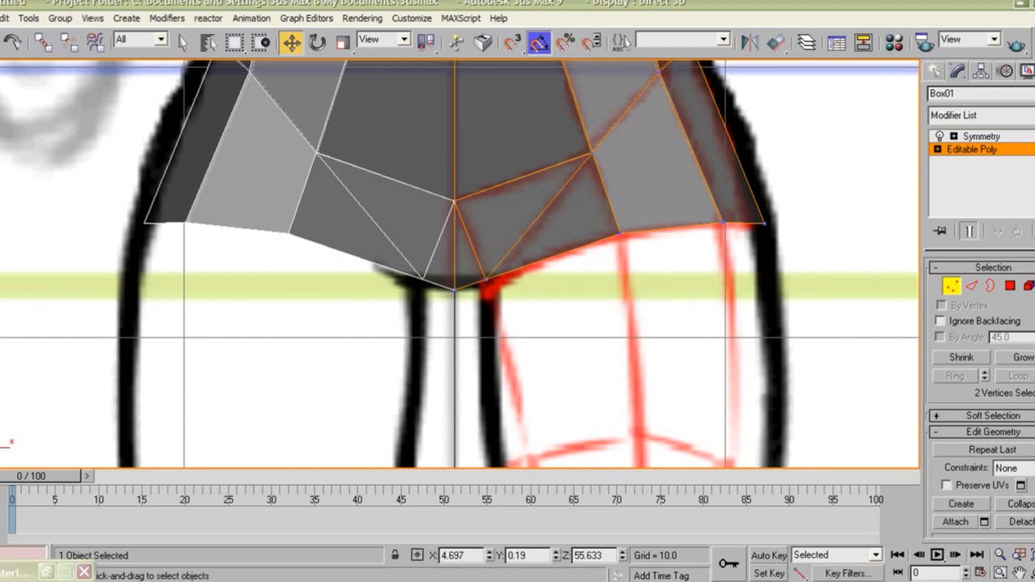
Extrude the bottom crotch edge backward beneath the pelvis as a new strip reaching the back of the torso
middle_drag(518, 195, 473, 324)
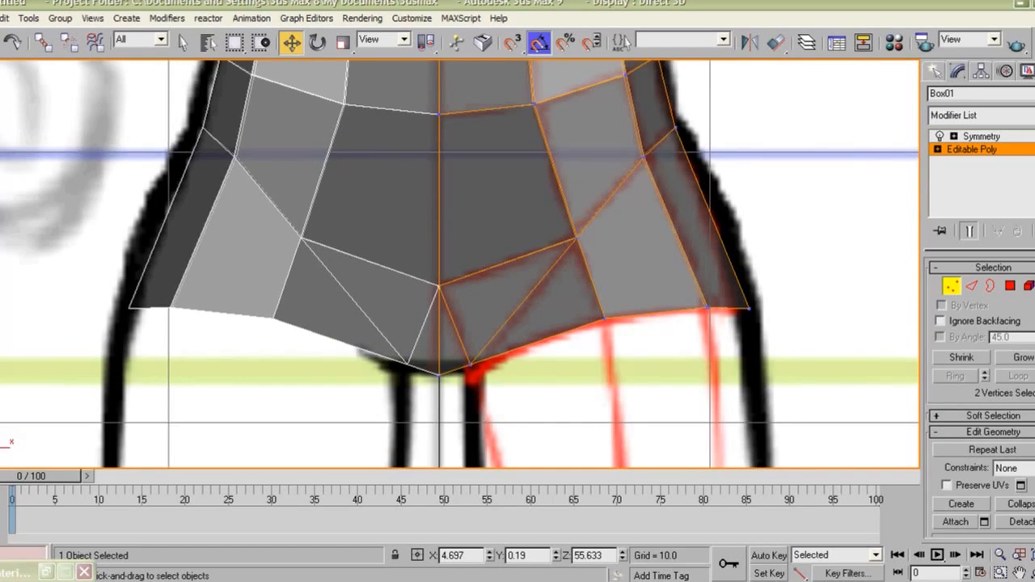
scroll(376, 367, down, 3)
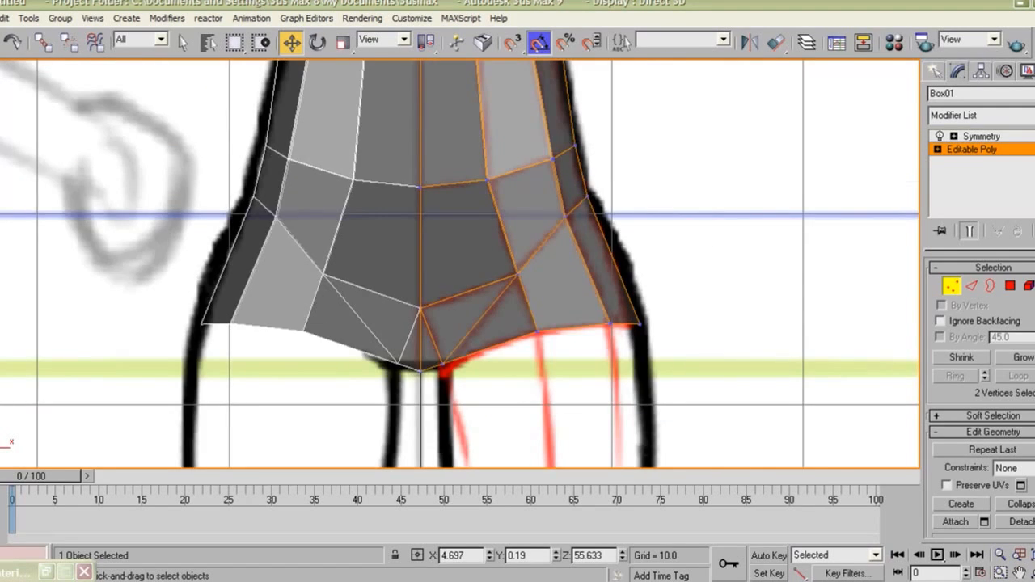
middle_drag(420, 202, 424, 368)
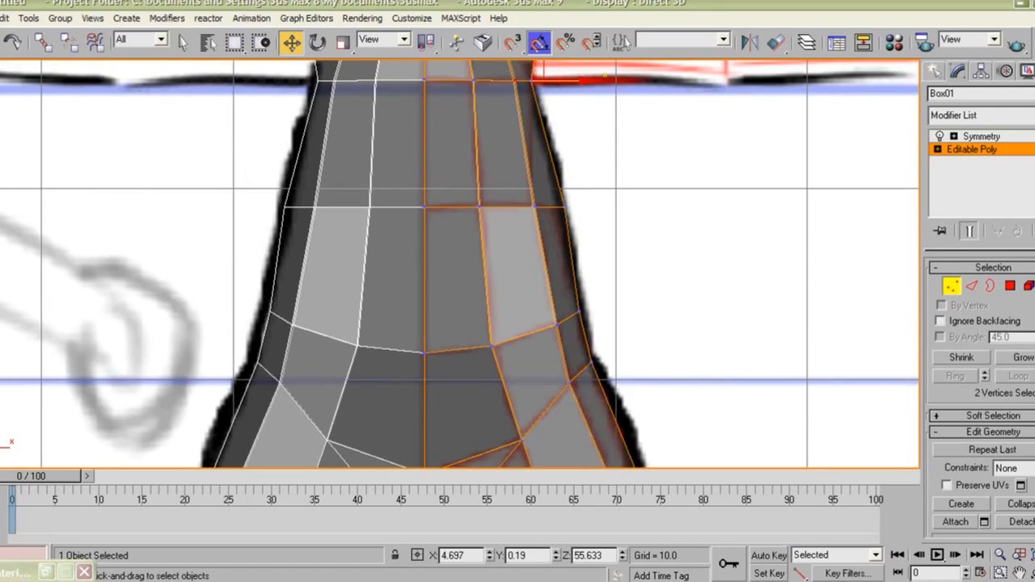
middle_drag(453, 339, 441, 68)
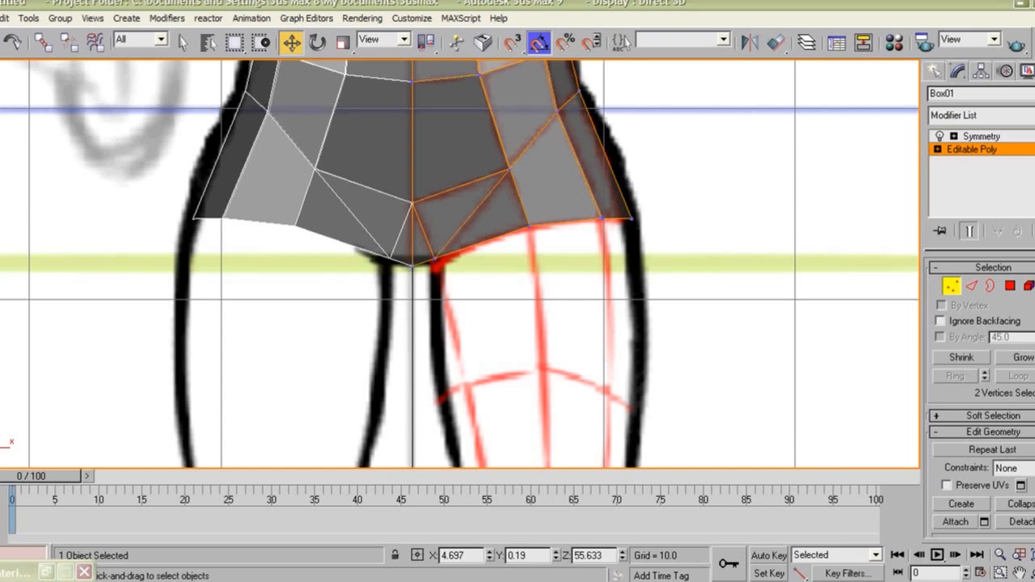
middle_drag(459, 267, 495, 262)
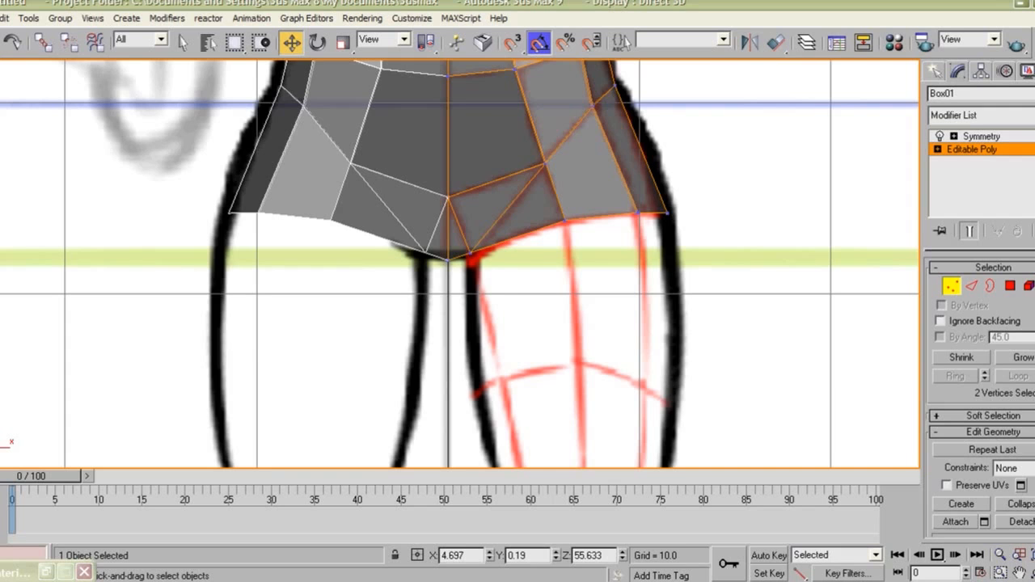
key(p)
alt+middle_drag(495, 262, 473, 186)
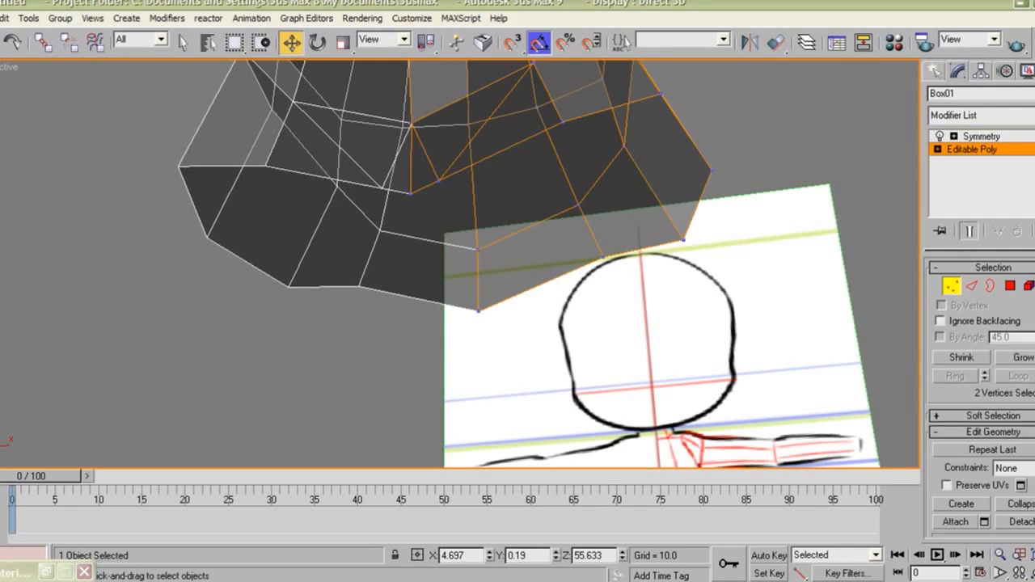
key(2)
click(425, 186)
alt+middle_drag(426, 187, 427, 129)
shift+drag(450, 197, 495, 425)
alt+middle_drag(495, 404, 716, 441)
Target-weld the crotch strip's free end vertex to the bottom centre vertex at the back
key(1)
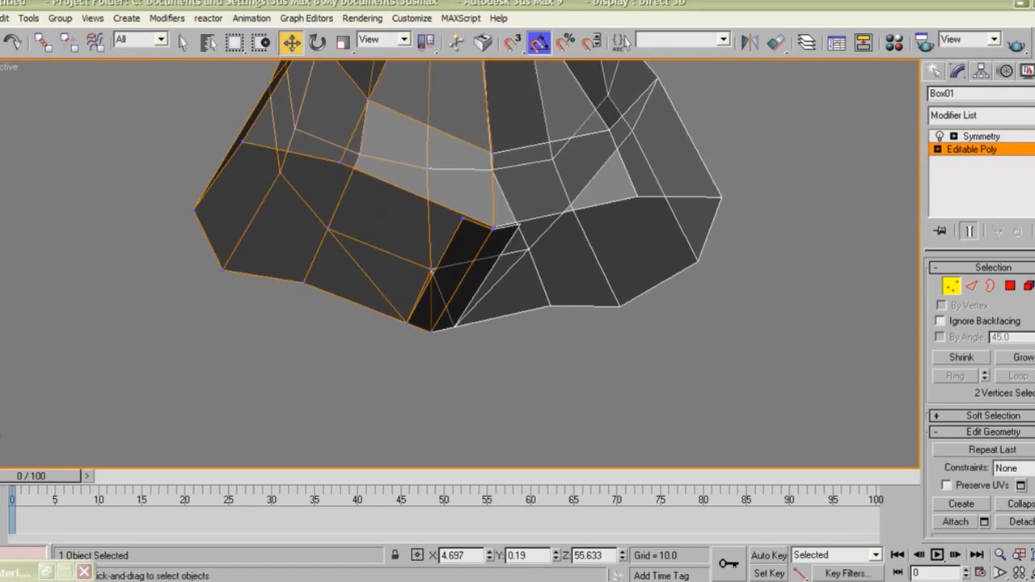
right_click(430, 277)
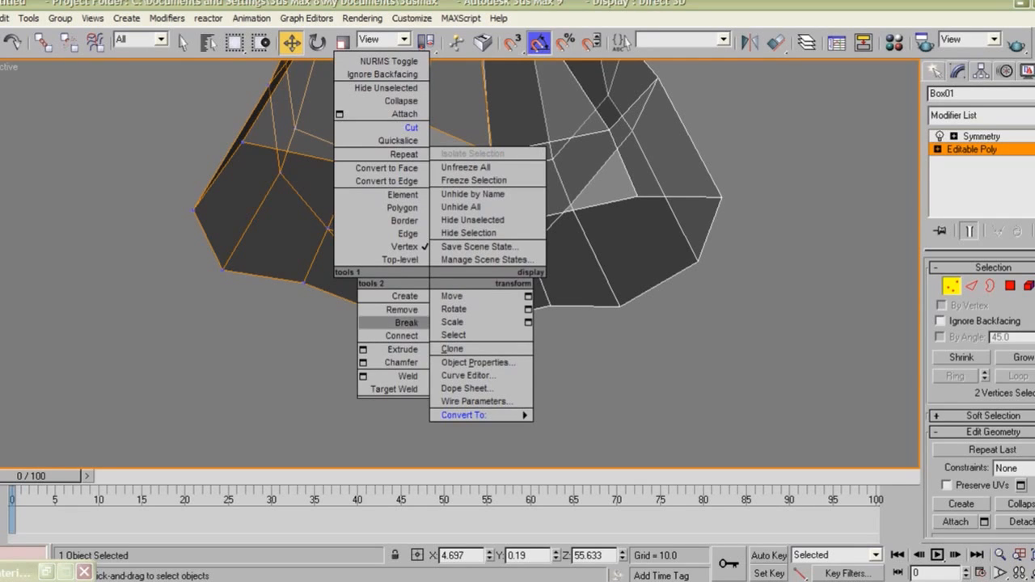
click(394, 389)
scroll(462, 255, up, 4)
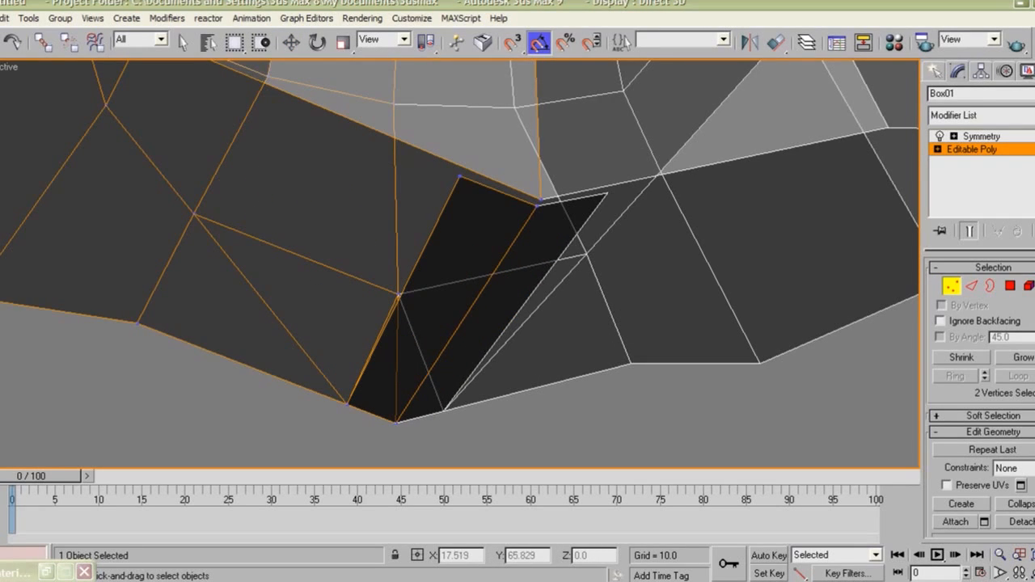
click(536, 205)
click(540, 200)
middle_drag(540, 200, 599, 336)
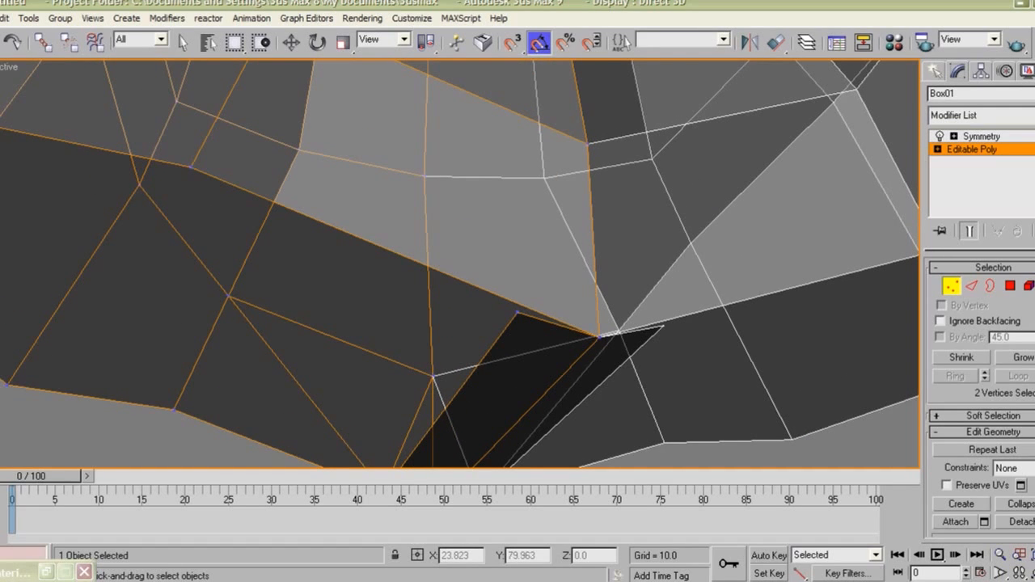
scroll(516, 312, down, 6)
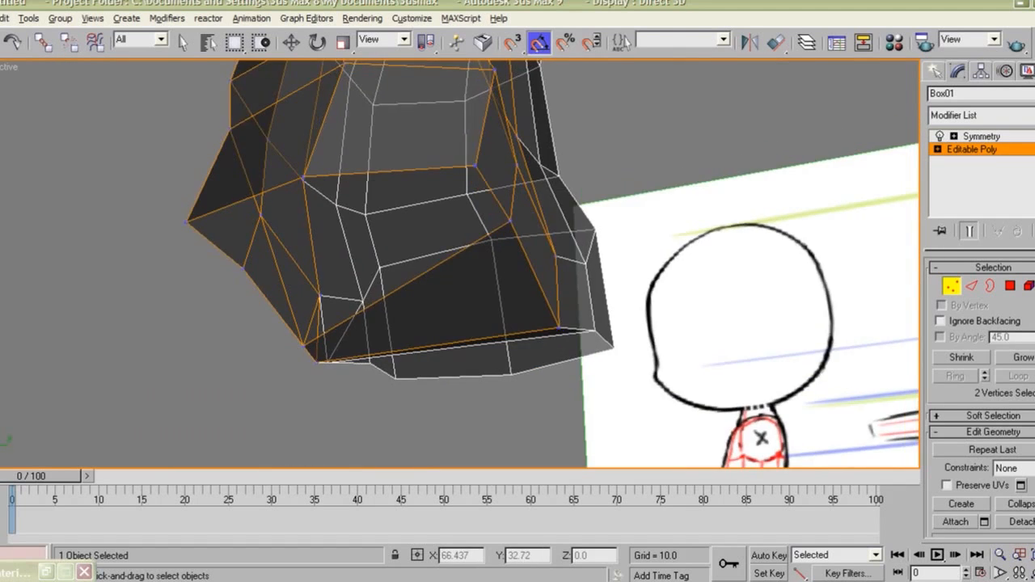
mouse_move(516, 312)
alt+middle_down()
mouse_move(647, 271)
mouse_move(627, 251)
alt+middle_up()
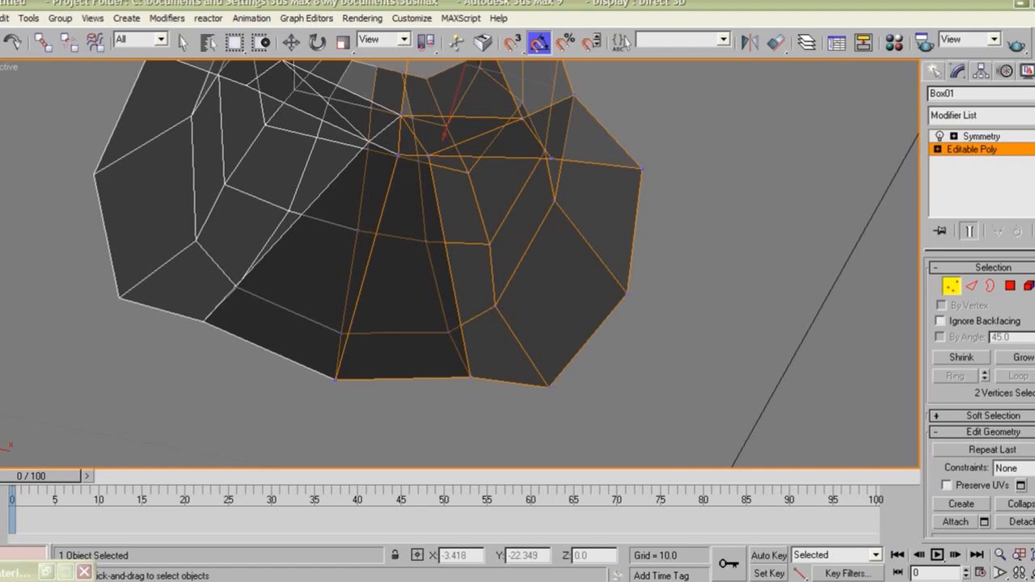
Cut a new edge across the middle of the crotch strip between its side edge and the centre line
key(w)
mouse_move(627, 251)
alt+middle_down()
mouse_move(594, 307)
mouse_move(522, 315)
mouse_move(477, 306)
mouse_move(490, 297)
mouse_move(517, 314)
alt+middle_up()
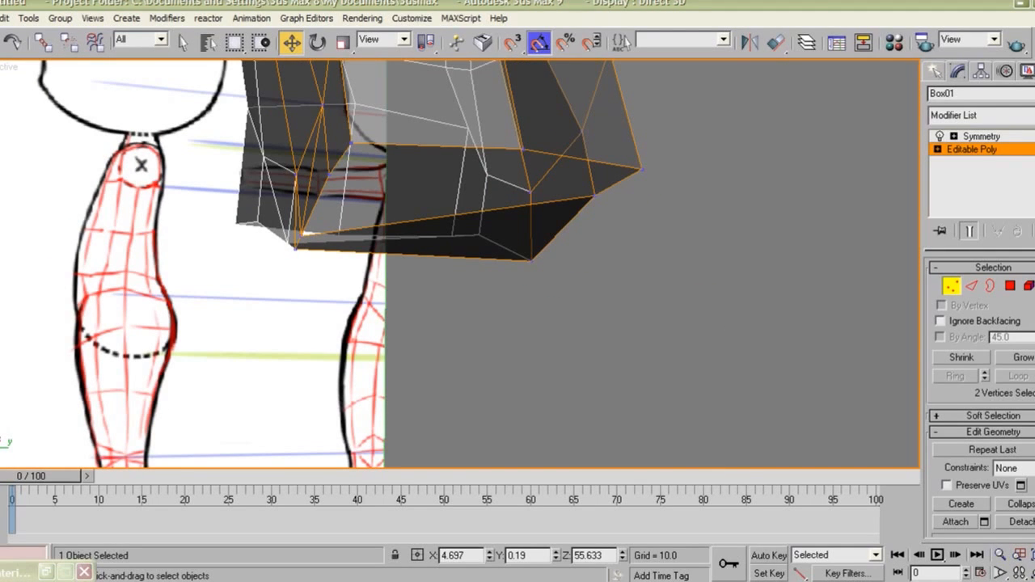
alt+middle_drag(518, 314, 407, 230)
right_click(407, 229)
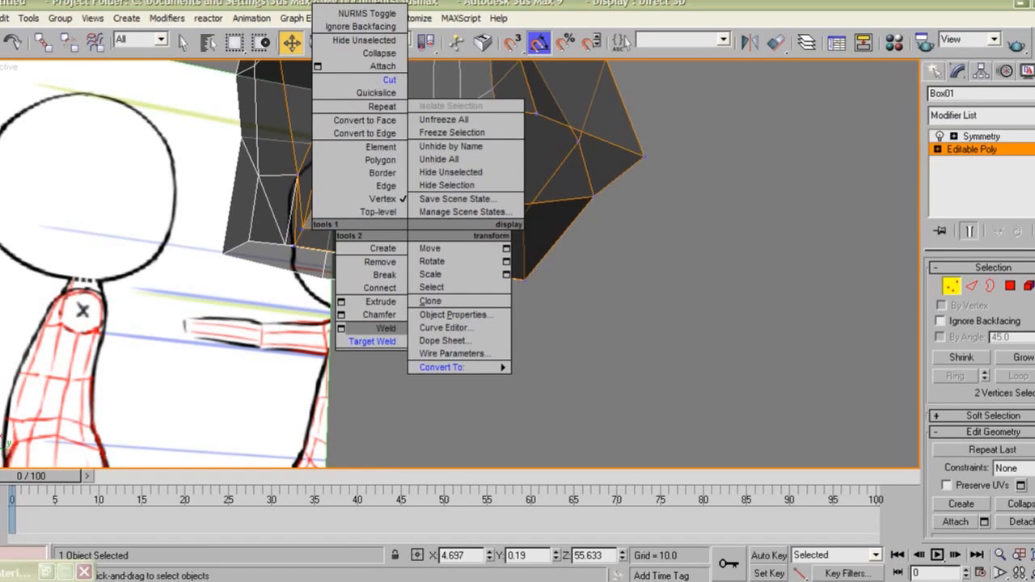
click(389, 79)
alt+middle_drag(427, 275, 418, 217)
click(418, 214)
click(408, 272)
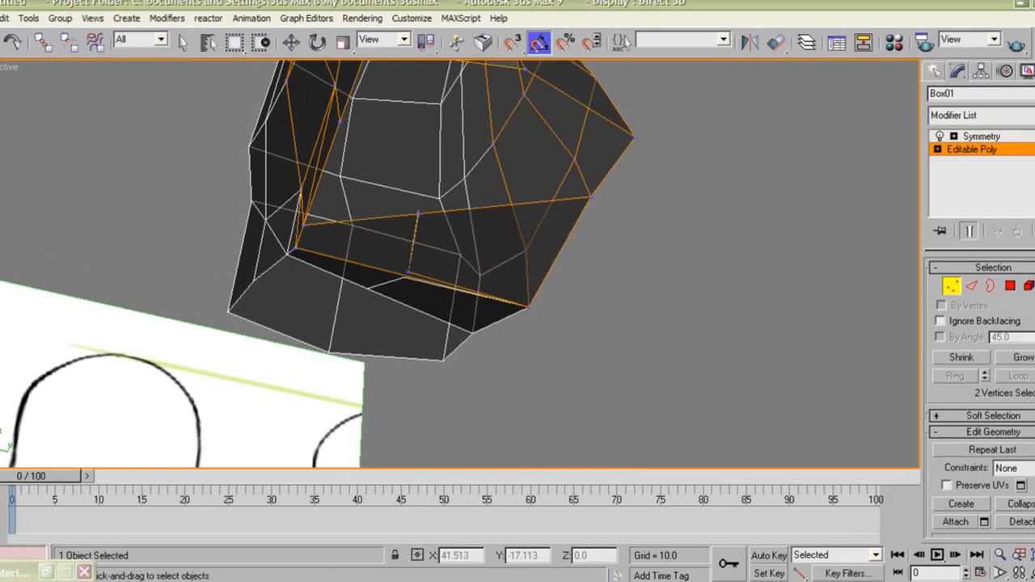
mouse_move(407, 275)
alt+middle_down()
mouse_move(384, 335)
mouse_move(408, 351)
alt+middle_up()
key(w)
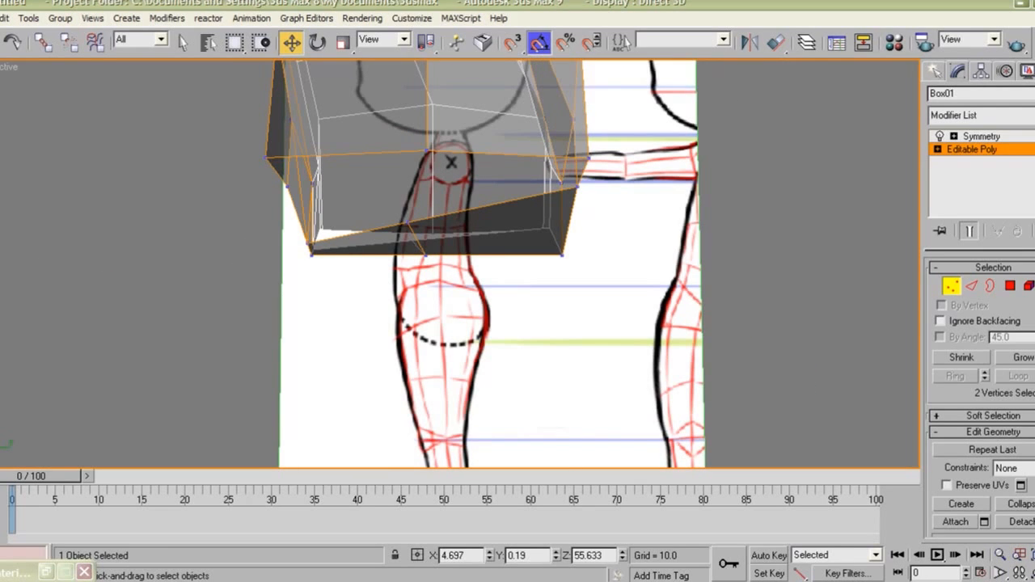
Lower the crotch strip's two middle vertices to the lowest point of the dashed curve in the side drawing, at about Y -0.1, Z 31.5
click(405, 213)
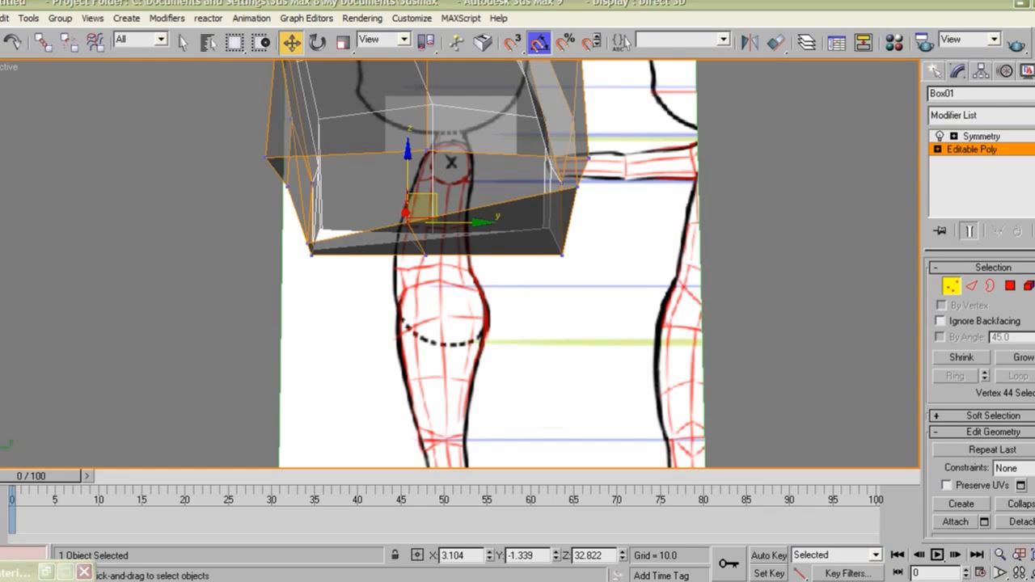
drag(423, 207, 438, 244)
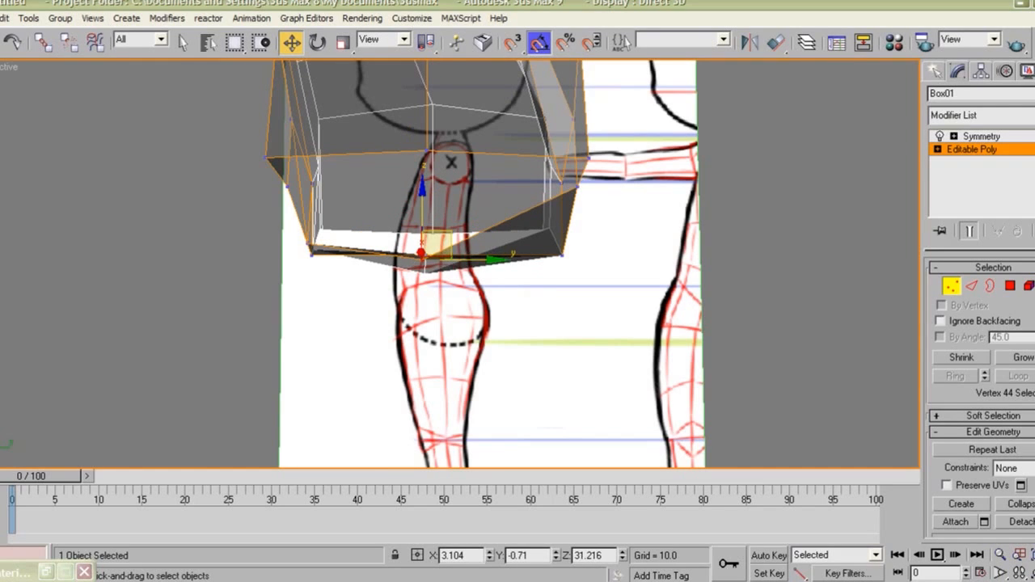
key(v)
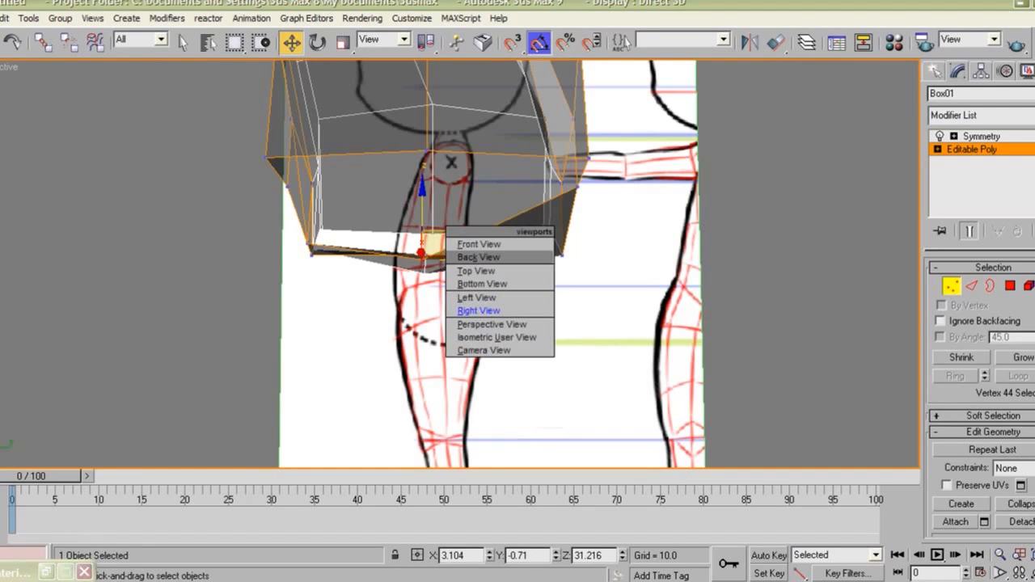
click(474, 311)
middle_drag(526, 449, 552, 64)
scroll(542, 129, up, 4)
middle_drag(542, 129, 535, 238)
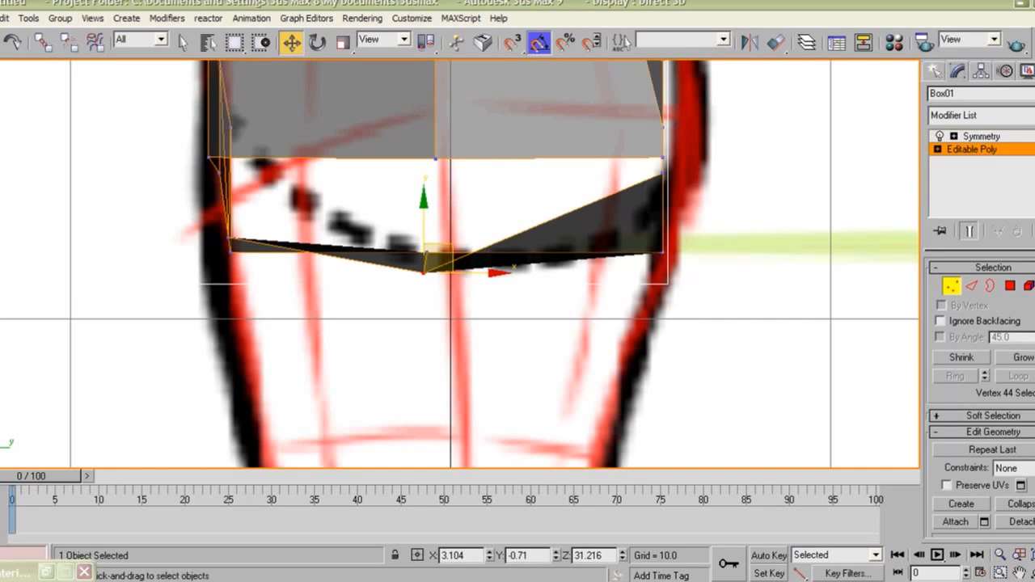
drag(436, 261, 464, 257)
click(429, 262)
click(427, 252)
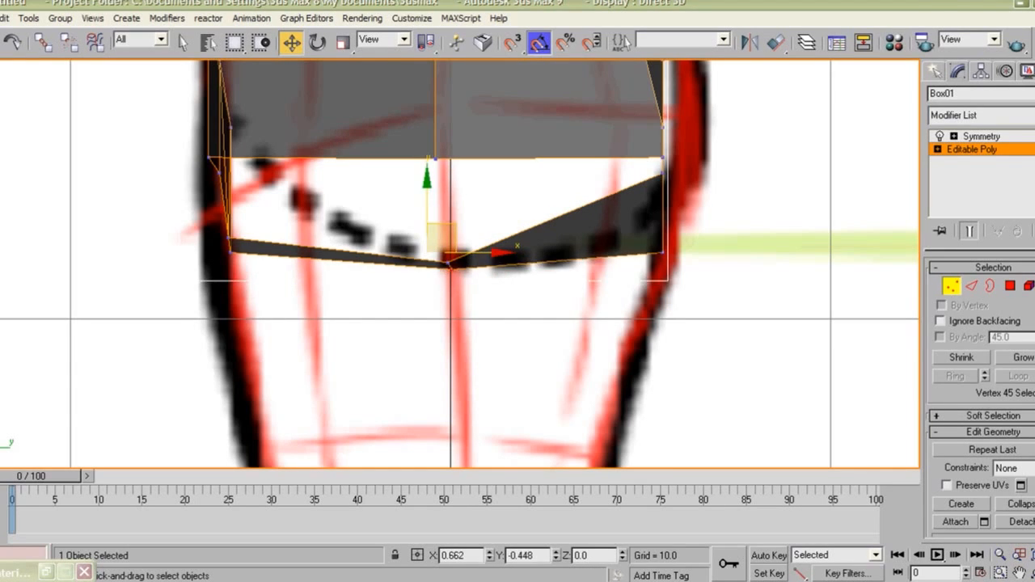
middle_drag(463, 256, 495, 335)
Fit the crotch strip's front and back end vertices to the dashed curve, placing the front pair at about Y -4.1, Z 32.8
drag(250, 307, 278, 343)
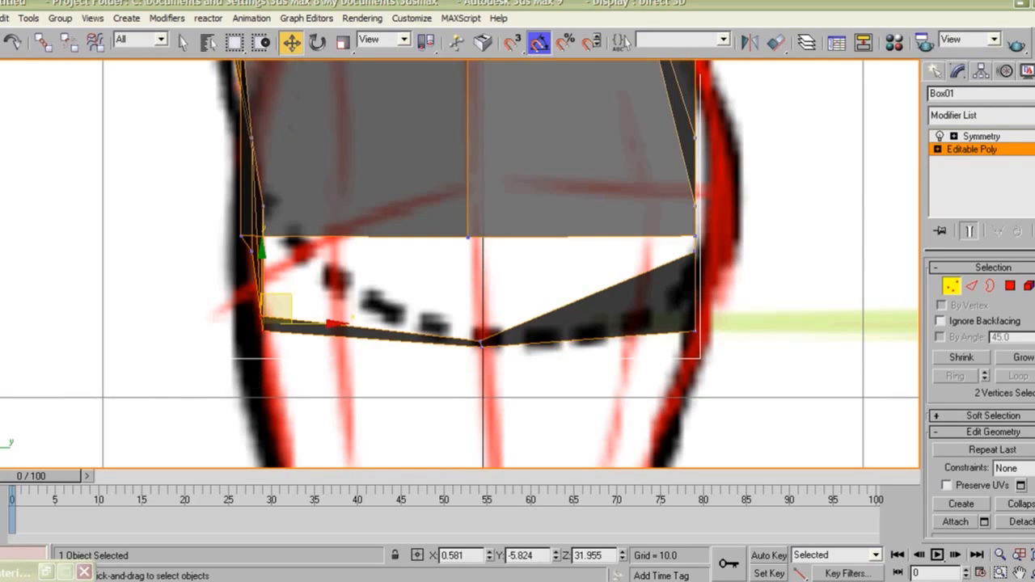
drag(279, 307, 346, 275)
middle_drag(346, 276, 189, 327)
scroll(328, 339, up, 3)
scroll(328, 339, down, 3)
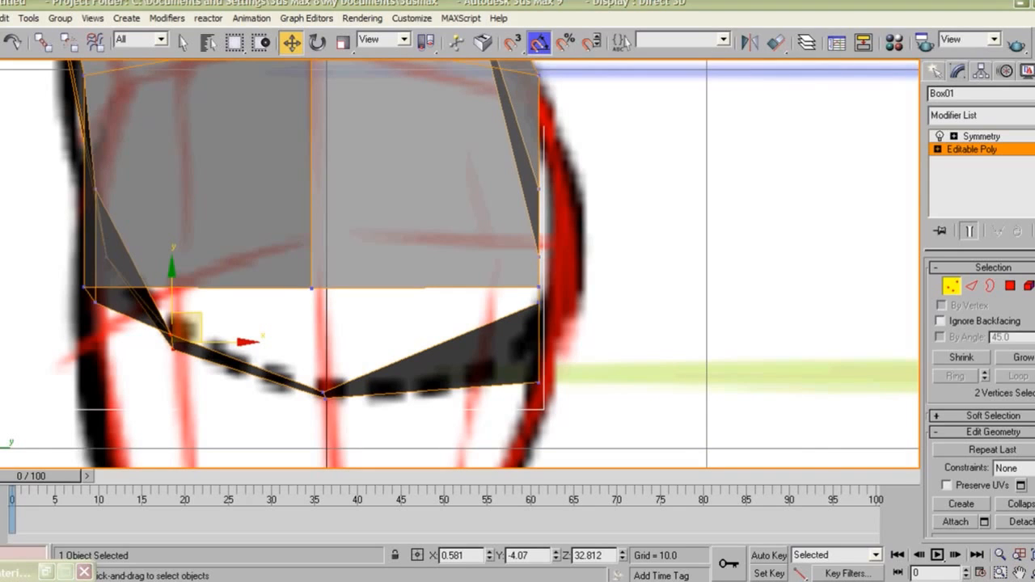
click(540, 382)
drag(540, 382, 529, 344)
scroll(518, 347, down, 3)
middle_drag(512, 352, 499, 384)
Align the side loop's vertices from the armpit row down to the bottom row with the red centre line of the side drawing
middle_drag(476, 204, 435, 467)
click(360, 215)
drag(360, 214, 370, 224)
middle_drag(370, 224, 375, 140)
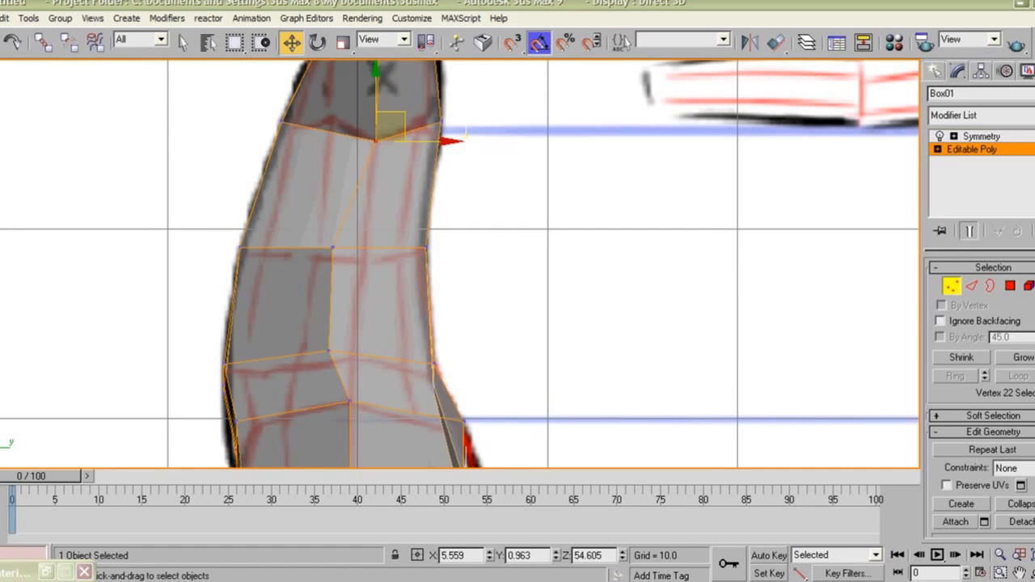
drag(333, 247, 365, 260)
middle_drag(362, 262, 360, 127)
drag(328, 215, 349, 225)
drag(348, 265, 351, 272)
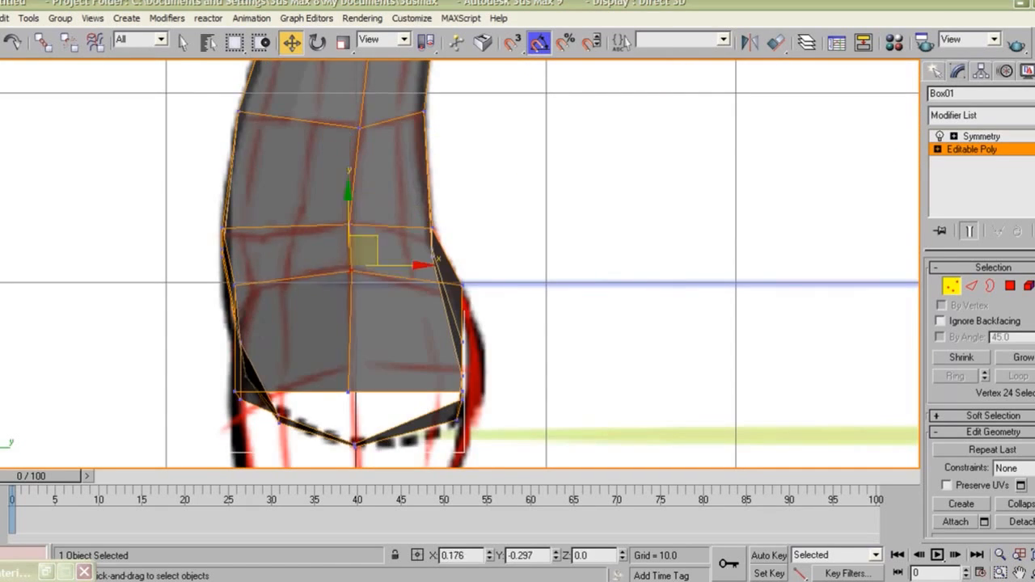
middle_drag(351, 272, 349, 169)
drag(346, 290, 350, 262)
Lower the front bottom-row vertices to the drawn leg line in the side view
middle_drag(350, 262, 377, 221)
drag(241, 246, 271, 273)
drag(262, 252, 257, 270)
middle_drag(256, 270, 257, 337)
Turn off see-through display and nudge the lower hip and bottom-row vertices in perspective to smooth the pelvis
key(p)
alt+middle_drag(356, 323, 433, 243)
key(alt+x)
drag(392, 168, 429, 235)
drag(427, 220, 429, 212)
alt+middle_drag(429, 212, 271, 316)
click(417, 291)
click(412, 325)
drag(416, 291, 413, 326)
alt+middle_drag(414, 326, 441, 242)
drag(453, 304, 453, 284)
drag(513, 244, 513, 242)
Round the buttocks by moving the back hip and bottom-row vertices, placing the inner hip vertex at about X 3.2, Y 6.2, Z 36.9
alt+middle_drag(512, 243, 526, 323)
drag(459, 174, 483, 227)
drag(320, 189, 356, 264)
drag(327, 238, 392, 234)
alt+middle_drag(392, 235, 365, 287)
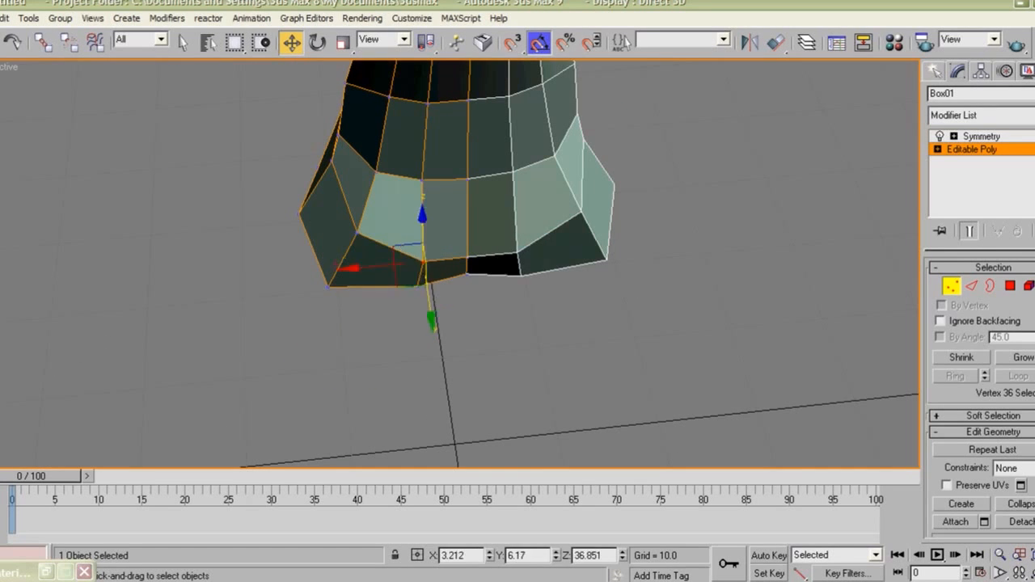
click(421, 285)
drag(403, 294, 404, 300)
click(327, 287)
drag(312, 298, 332, 294)
Round the leg opening's outer back side, moving its bottom corner vertex to about X 7.9, Y 4.8, Z 34.3
alt+middle_drag(333, 294, 332, 356)
click(423, 380)
alt+middle_drag(423, 380, 518, 368)
drag(481, 283, 482, 282)
alt+middle_drag(482, 282, 210, 295)
click(338, 288)
drag(378, 263, 378, 261)
alt+middle_drag(378, 262, 445, 324)
click(601, 220)
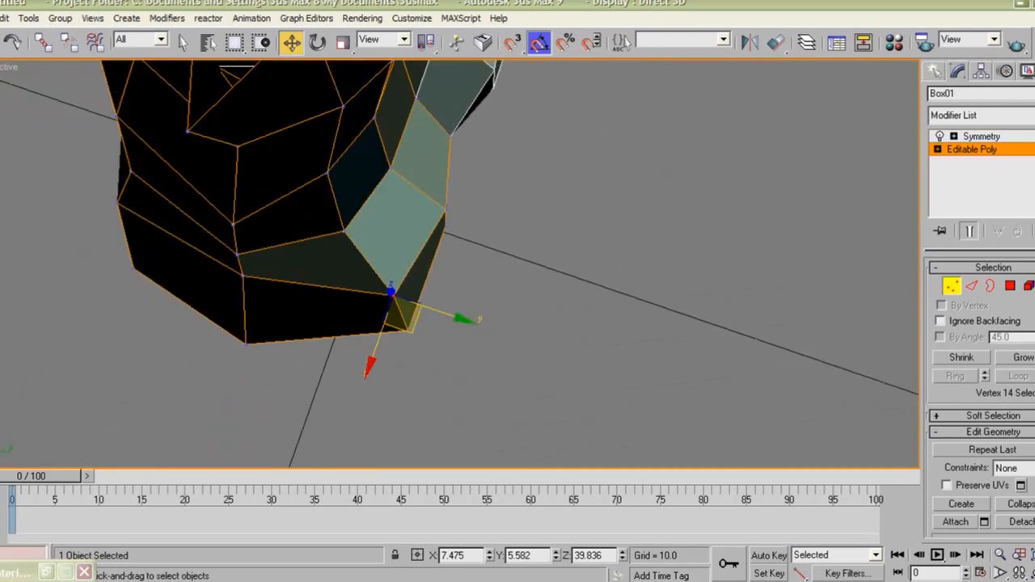
drag(408, 330, 377, 304)
alt+middle_drag(377, 303, 506, 230)
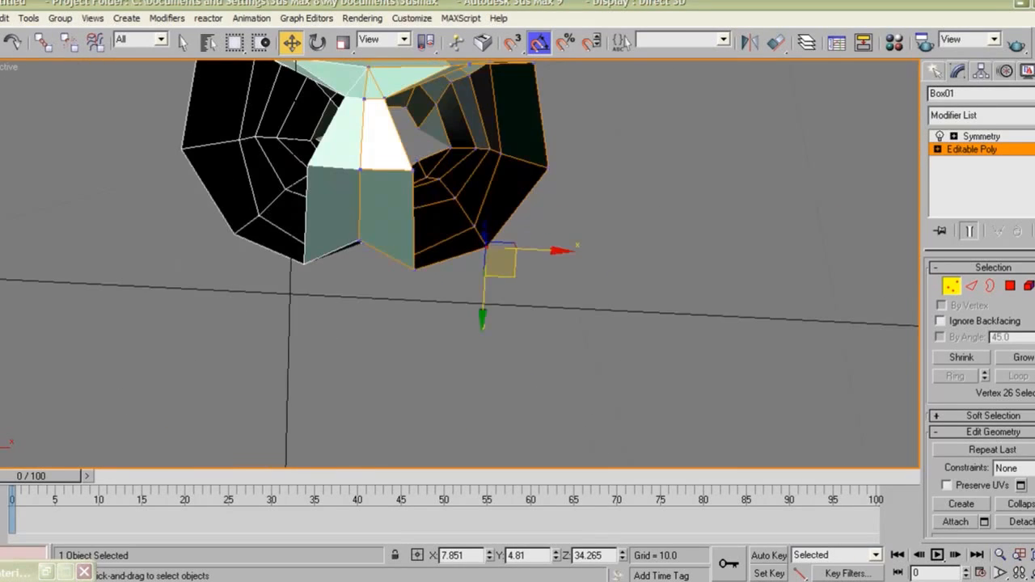
Narrow the crotch strip by moving its middle side vertex inward to about X 1.07
drag(463, 172, 458, 172)
alt+middle_drag(458, 173, 465, 307)
key(f)
middle_drag(437, 146, 465, 308)
scroll(465, 308, up, 3)
scroll(465, 309, up, 3)
Extrude the front shoulder edge backward as a strap and target-weld its end vertices to the back shoulder vertices
key(p)
alt+middle_drag(465, 243, 470, 324)
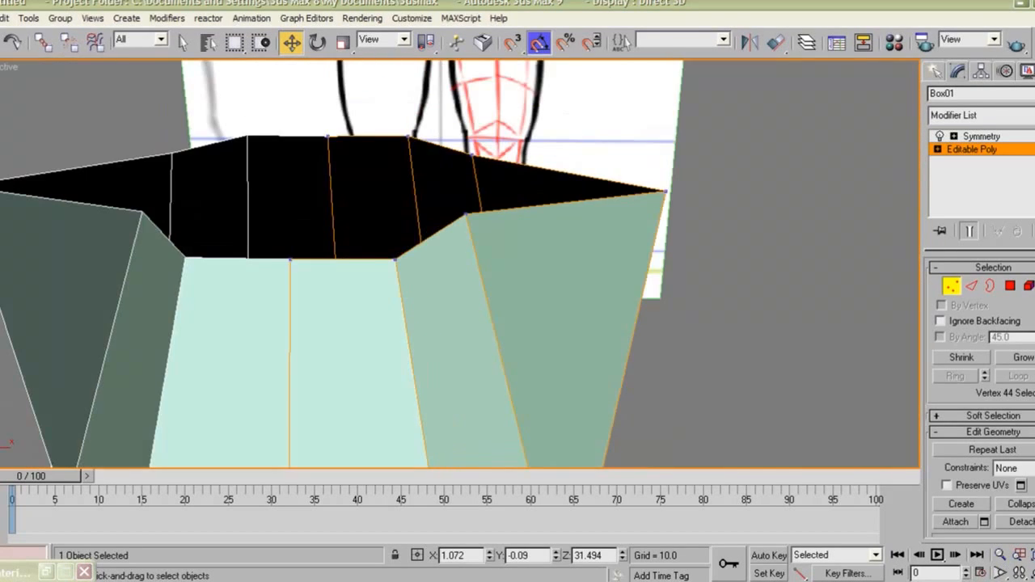
key(2)
click(344, 259)
alt+middle_drag(344, 259, 436, 227)
shift+drag(449, 224, 550, 223)
right_click(419, 252)
key(1)
right_click(418, 241)
click(374, 354)
alt+middle_drag(374, 354, 331, 311)
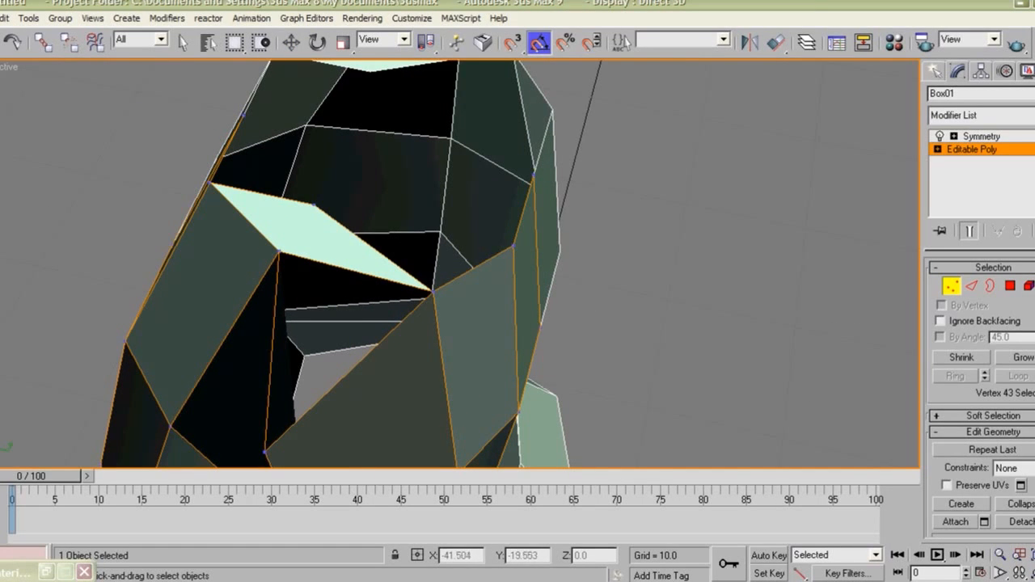
click(514, 247)
right_click(515, 248)
Split the shoulder strap across its middle and raise the two new vertices slightly
alt+middle_drag(324, 235, 411, 216)
right_click(411, 216)
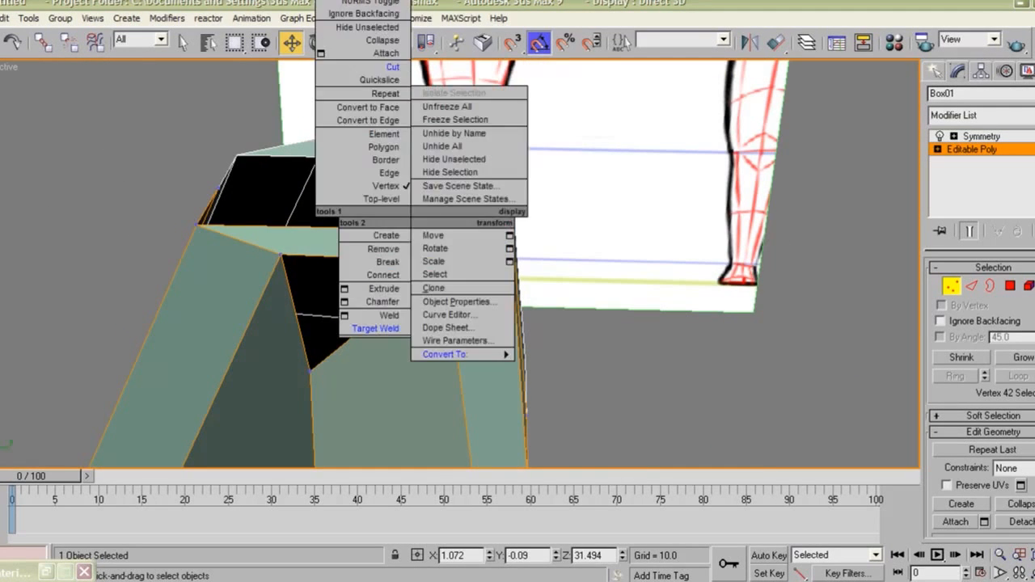
click(370, 328)
alt+middle_drag(369, 323, 404, 309)
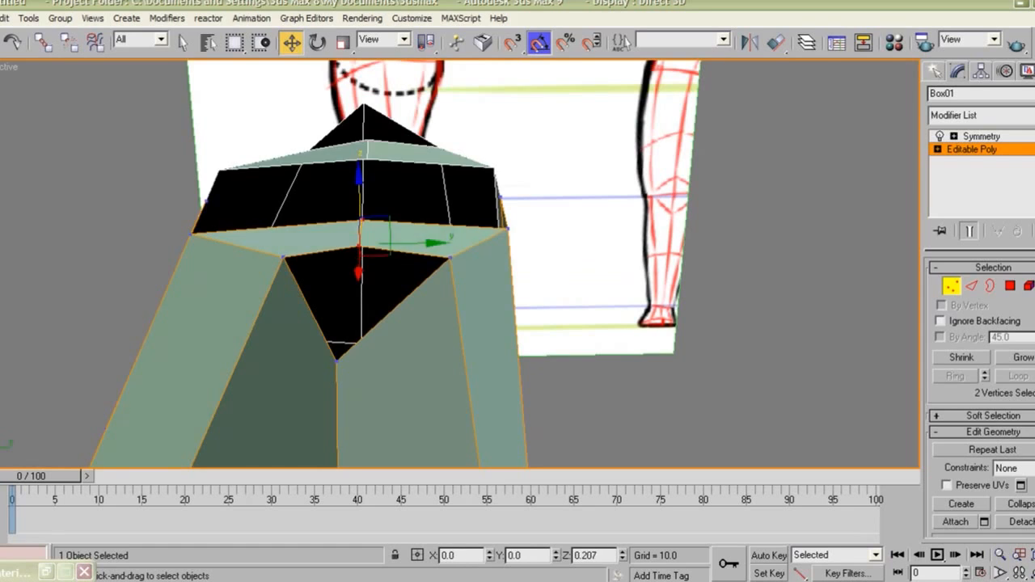
drag(360, 188, 359, 178)
Fit the neck and shoulder strap vertices to the red shoulder lines of the front drawing
key(f)
middle_drag(405, 146, 408, 388)
scroll(408, 324, up, 5)
scroll(409, 323, down, 1)
middle_drag(364, 437, 421, 275)
drag(419, 273, 464, 252)
middle_drag(464, 252, 476, 220)
drag(380, 255, 412, 251)
drag(301, 256, 333, 290)
drag(413, 249, 410, 253)
Delete the outermost shoulder vertex with its faces to open the armhole
middle_drag(518, 266, 405, 156)
drag(479, 139, 526, 194)
key(Delete)
middle_drag(527, 203, 535, 219)
Move the outer shoulder strap vertices outward along the drawn shoulder line in the front view
drag(364, 119, 439, 139)
drag(329, 160, 362, 199)
drag(388, 175, 414, 175)
middle_drag(413, 175, 383, 116)
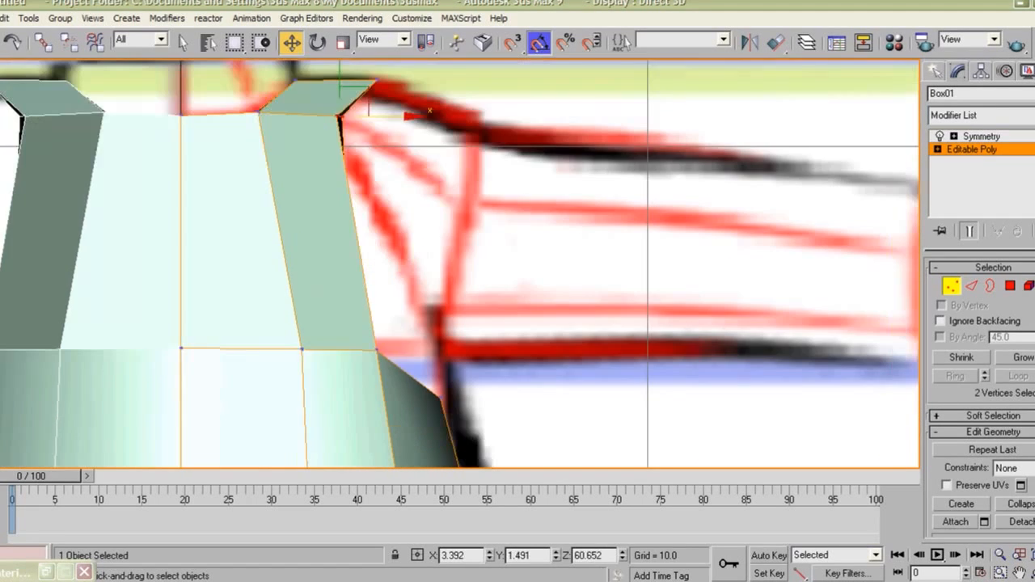
Move the armpit row's corner vertices outward to the red armhole line of the front drawing
drag(392, 335, 433, 333)
key(ctrl+z)
drag(341, 324, 391, 369)
drag(381, 333, 429, 326)
scroll(429, 326, down, 3)
scroll(429, 326, up, 2)
middle_drag(428, 323, 426, 248)
mouse_move(435, 231)
mouse_down()
mouse_move(423, 233)
mouse_move(432, 228)
mouse_up()
middle_drag(432, 228, 414, 147)
Round the front of the leg opening, placing its middle bottom-row vertex at about X 5.2, Y -6.2, Z 32.9
key(p)
drag(371, 349, 338, 337)
alt+middle_drag(338, 336, 319, 315)
click(435, 194)
drag(434, 195, 437, 217)
drag(370, 221, 357, 227)
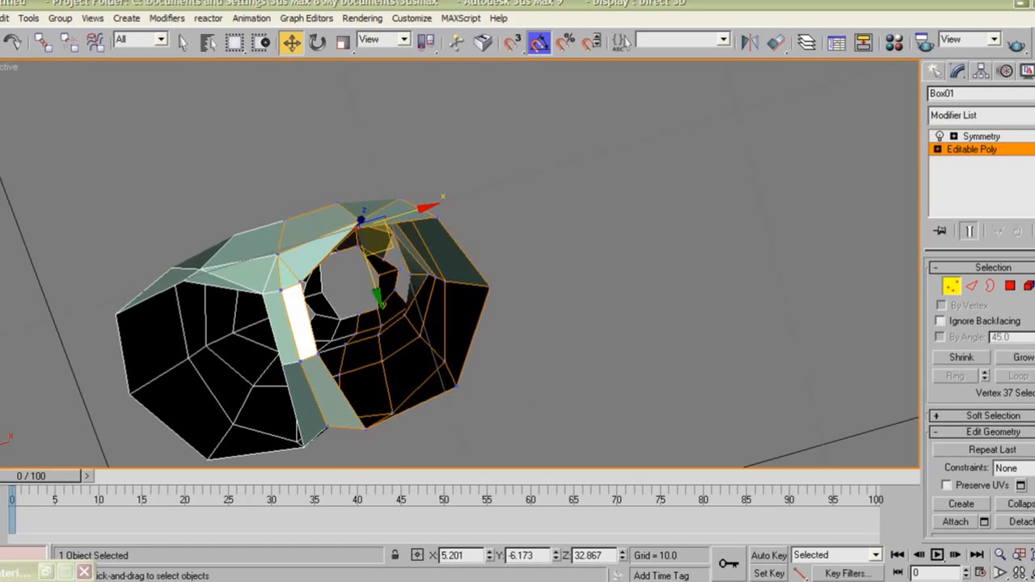
alt+middle_drag(357, 227, 753, 307)
key(f)
scroll(451, 129, up, 8)
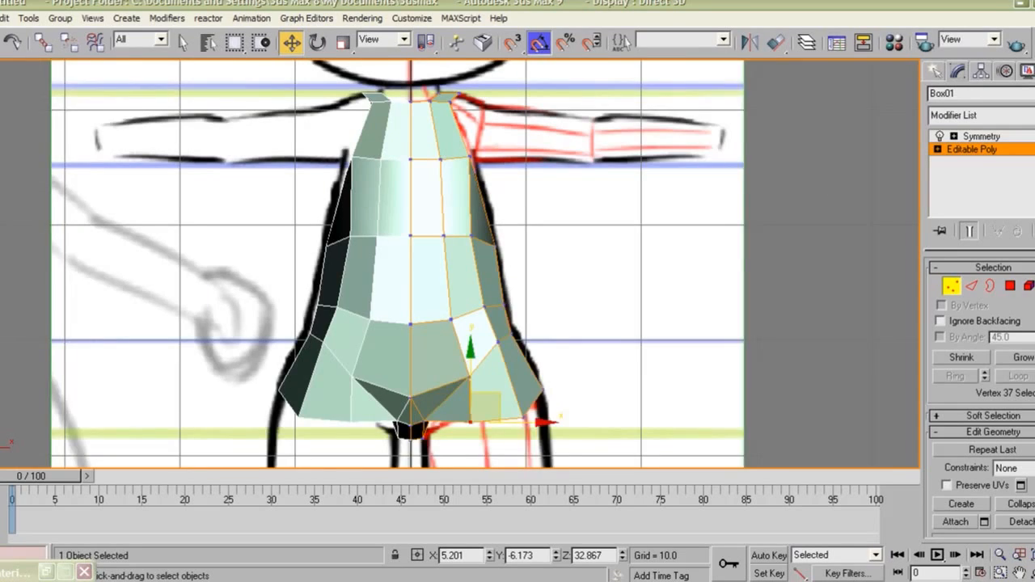
Shift the two outer vertices of the row below the armpit slightly outward and place the front armpit corner vertex at about X 4.9, Z 56.0
middle_drag(451, 130, 396, 160)
scroll(413, 295, up, 4)
drag(402, 228, 429, 229)
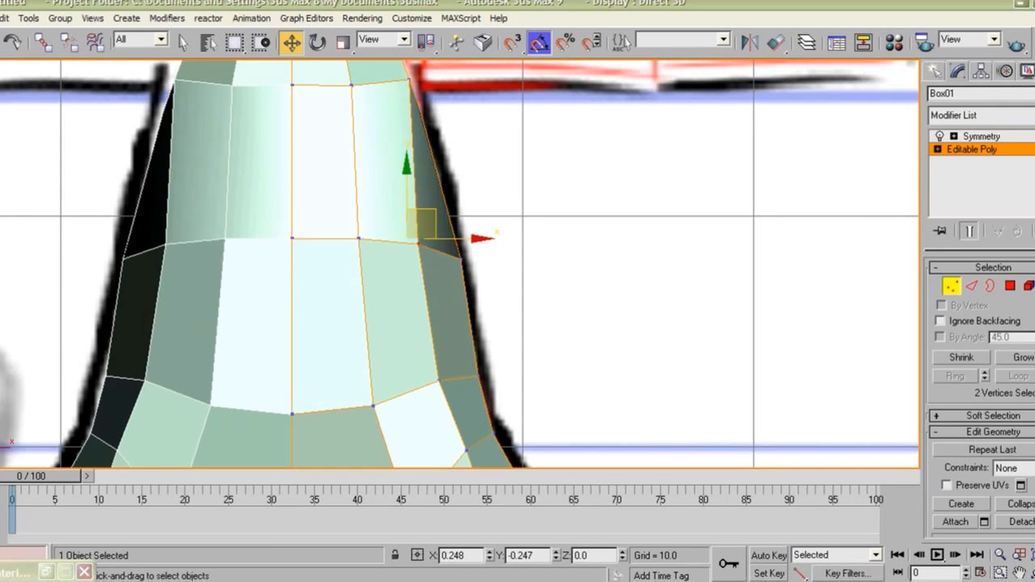
middle_drag(430, 230, 436, 339)
click(416, 187)
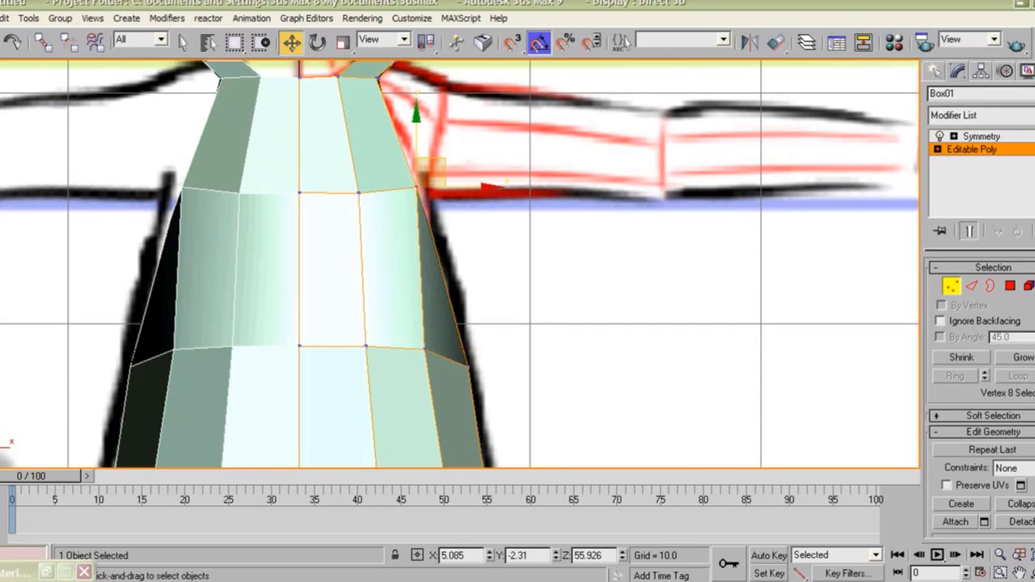
mouse_move(430, 173)
mouse_down()
mouse_move(423, 181)
mouse_move(427, 172)
mouse_up()
middle_drag(427, 172, 428, 106)
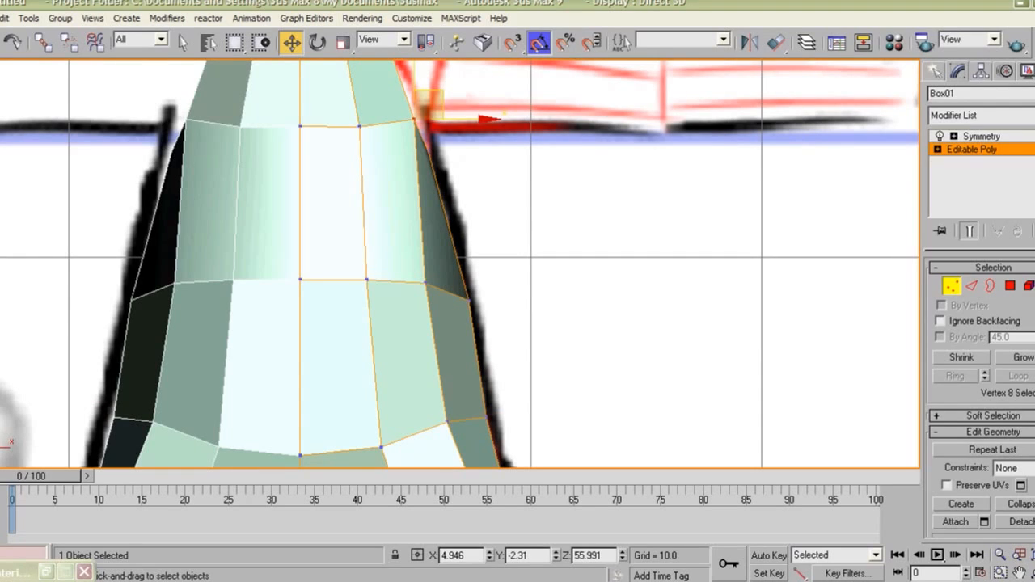
Pull the outermost side vertex below the armpit slightly inward and up, and move the outermost hip vertex outward toward the drawn body outline
click(473, 297)
drag(473, 297, 463, 287)
middle_drag(463, 286, 434, 119)
click(472, 306)
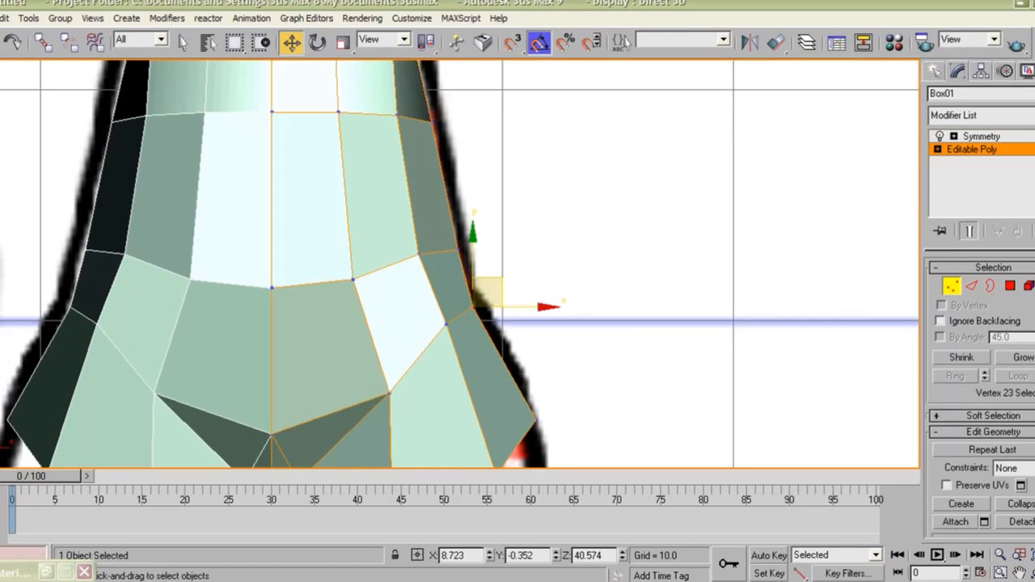
drag(472, 306, 479, 307)
Move the two hip-row vertices just inside the side outline slightly inward and down, to about X 7.1, Z 39.4
drag(427, 311, 447, 326)
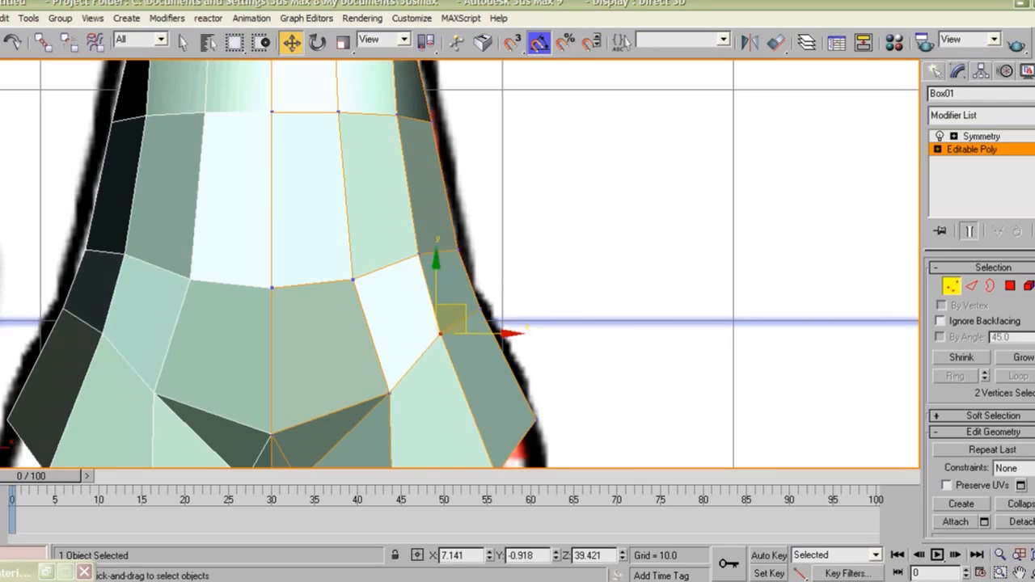
scroll(450, 320, down, 2)
middle_drag(450, 319, 450, 371)
middle_drag(477, 82, 464, 234)
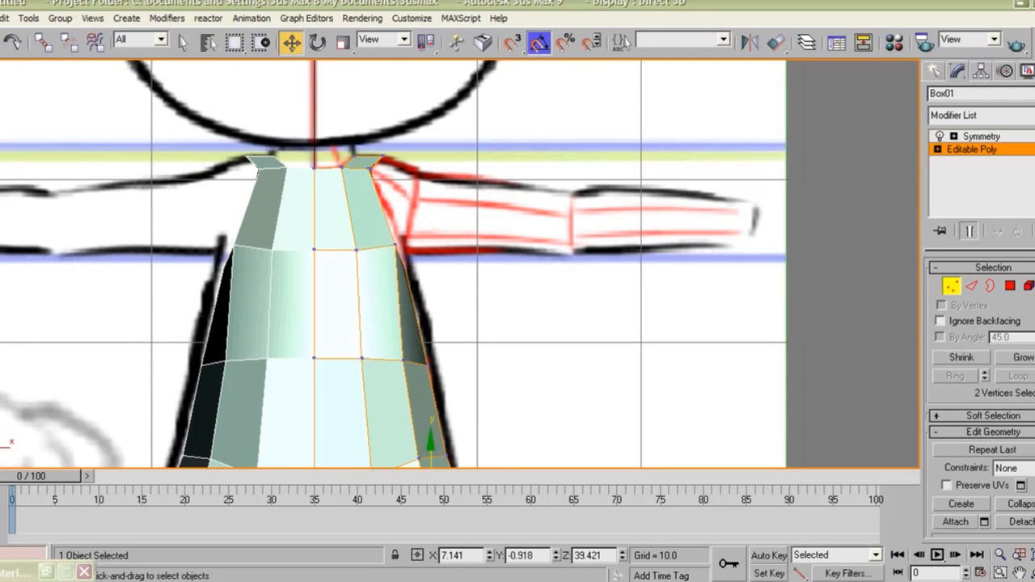
scroll(456, 167, down, 6)
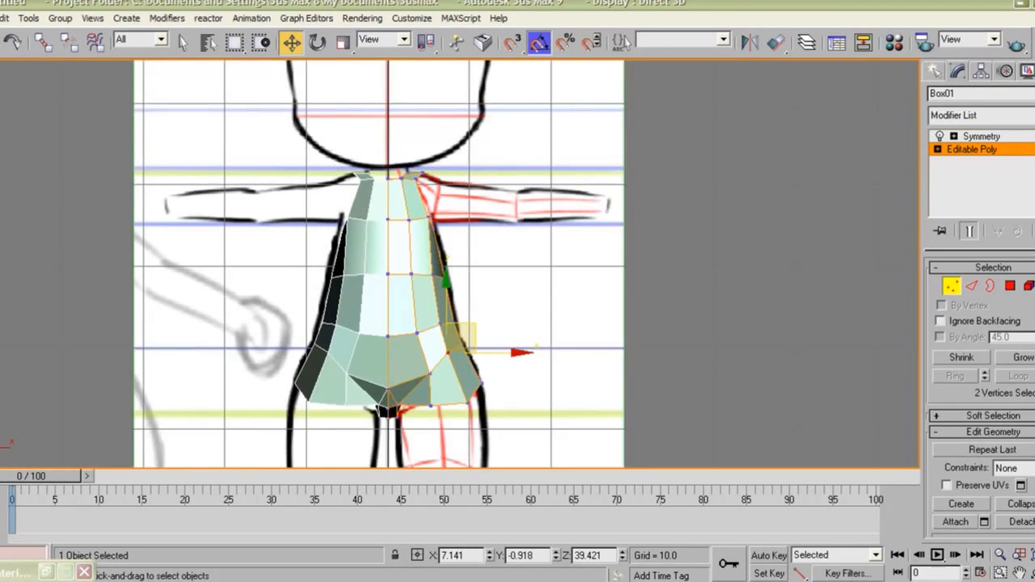